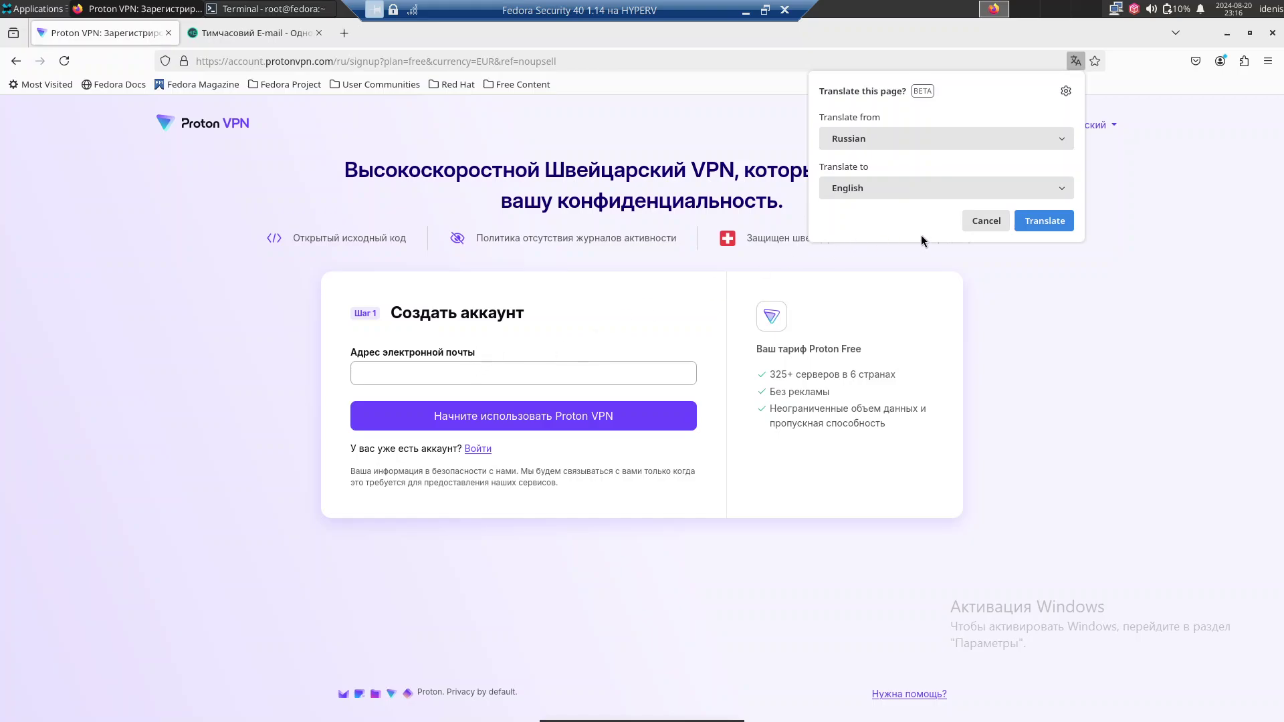
Decline the Firefox translation offer and switch to the temporary e-mail tab.
{"action": "left_click", "coordinate": [987, 225]}
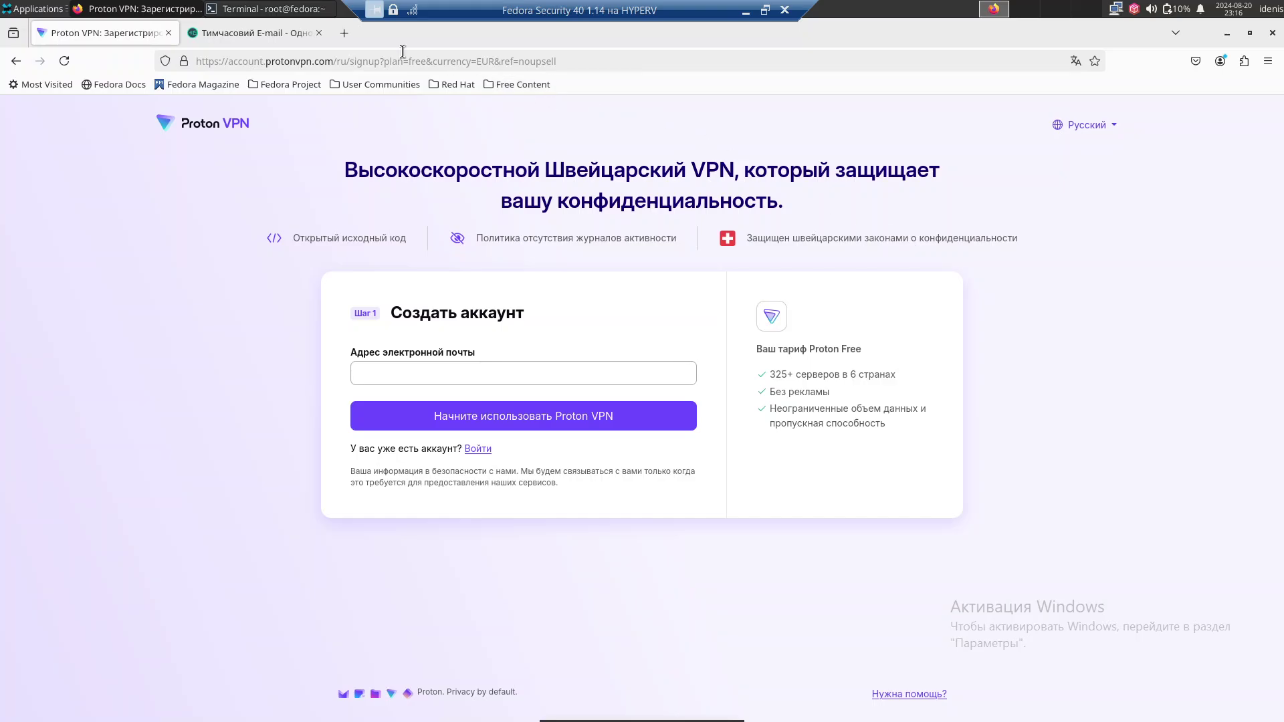
{"action": "left_click", "coordinate": [299, 32]}
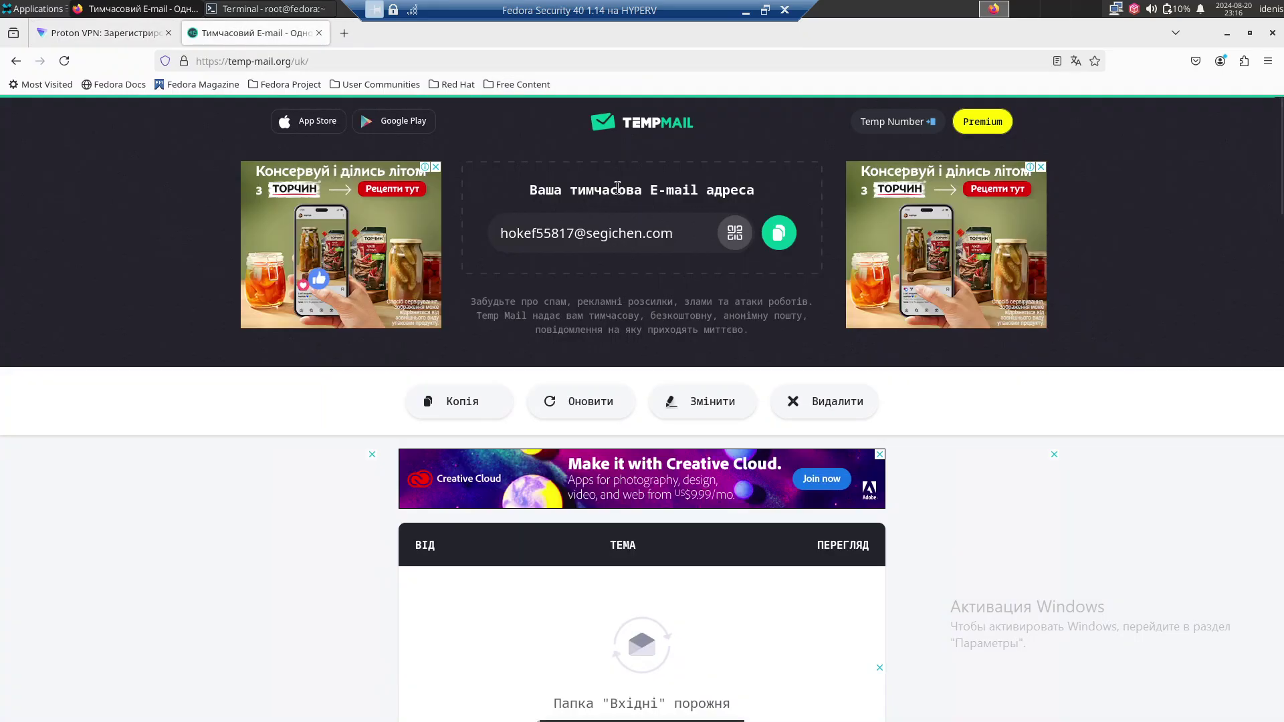
Copy the temporary e-mail address and search the web for 'ublock' in a new tab.
{"action": "left_click", "coordinate": [790, 244]}
{"action": "left_click", "coordinate": [349, 31]}
{"action": "type", "text": "u"}
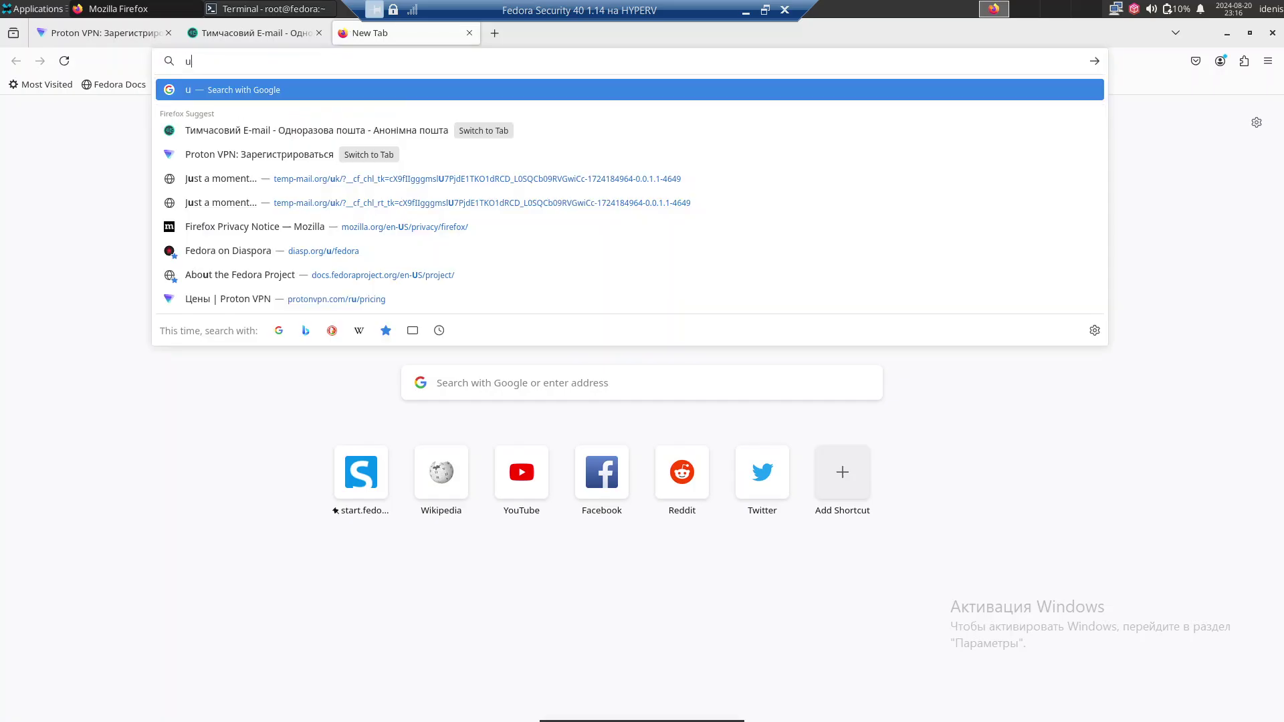
{"action": "type", "text": "block"}
{"action": "key", "text": "Return"}
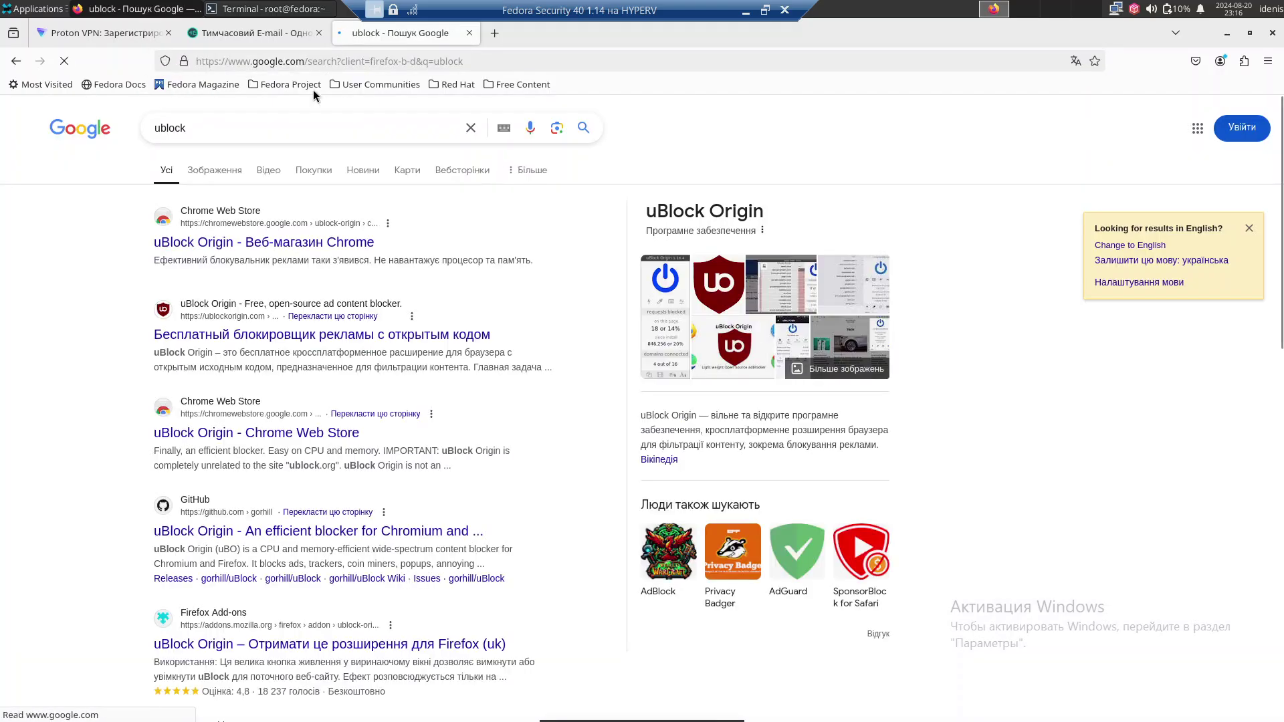
Install uBlock Origin into Firefox from ublockorigin.com, approving its permissions.
{"action": "left_click", "coordinate": [287, 334]}
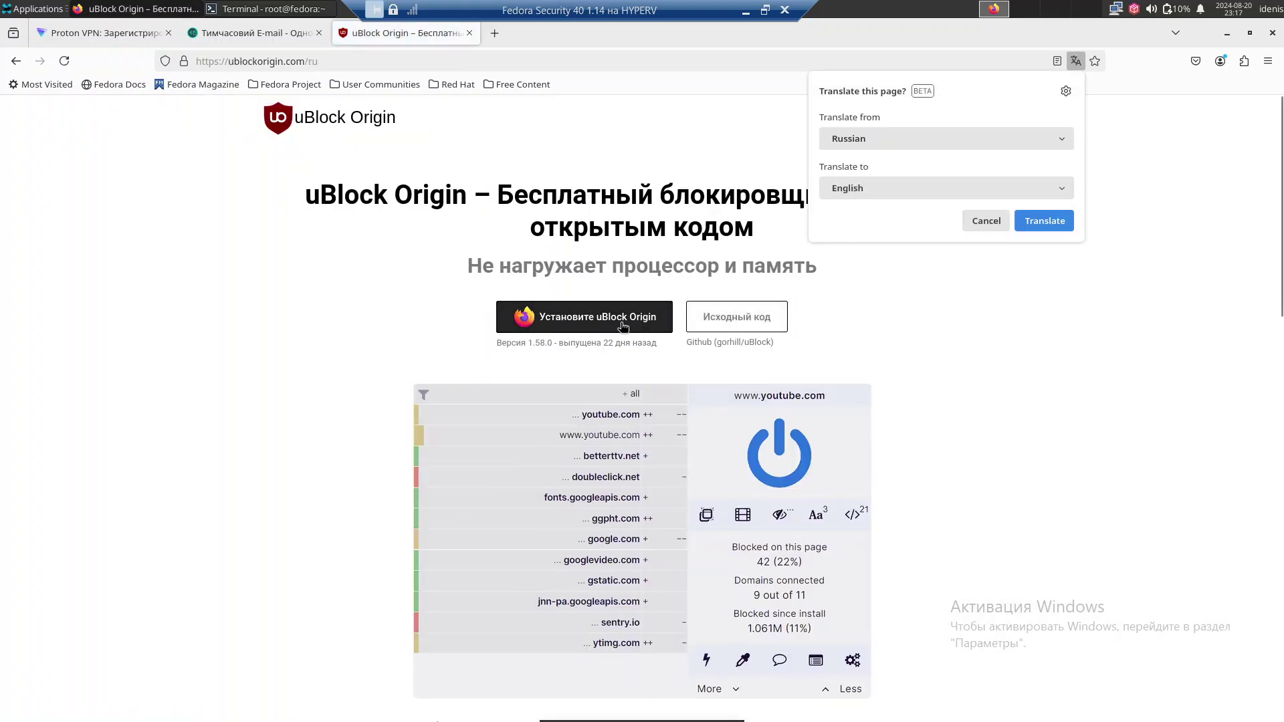
{"action": "left_click", "coordinate": [623, 326]}
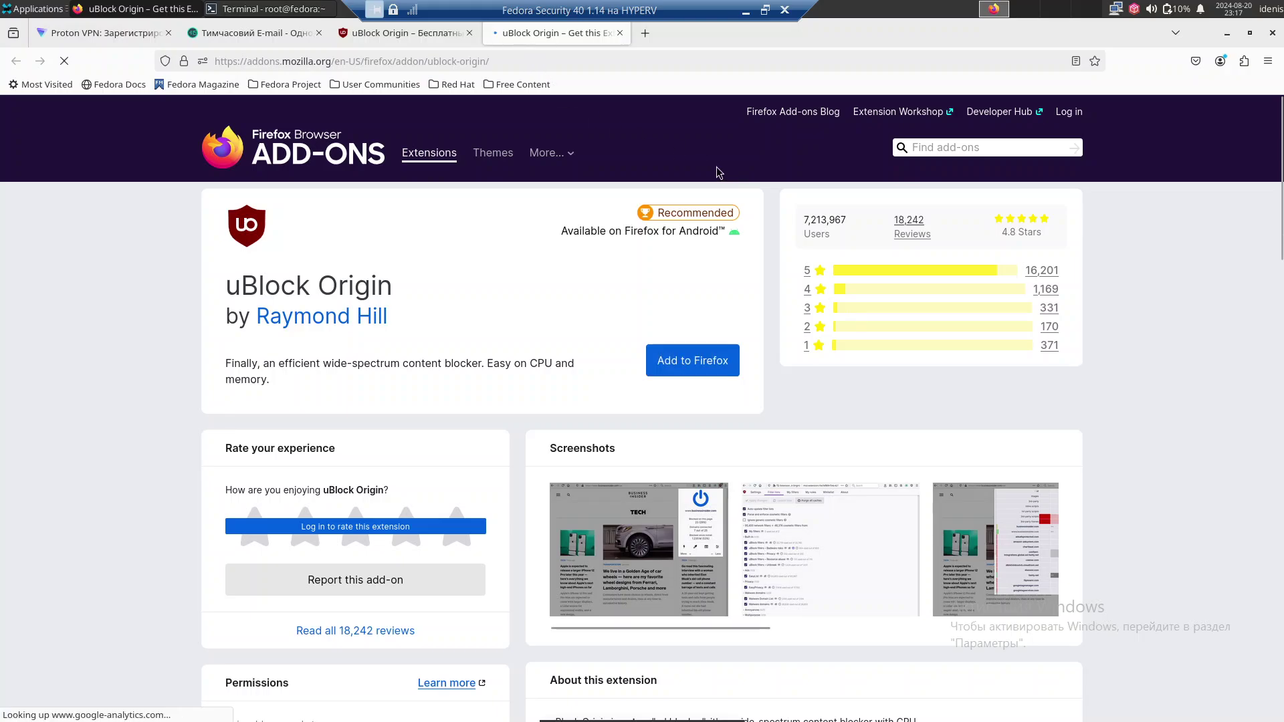
{"action": "left_click", "coordinate": [674, 354]}
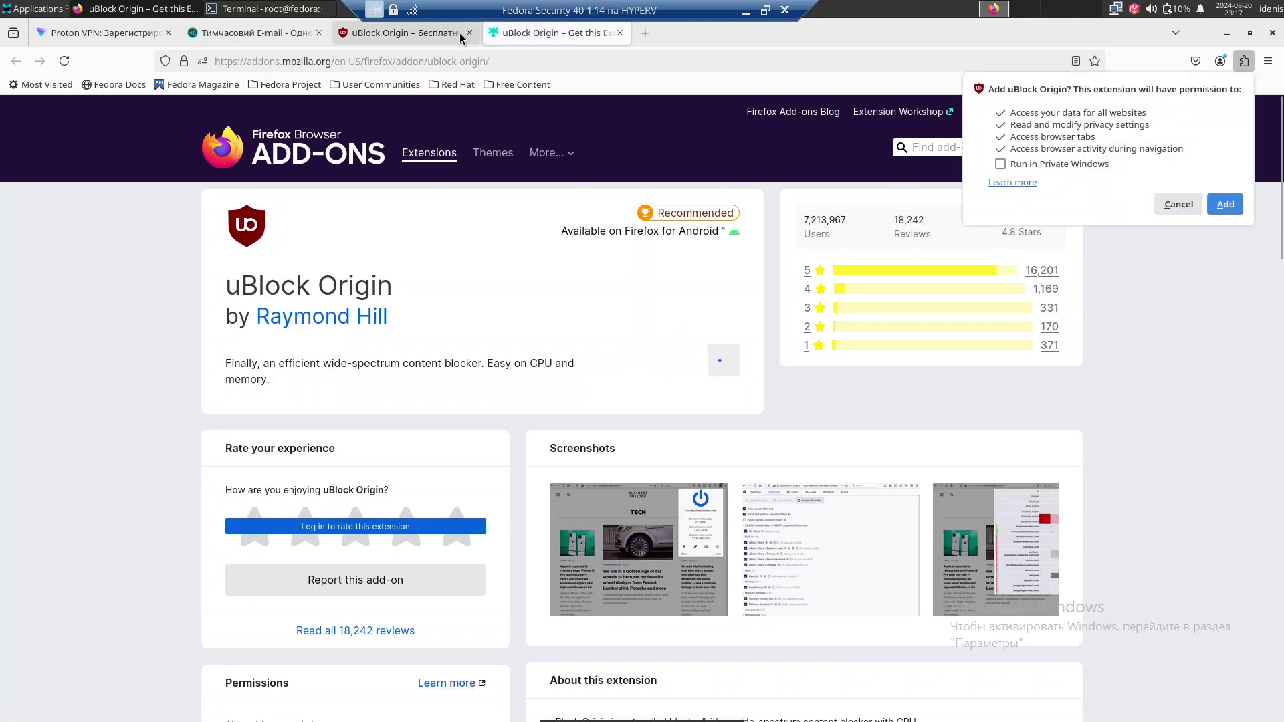
{"action": "left_click", "coordinate": [1226, 204]}
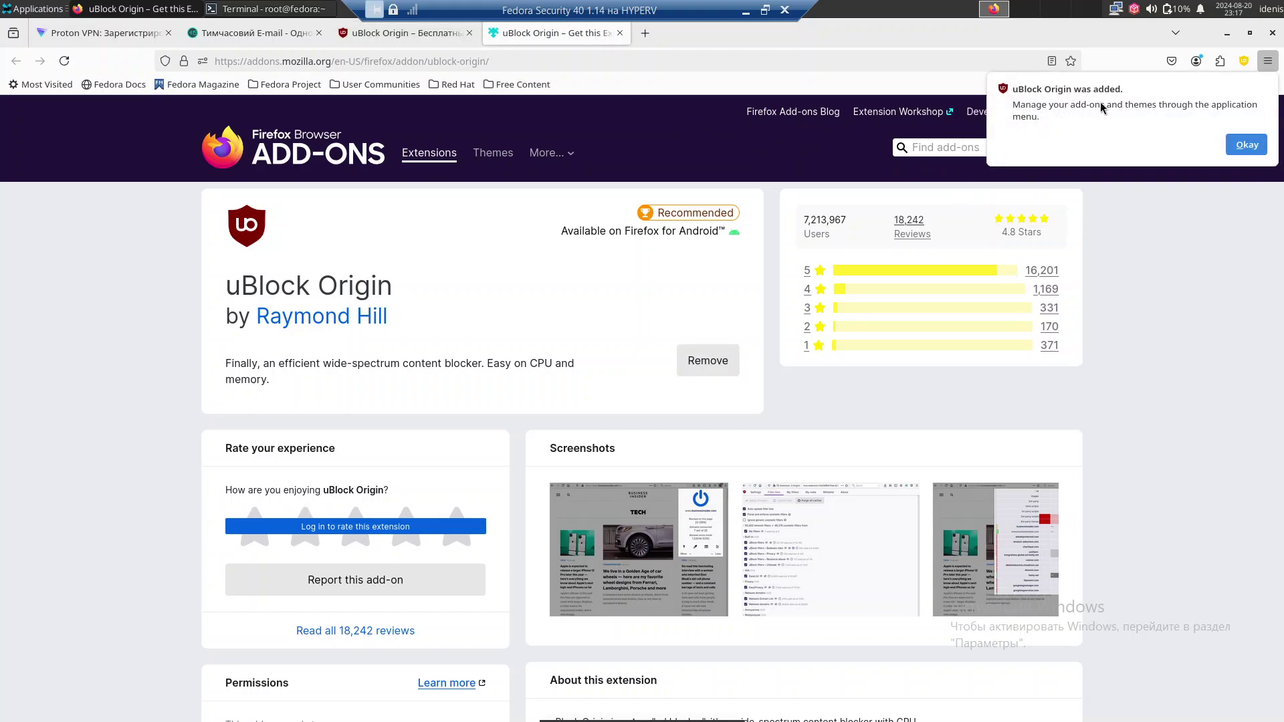
{"action": "left_click", "coordinate": [1231, 139]}
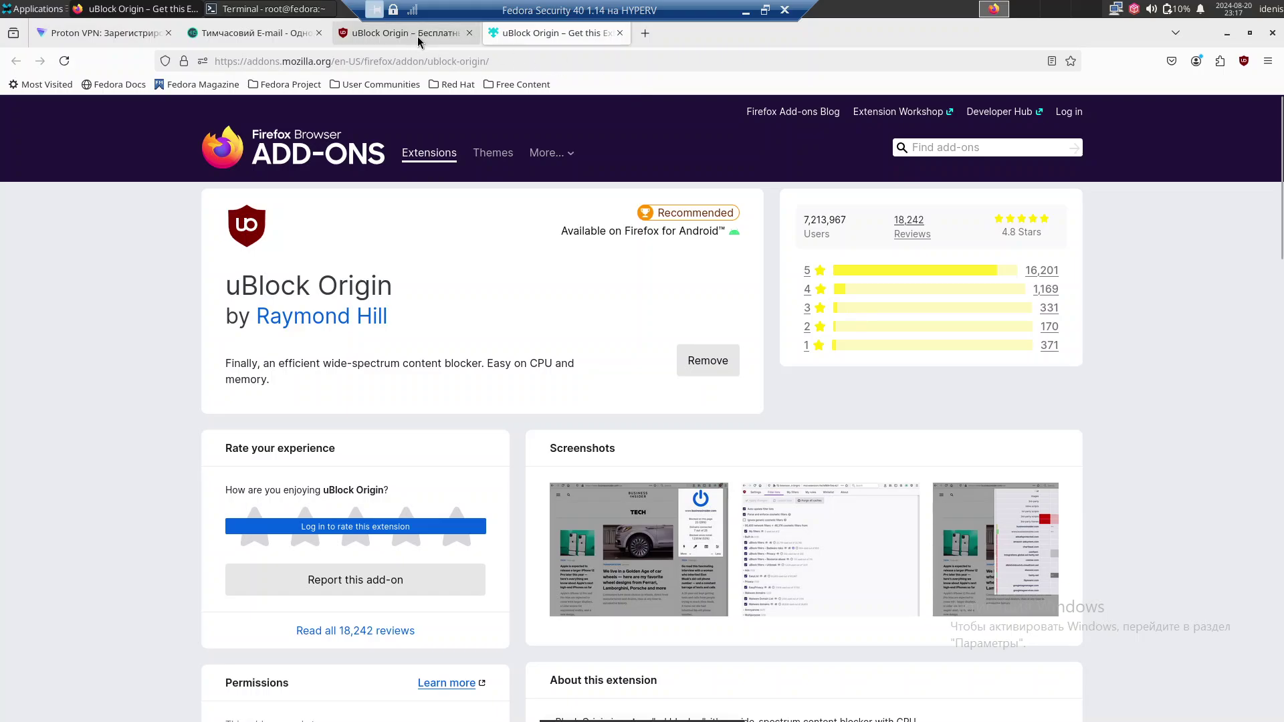
Close the uBlock tabs, then paste the temporary address into the Proton signup e-mail field and submit it.
{"action": "left_click", "coordinate": [469, 33]}
{"action": "left_click", "coordinate": [470, 33]}
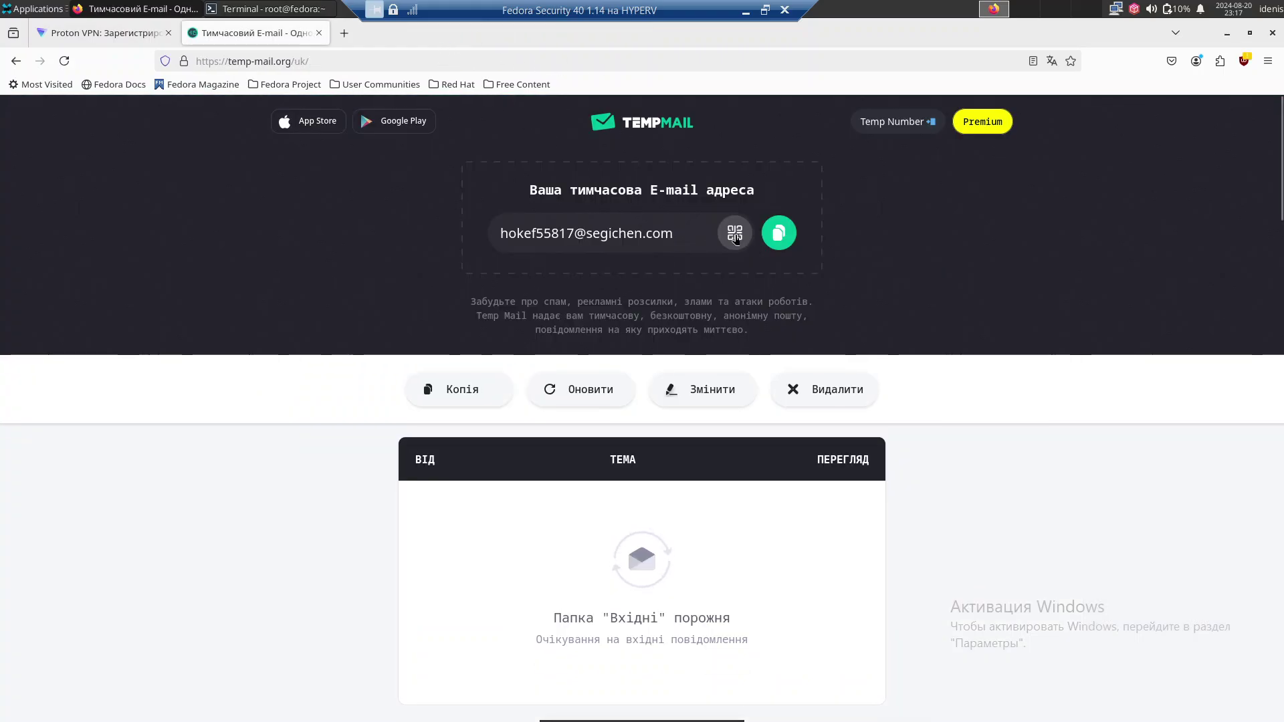
{"action": "left_click", "coordinate": [778, 232]}
{"action": "left_click", "coordinate": [122, 37]}
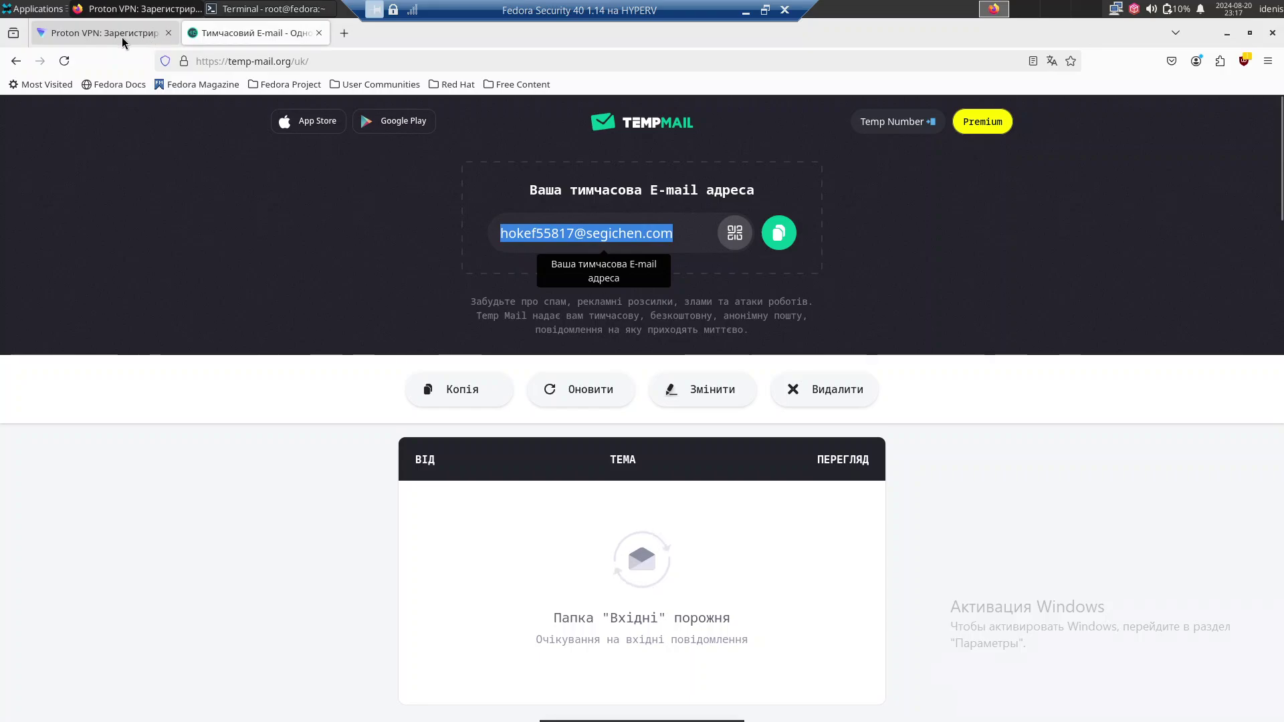
{"action": "left_click", "coordinate": [415, 365]}
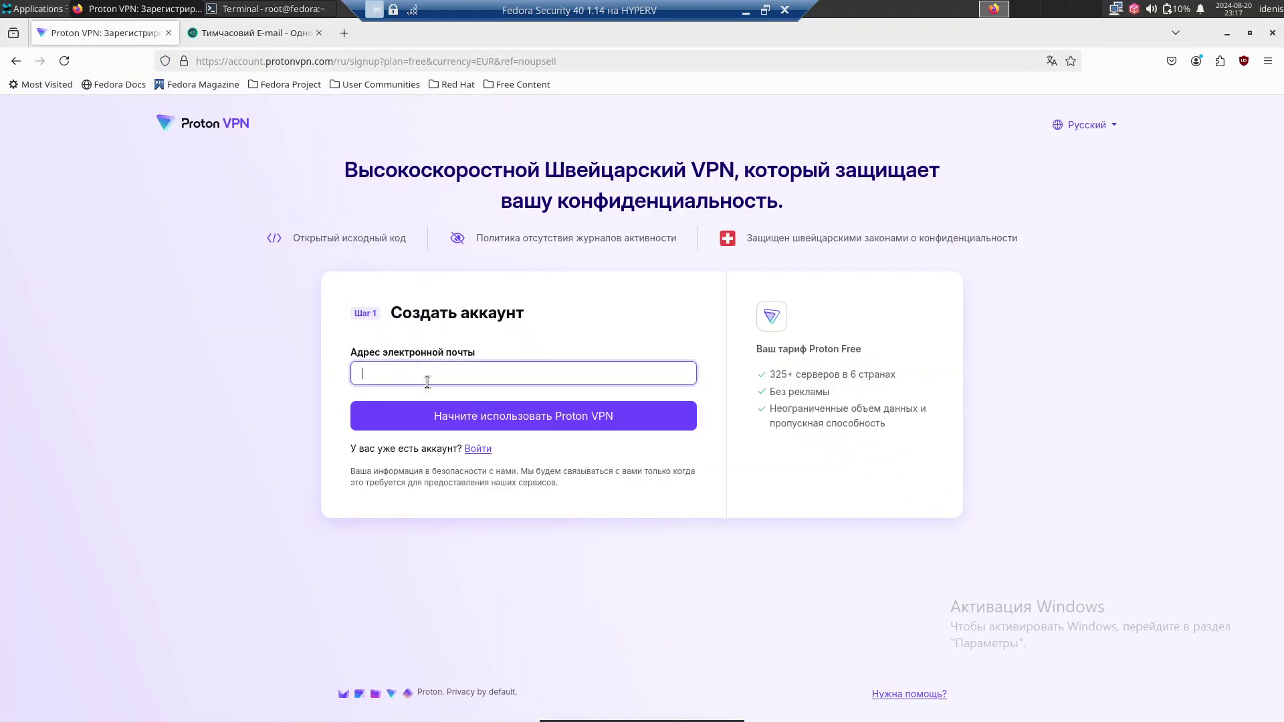
{"action": "key", "text": "ctrl+v"}
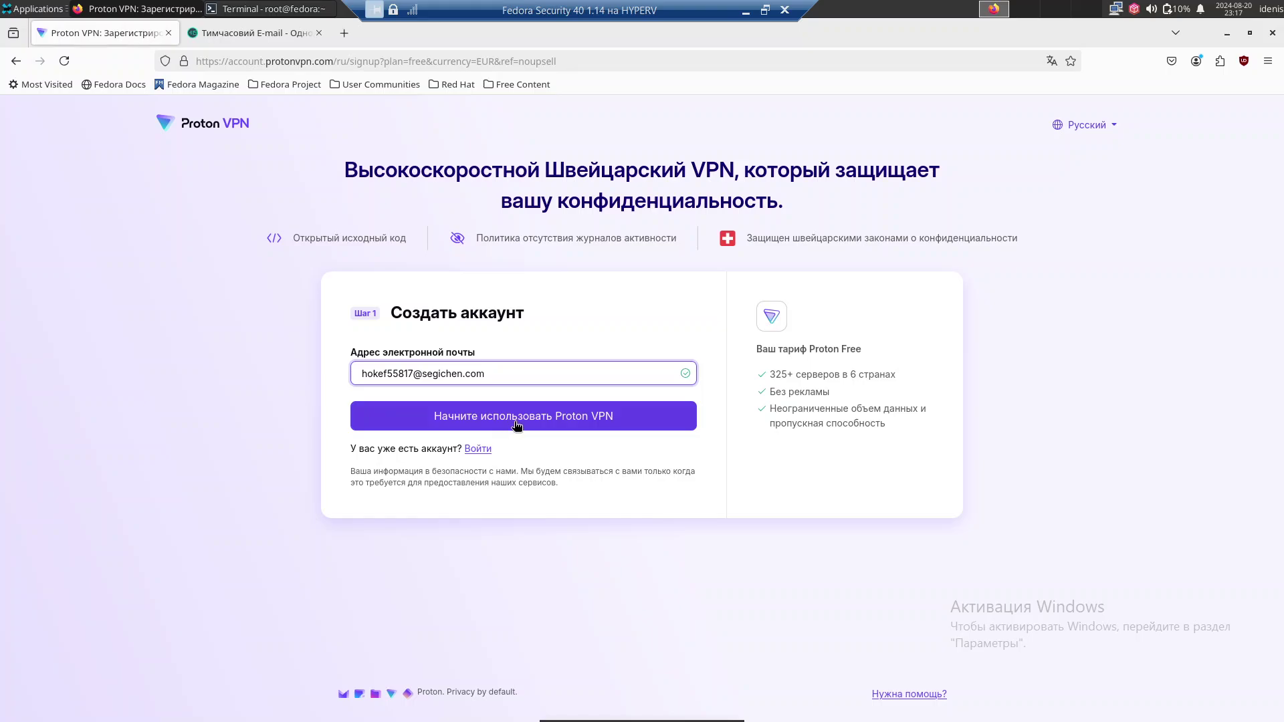
{"action": "left_click", "coordinate": [517, 422]}
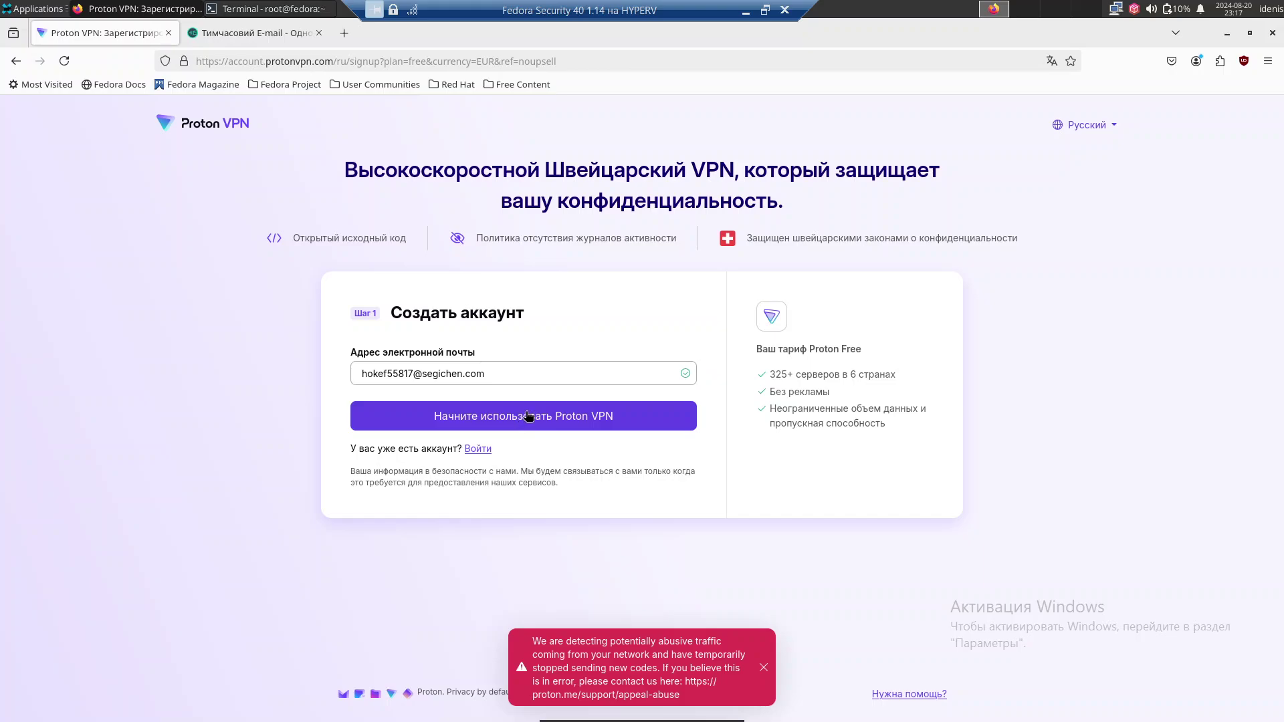
{"action": "left_click_drag", "start_coordinate": [776, 375], "coordinate": [832, 422]}
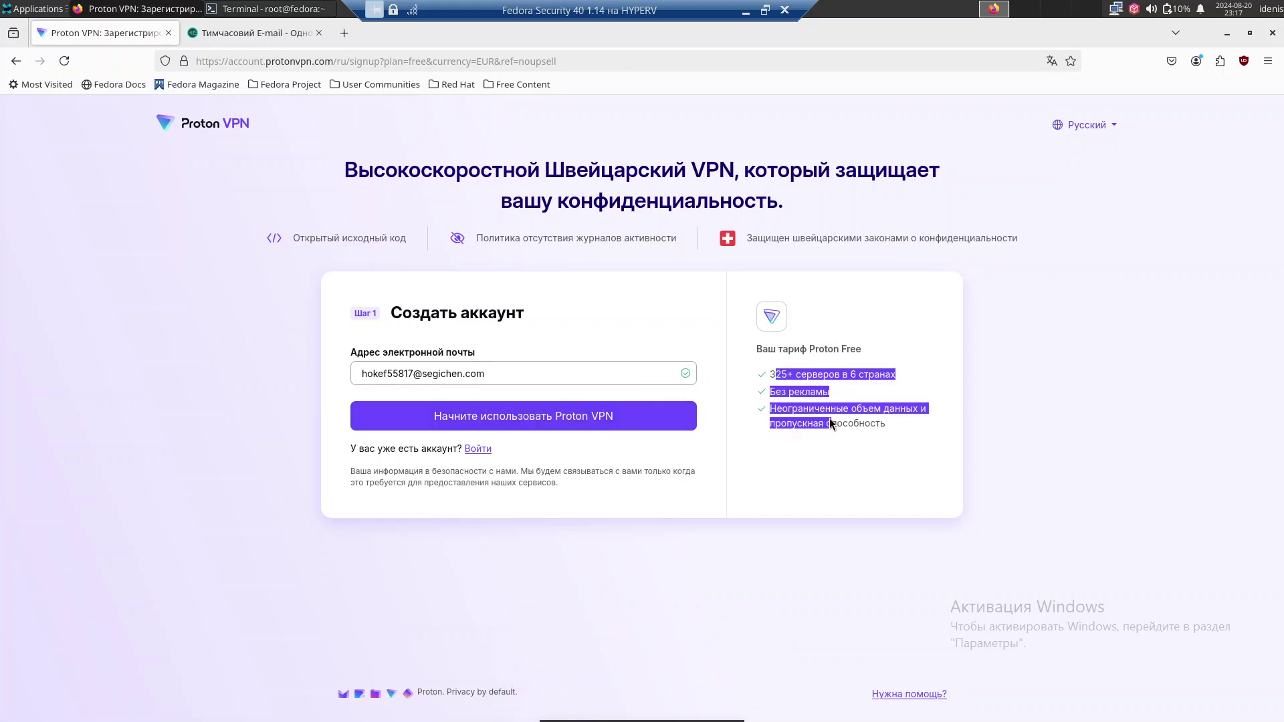
Go to the Proton sign-in page, list the home folder's files with a cat command in Terminal, then minimise it.
{"action": "left_click", "coordinate": [477, 450]}
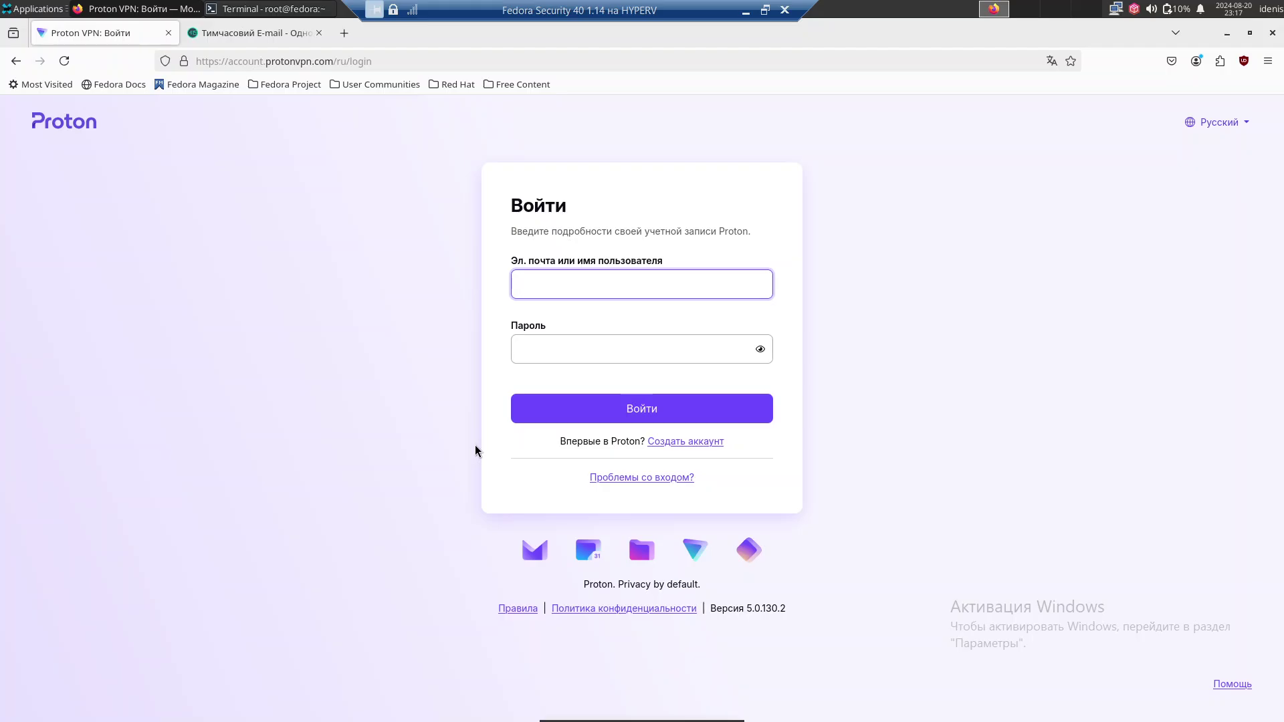
{"action": "left_click", "coordinate": [253, 7]}
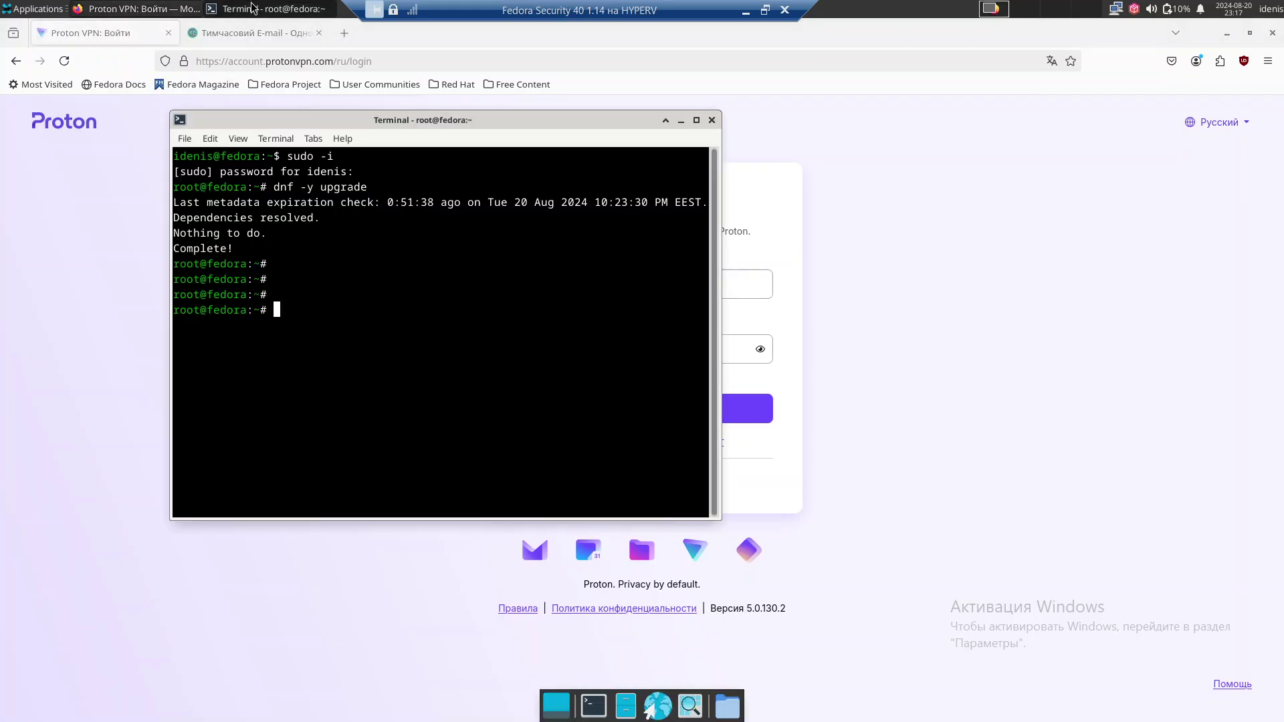
{"action": "type", "text": "cat /home/idenis/"}
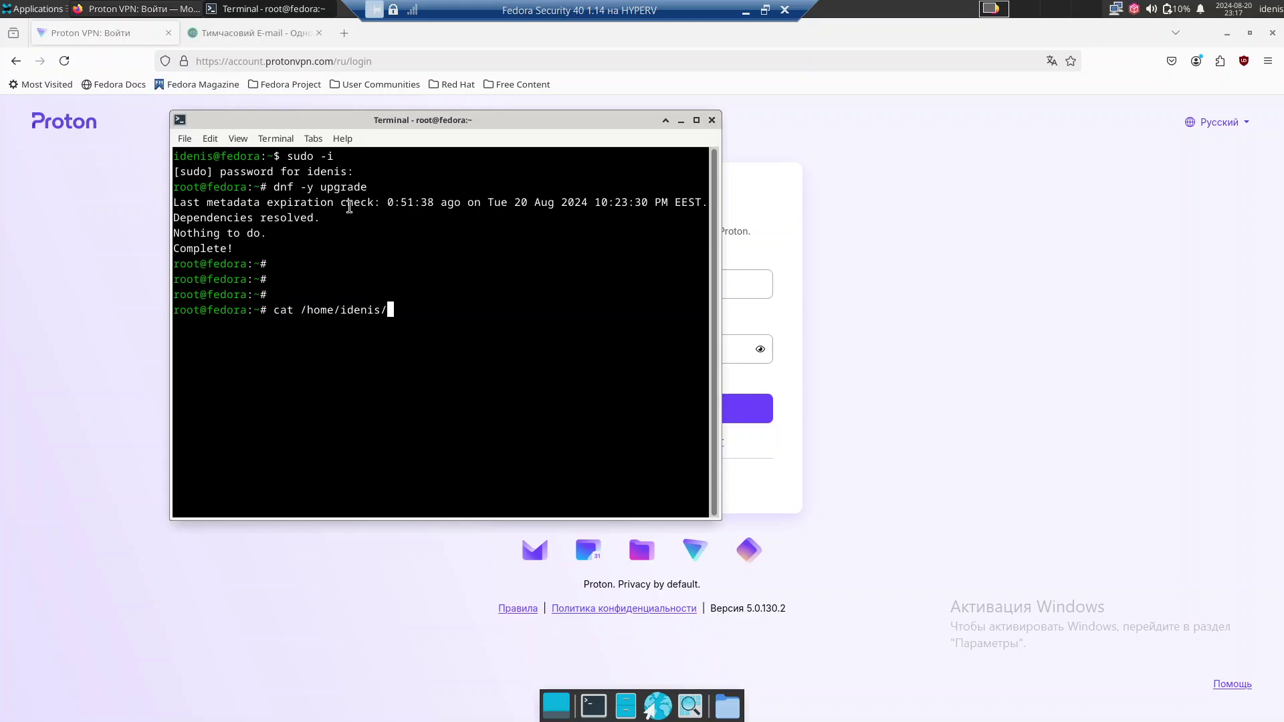
{"action": "type", "text": "cr"}
{"action": "key", "text": "BackSpace"}
{"action": "key", "text": "BackSpace"}
{"action": "key", "text": "Tab"}
{"action": "key", "text": "Tab"}
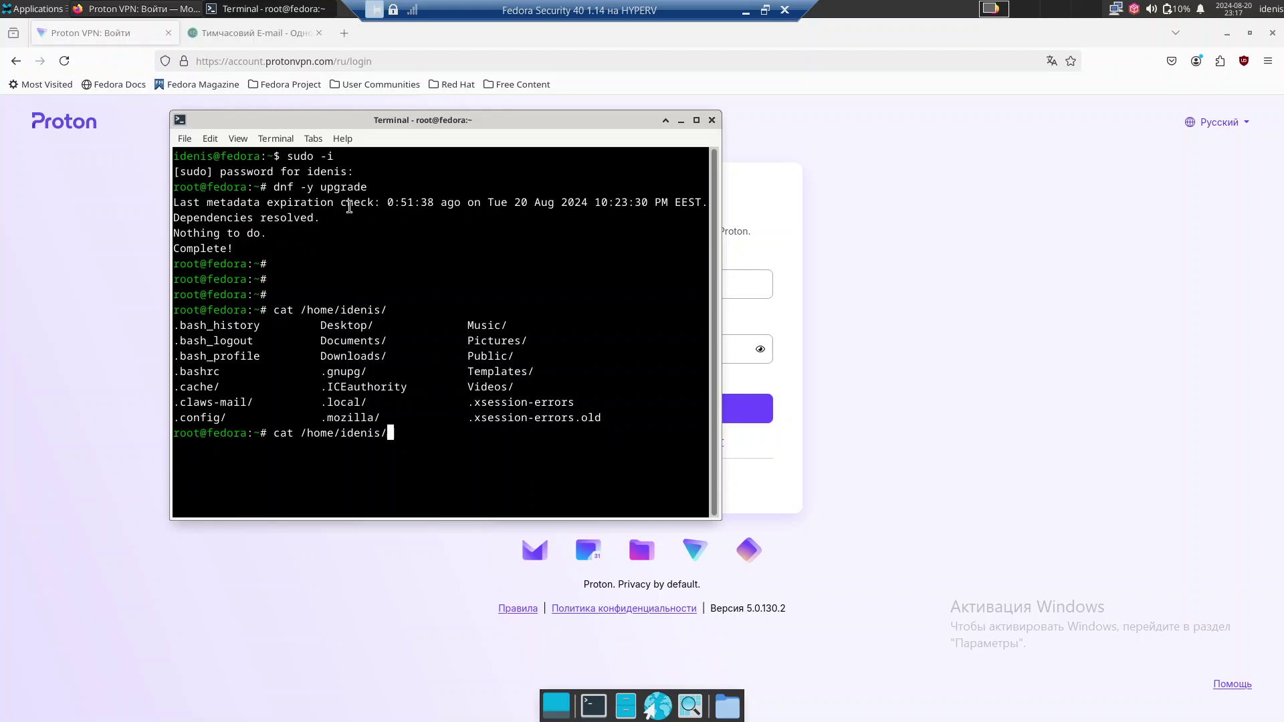
{"action": "key", "text": "BackSpace"}
{"action": "key", "text": "BackSpace"}
{"action": "key", "text": "BackSpace"}
{"action": "key", "text": "BackSpace"}
{"action": "key", "text": "BackSpace"}
{"action": "key", "text": "BackSpace"}
{"action": "key", "text": "BackSpace"}
{"action": "key", "text": "BackSpace"}
{"action": "key", "text": "BackSpace"}
{"action": "key", "text": "BackSpace"}
{"action": "key", "text": "BackSpace"}
{"action": "key", "text": "BackSpace"}
{"action": "key", "text": "BackSpace"}
{"action": "key", "text": "BackSpace"}
{"action": "key", "text": "BackSpace"}
{"action": "key", "text": "BackSpace"}
{"action": "key", "text": "BackSpace"}
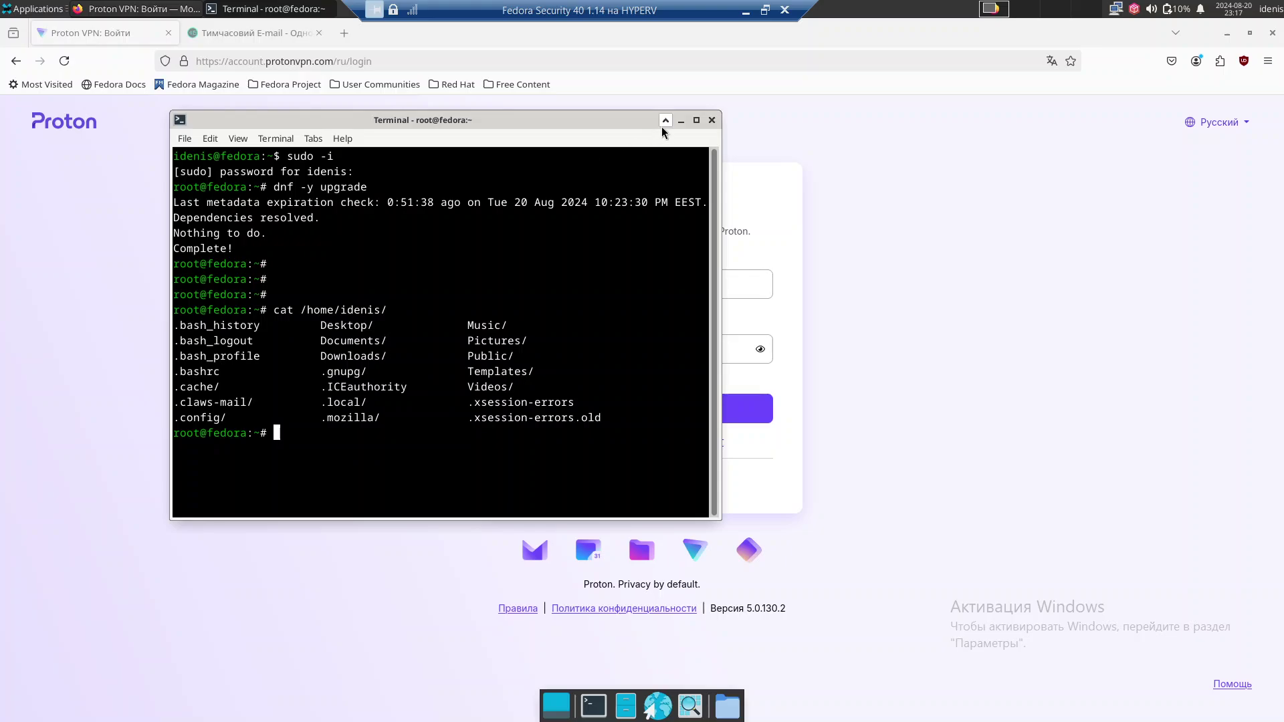
{"action": "left_click", "coordinate": [681, 120]}
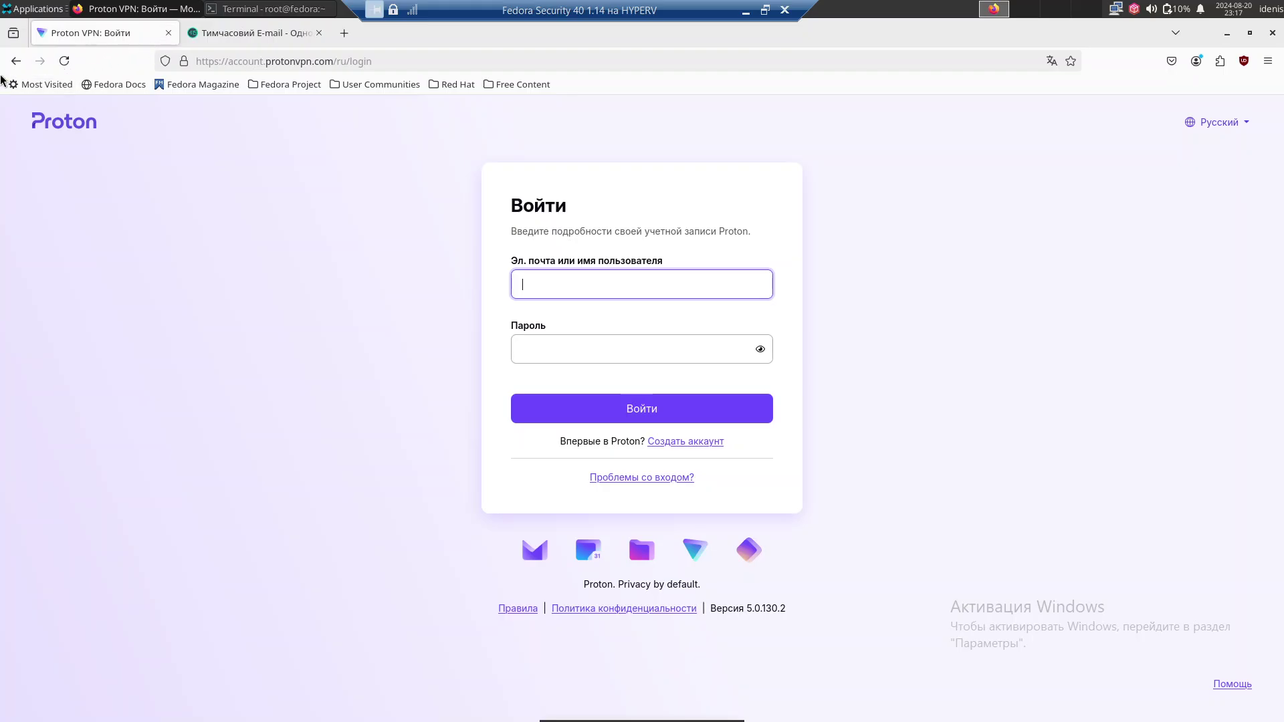
Return to the signup form and enter a proton.me address in the e-mail field.
{"action": "left_click", "coordinate": [9, 62]}
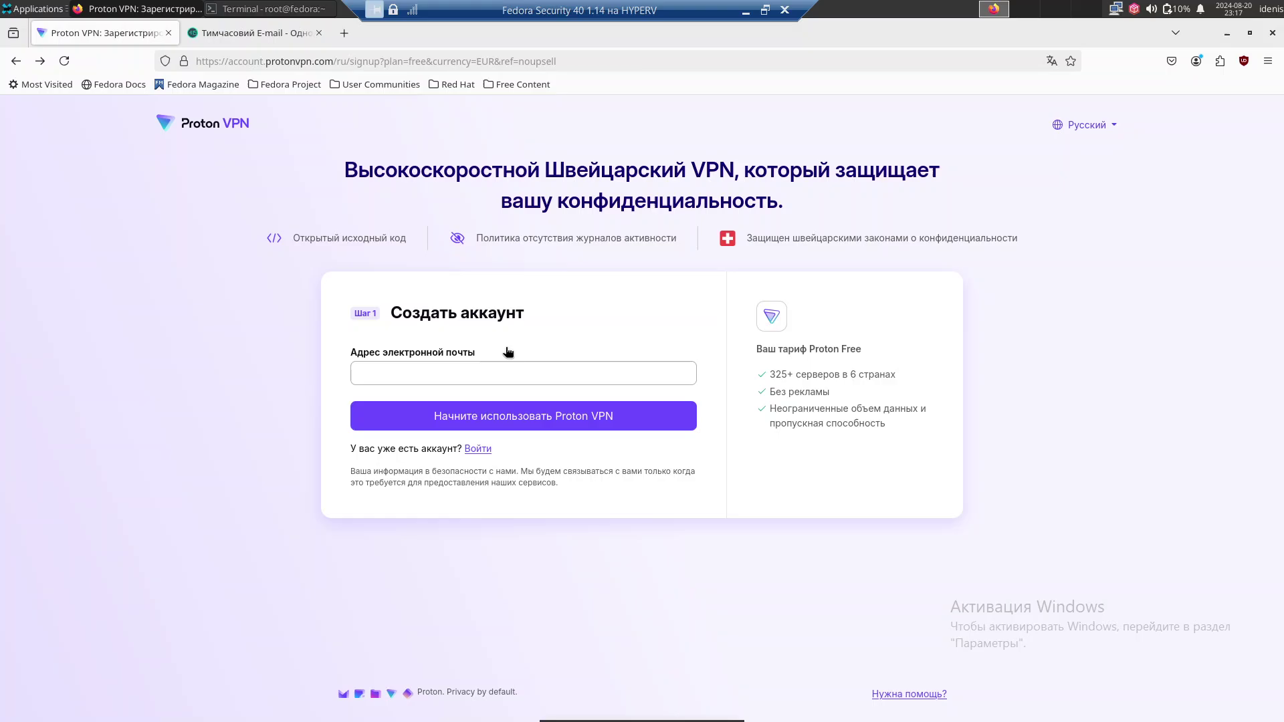
{"action": "left_click", "coordinate": [467, 370]}
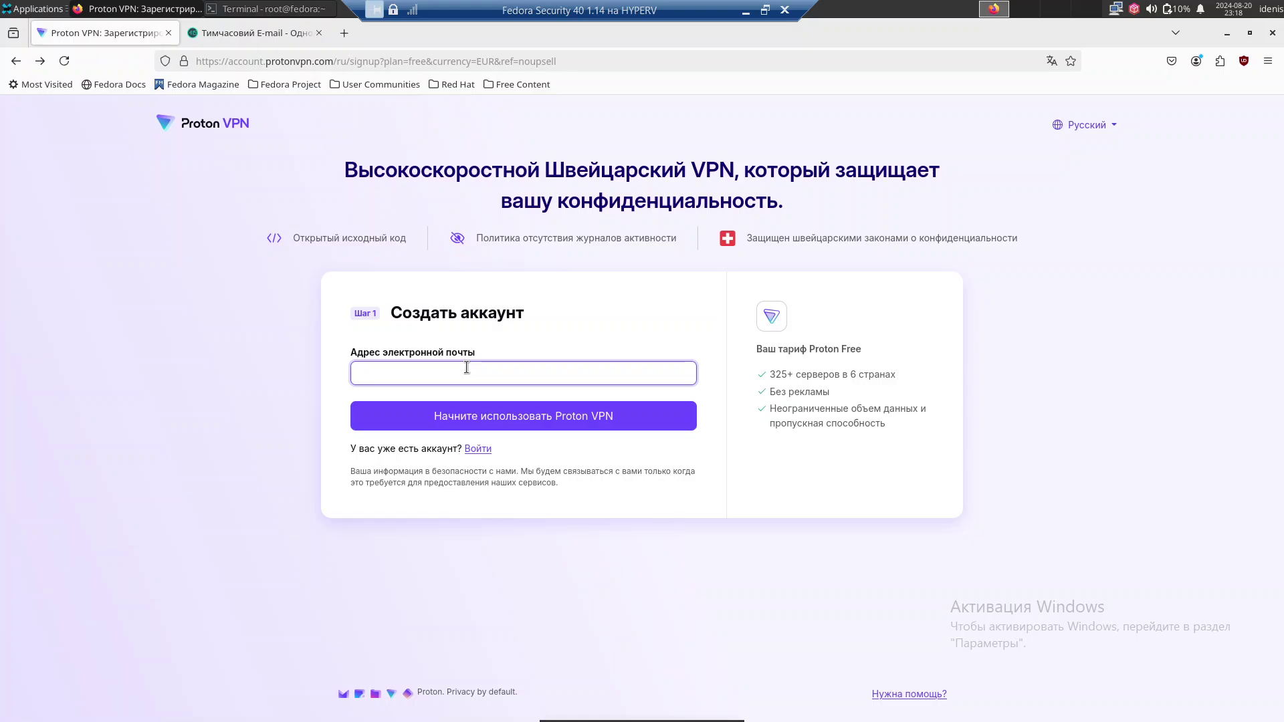
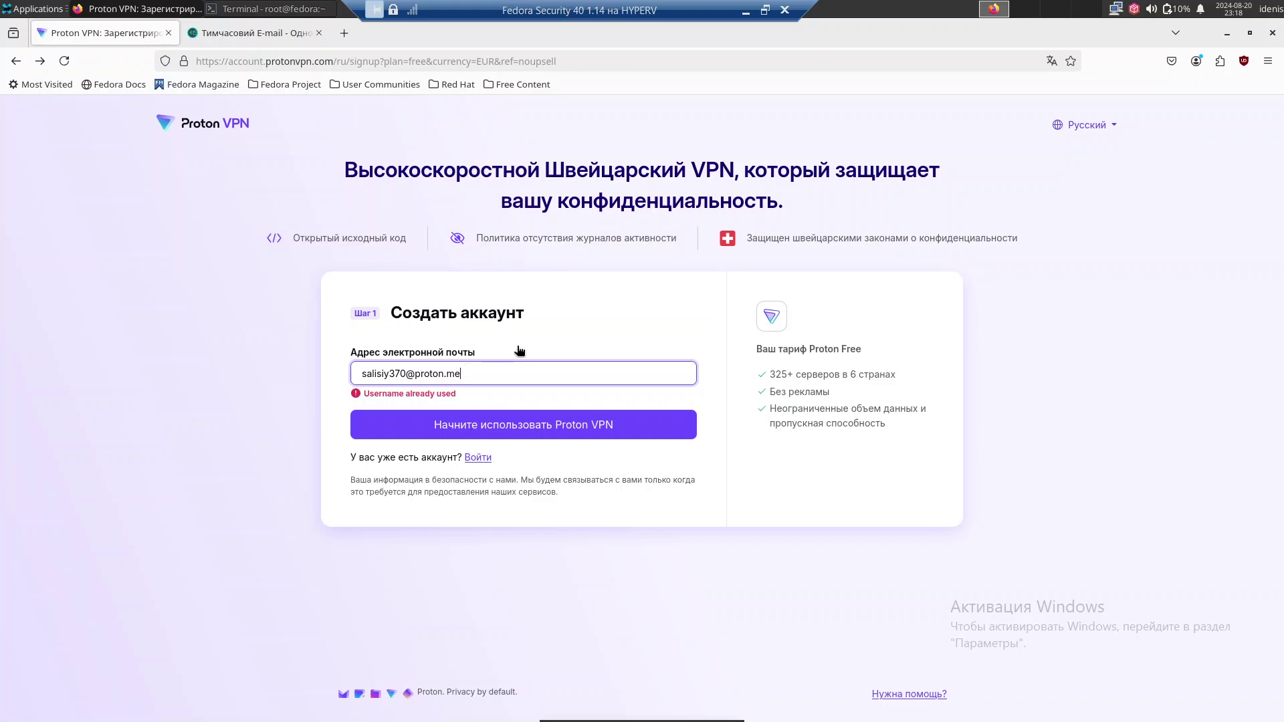
{"action": "type", "text": "z"}
Clear the e-mail field and open the Войти sign-in link in a new tab.
{"action": "triple_click", "coordinate": [505, 374]}
{"action": "key", "text": "BackSpace"}
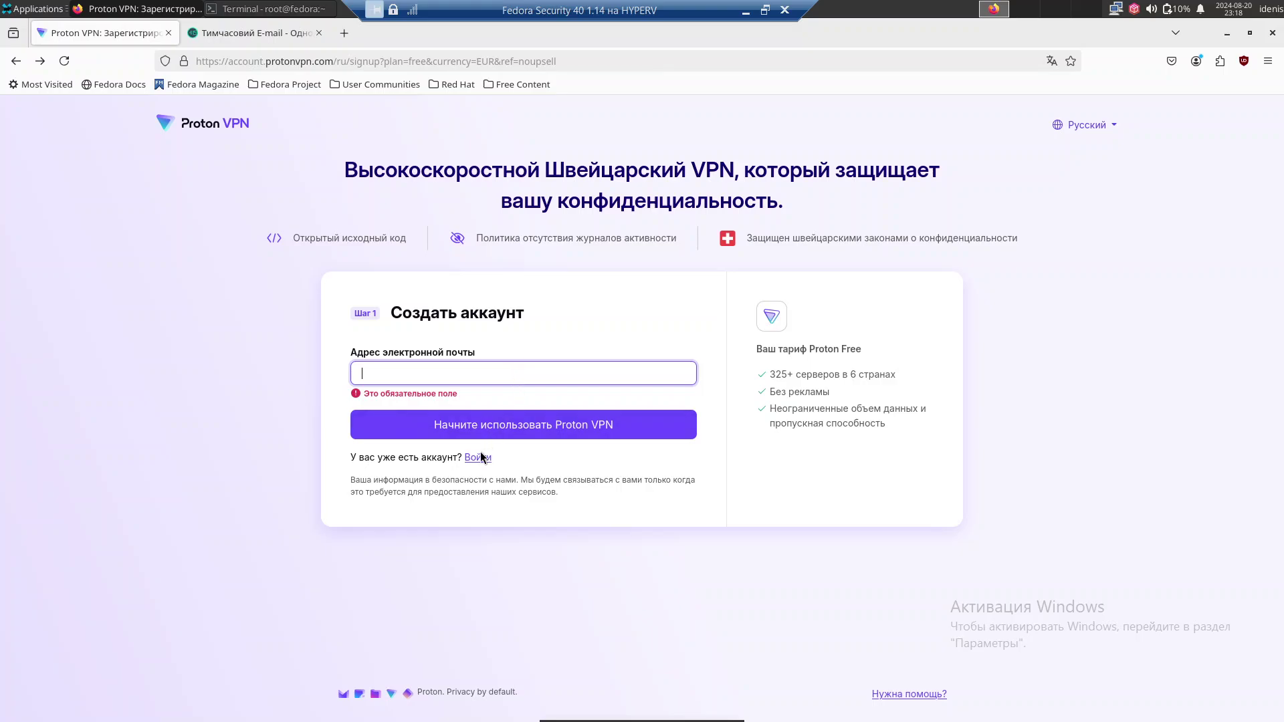
{"action": "right_click", "coordinate": [479, 458]}
{"action": "left_click", "coordinate": [528, 461]}
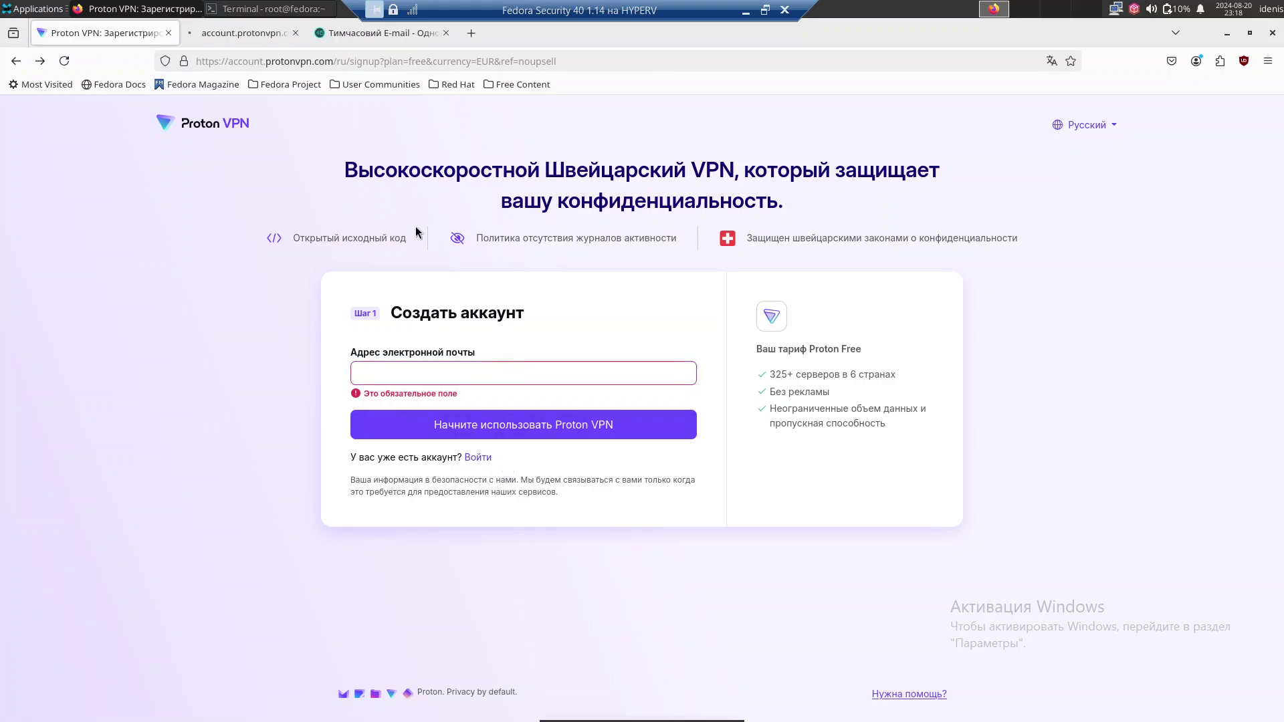
Sign in with the existing proton.me account's e-mail and password, declining to save the password.
{"action": "left_click", "coordinate": [254, 32]}
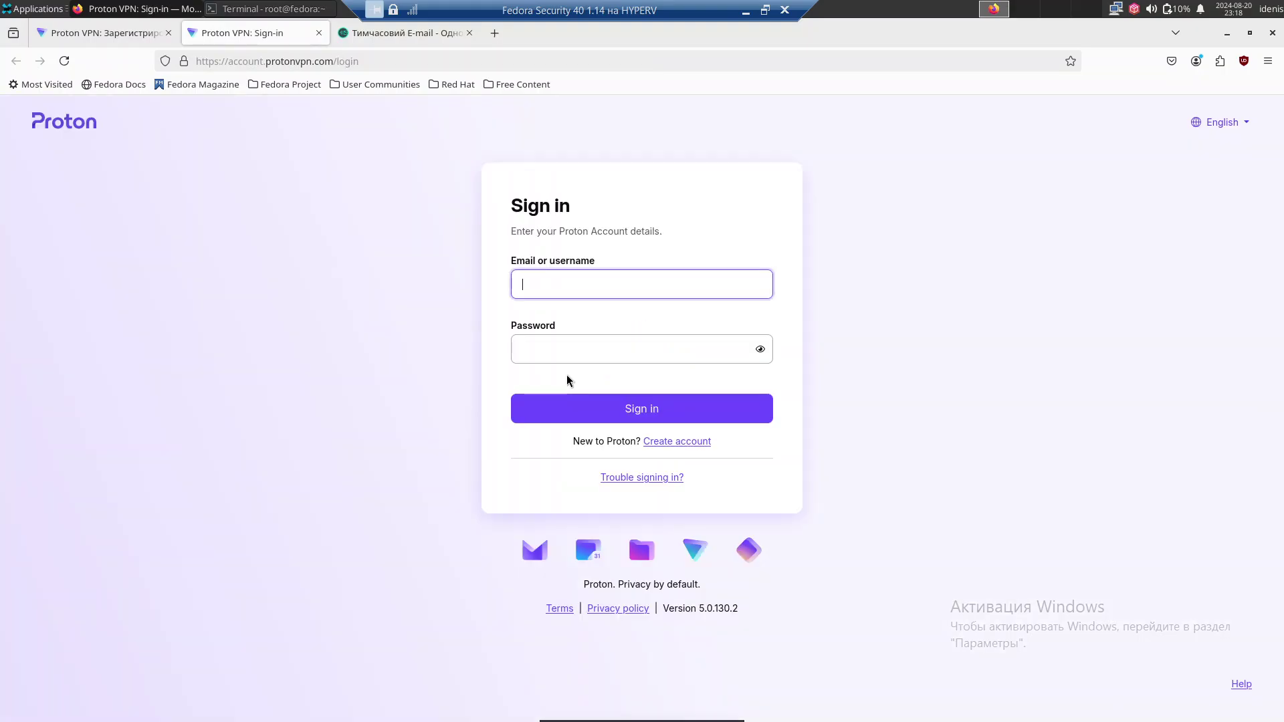
{"action": "left_click", "coordinate": [573, 358]}
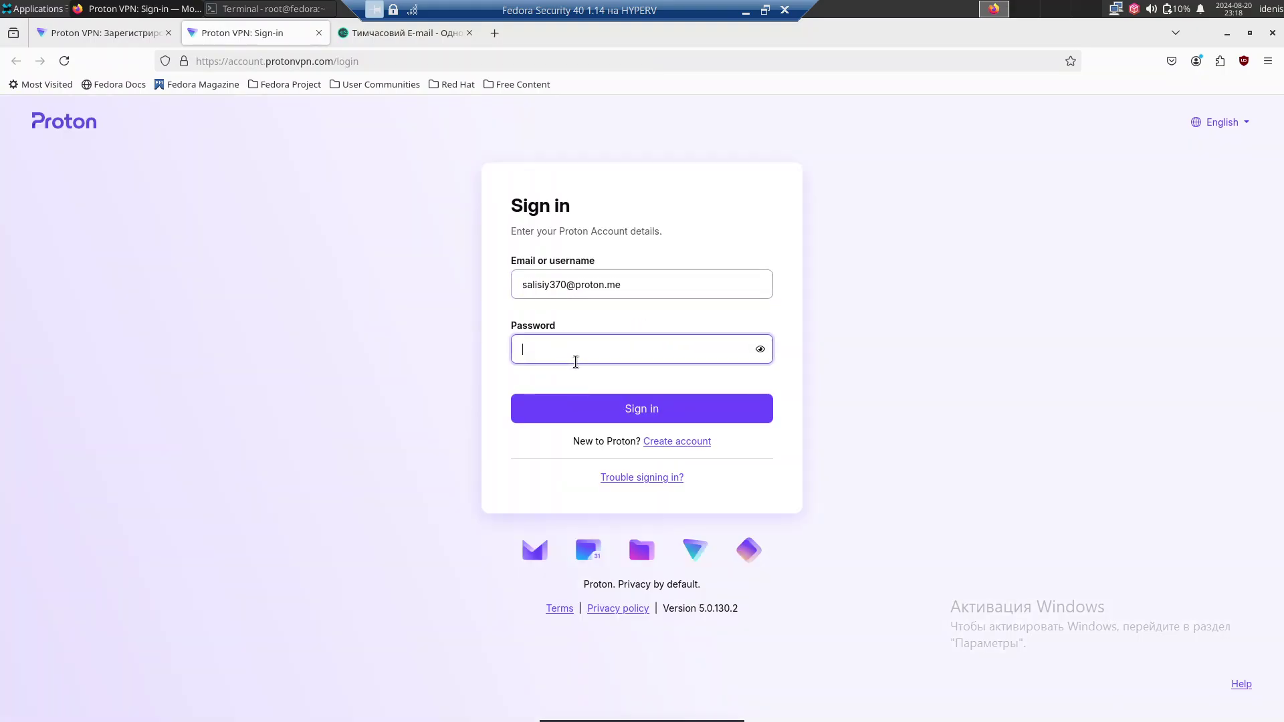
{"action": "type", "text": "s•••••••••••"}
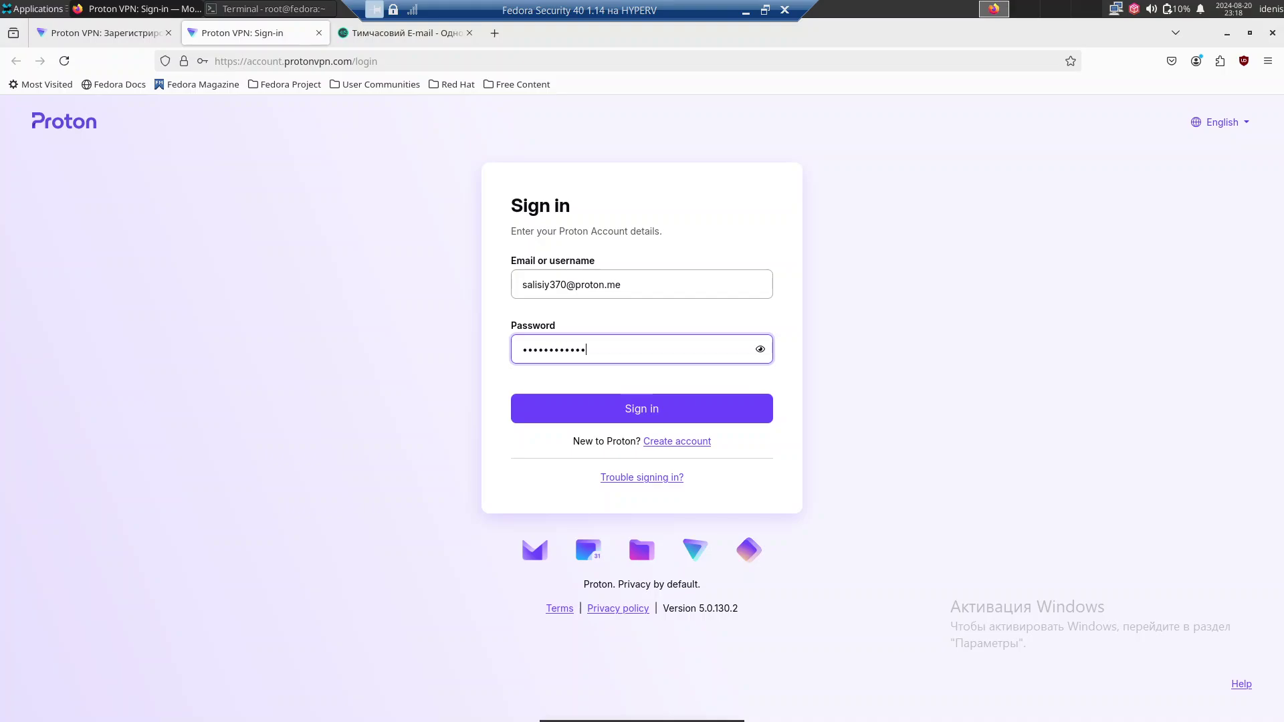
{"action": "key", "text": "Return"}
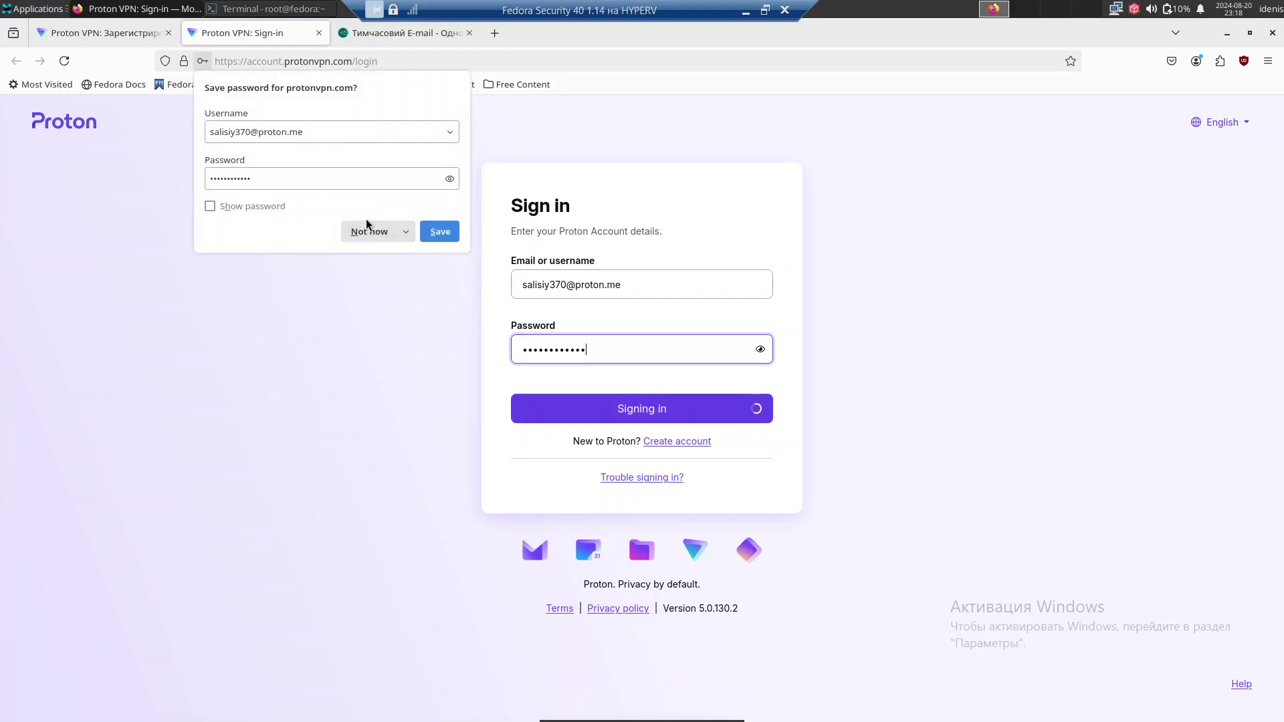
{"action": "left_click", "coordinate": [371, 231]}
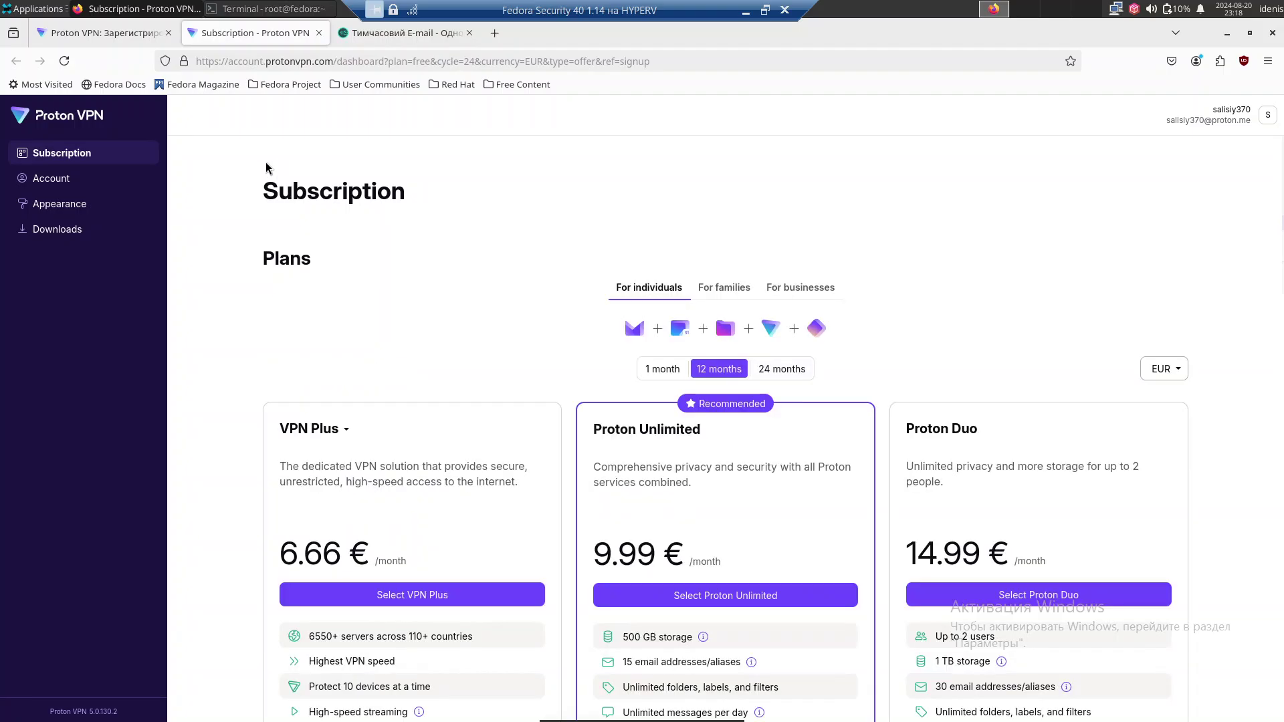
Open 'Explore other Proton plans' from the current-plan section and scroll through the comparison.
{"action": "scroll", "coordinate": [559, 281], "scroll_direction": "down", "scroll_amount": 10}
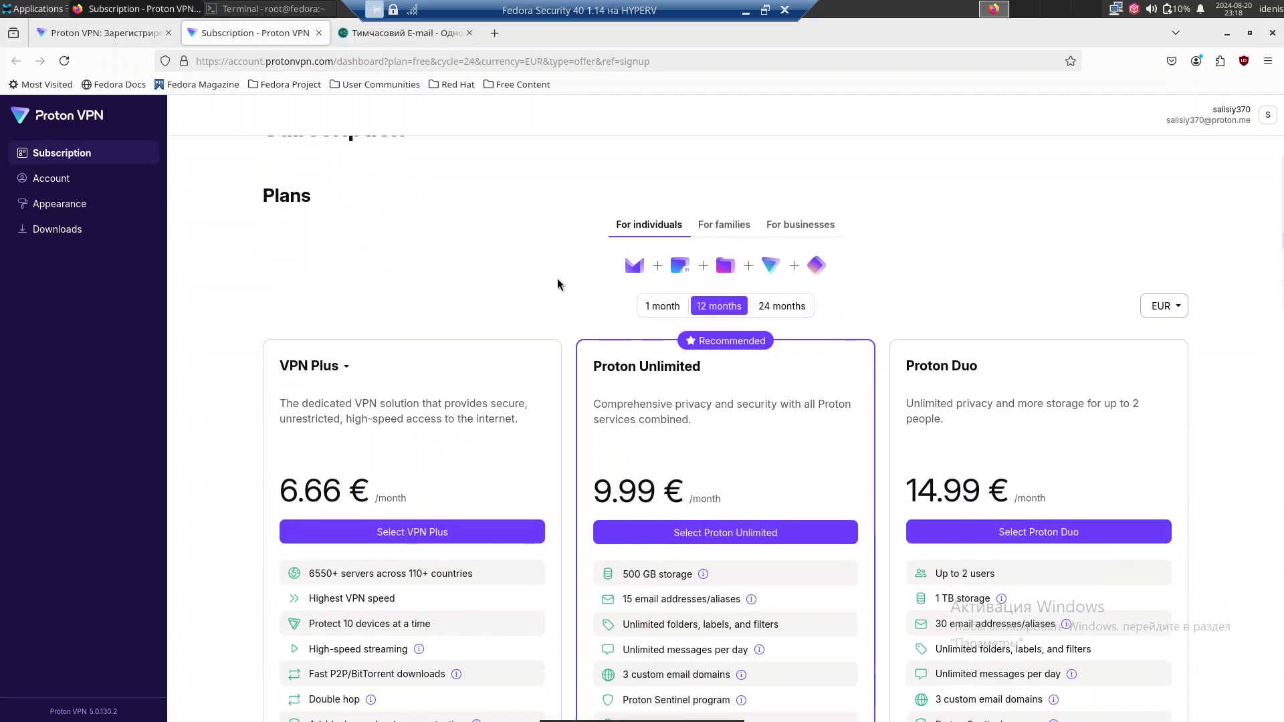
{"action": "scroll", "coordinate": [559, 279], "scroll_direction": "down", "scroll_amount": 4}
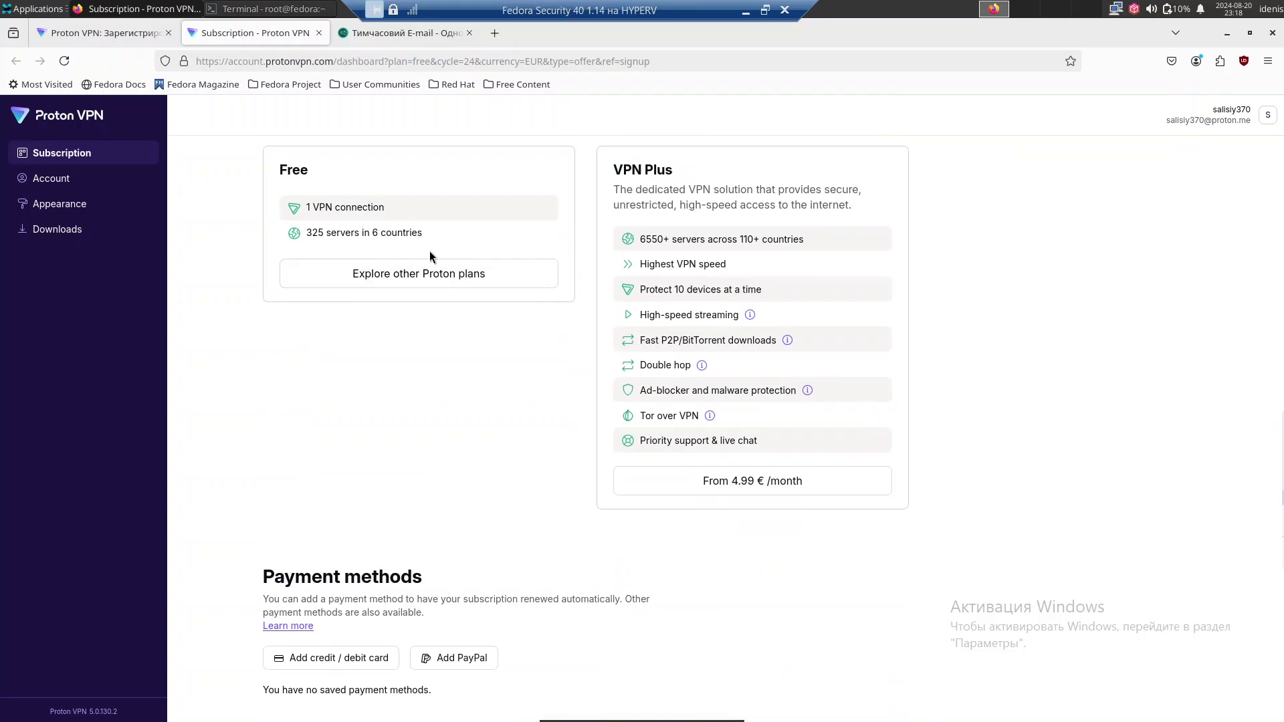
{"action": "left_click", "coordinate": [402, 279]}
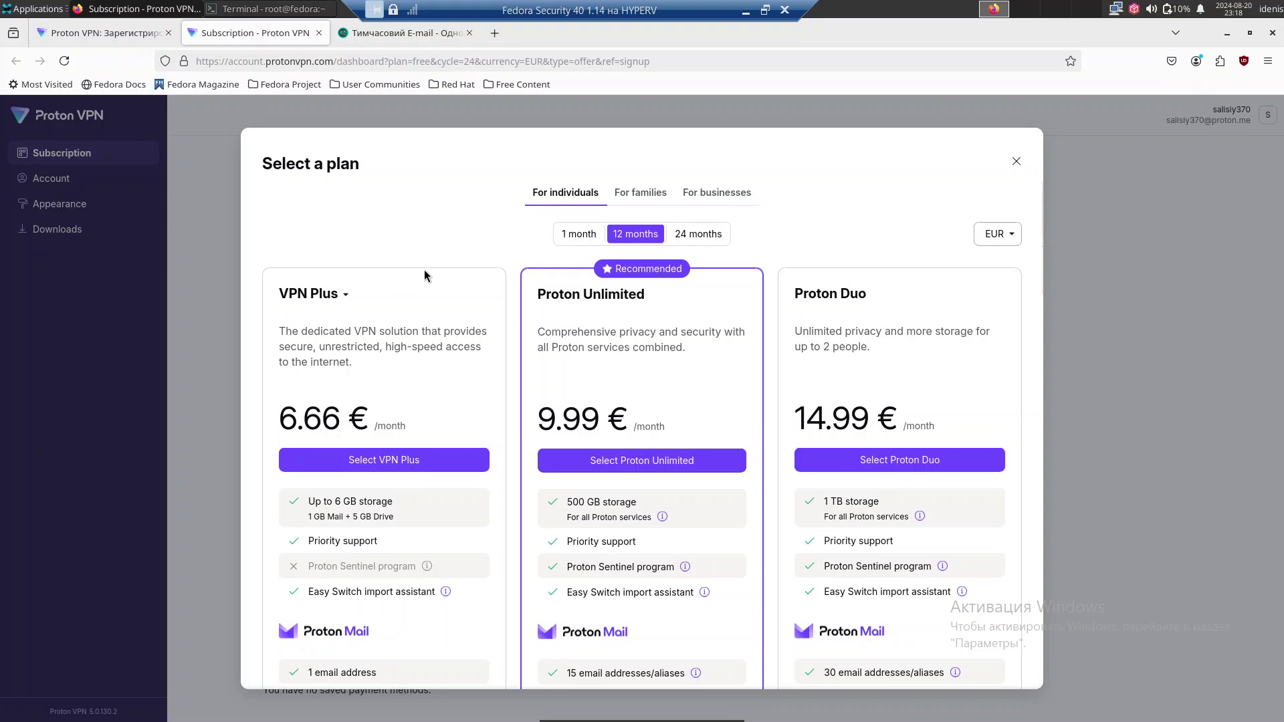
{"action": "scroll", "coordinate": [572, 246], "scroll_direction": "down", "scroll_amount": 4}
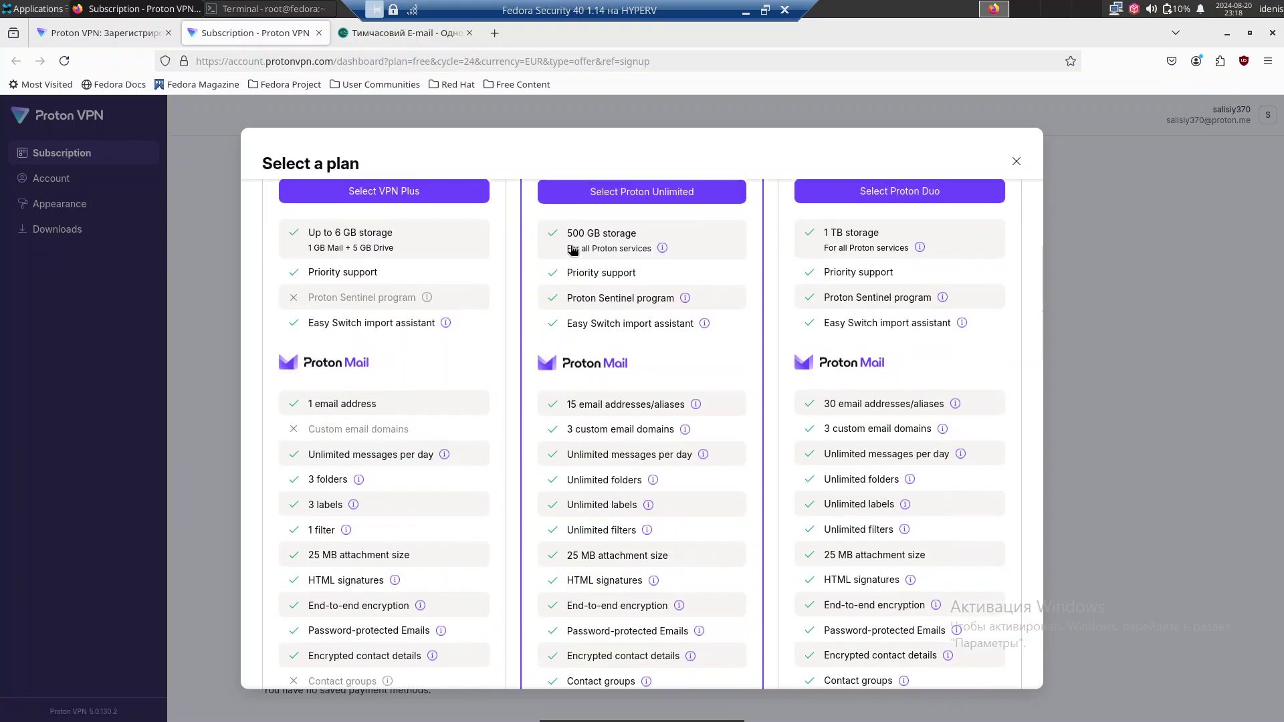
{"action": "scroll", "coordinate": [572, 246], "scroll_direction": "up", "scroll_amount": 3}
{"action": "scroll", "coordinate": [528, 257], "scroll_direction": "down", "scroll_amount": 2}
{"action": "scroll", "coordinate": [435, 322], "scroll_direction": "down", "scroll_amount": 10}
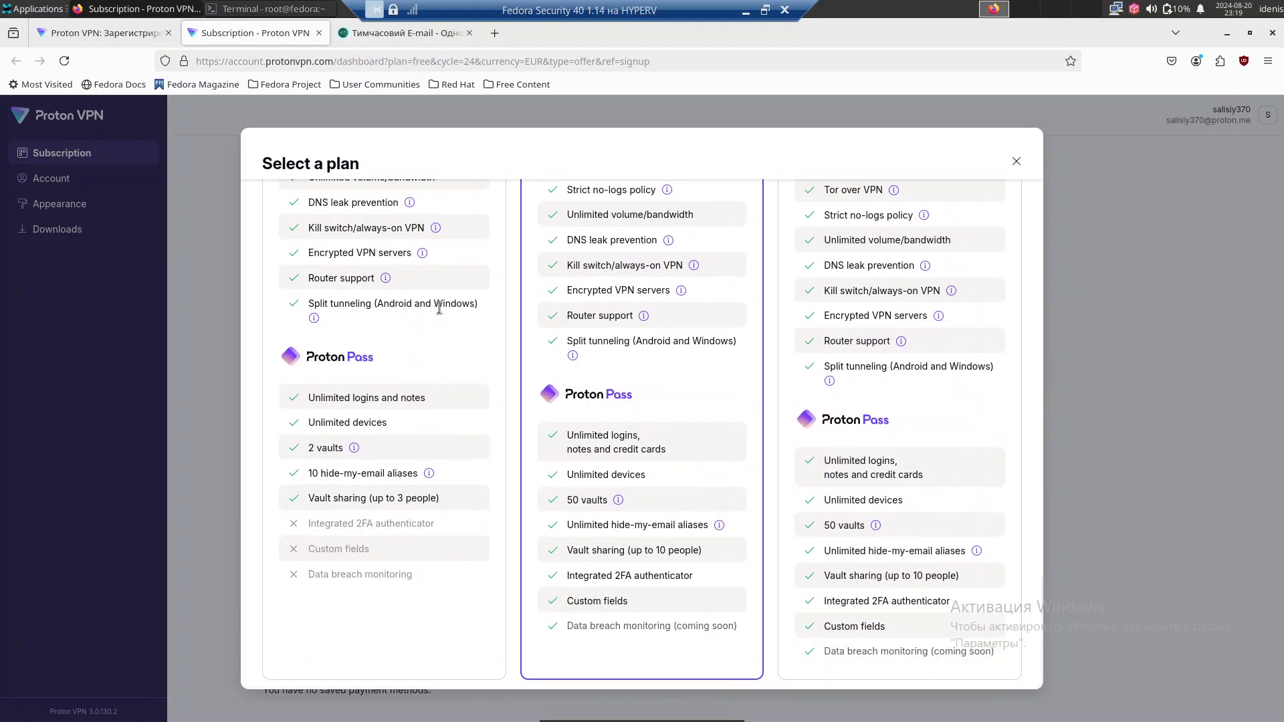
{"action": "scroll", "coordinate": [796, 395], "scroll_direction": "up", "scroll_amount": 3}
{"action": "scroll", "coordinate": [792, 381], "scroll_direction": "up", "scroll_amount": 9}
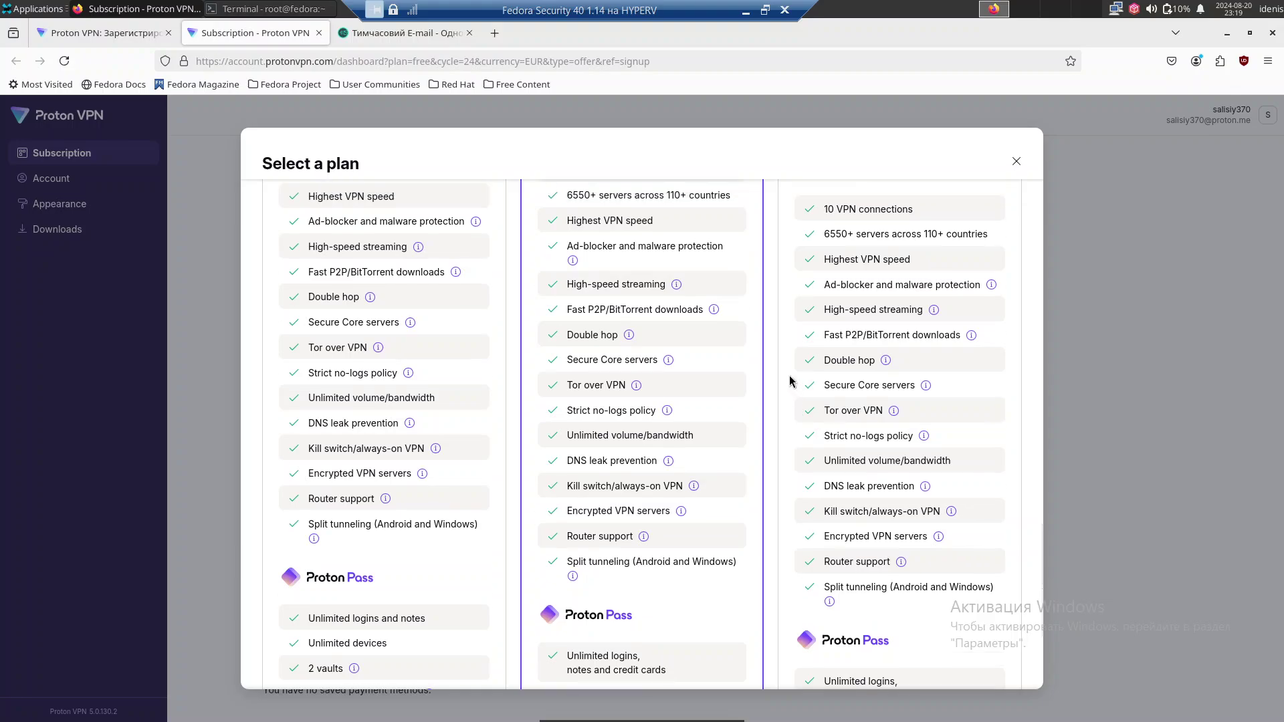
{"action": "scroll", "coordinate": [391, 312], "scroll_direction": "up", "scroll_amount": 4}
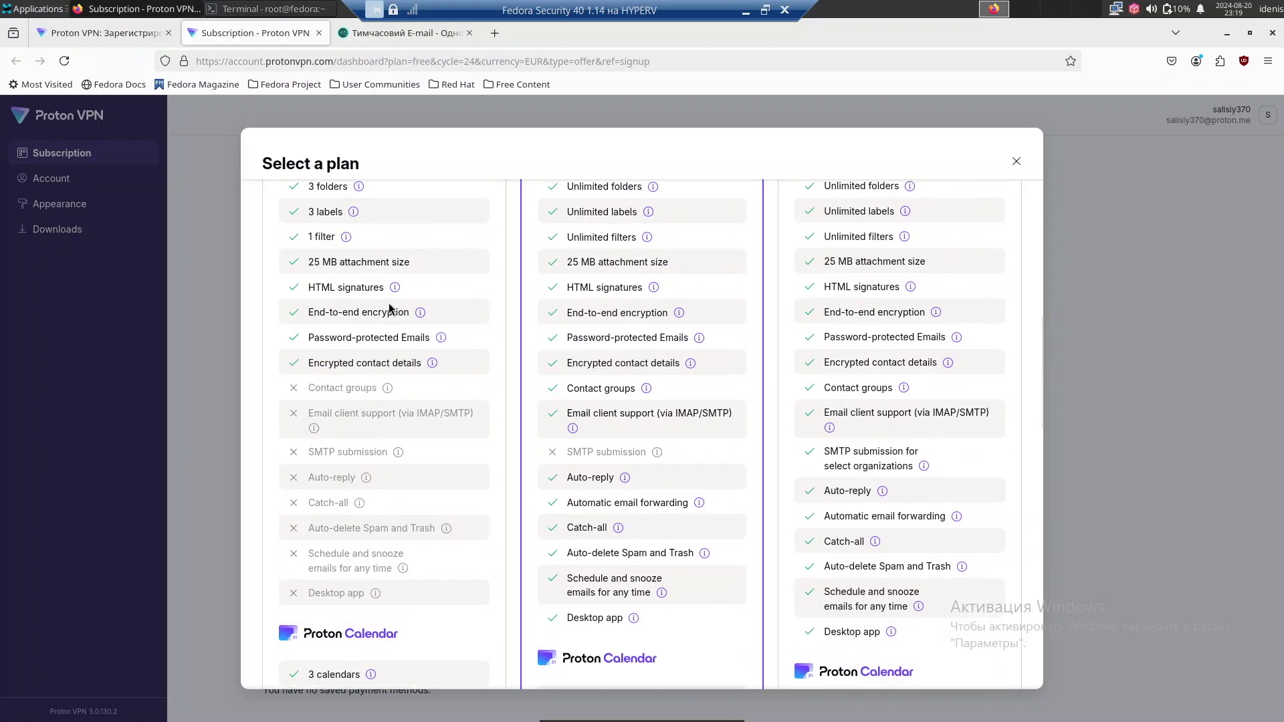
{"action": "scroll", "coordinate": [390, 307], "scroll_direction": "up", "scroll_amount": 8}
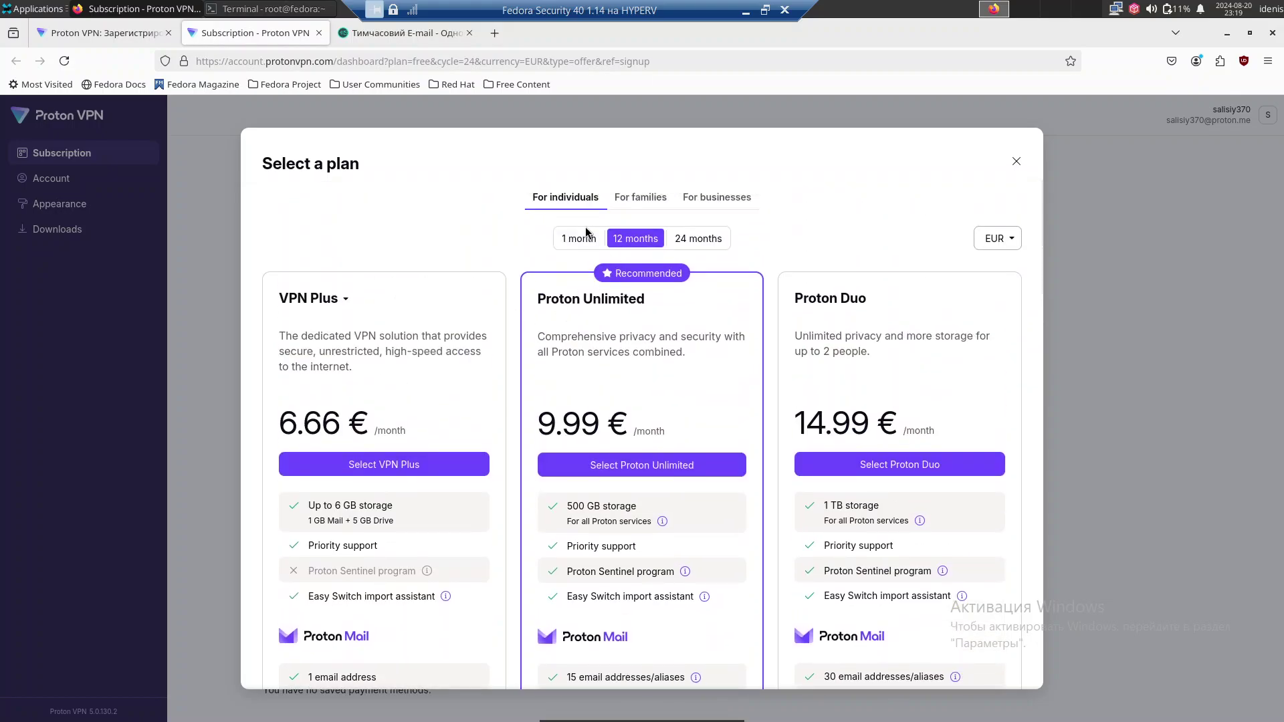
Switch to 1-month billing, view family and business plans, then return to individual plans.
{"action": "left_click", "coordinate": [565, 239]}
{"action": "left_click", "coordinate": [631, 204]}
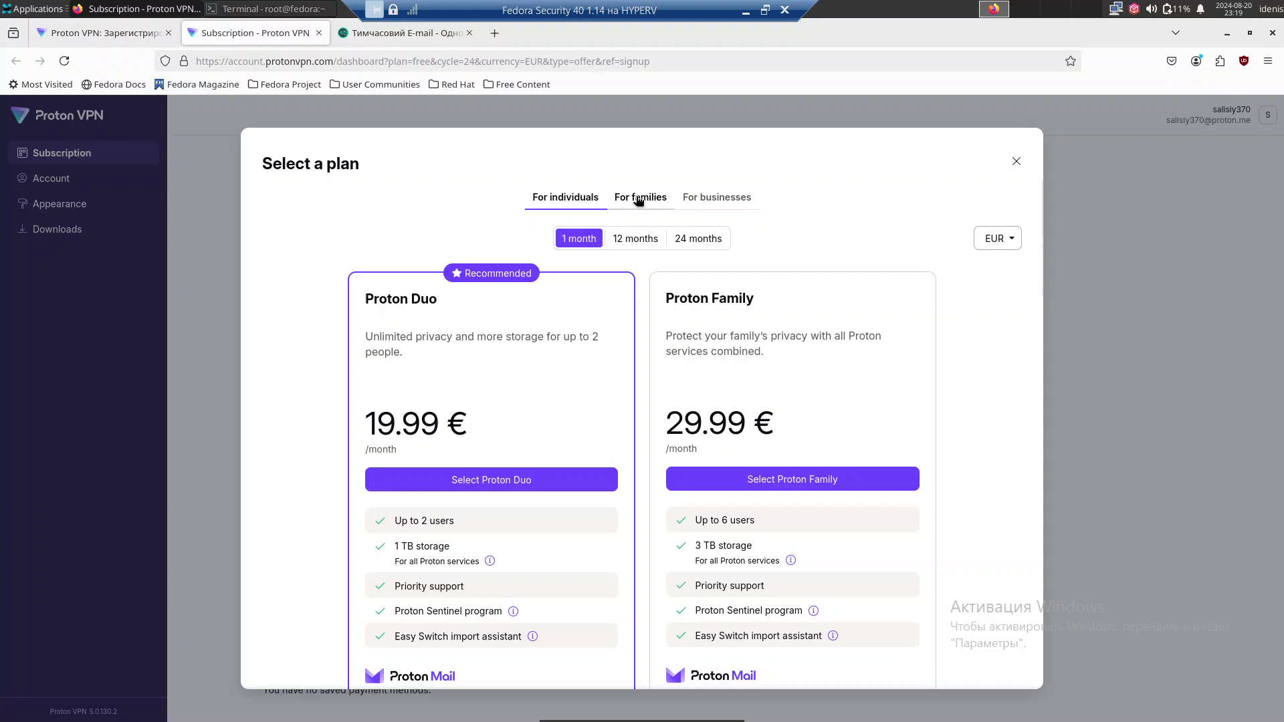
{"action": "left_click", "coordinate": [719, 208]}
{"action": "left_click", "coordinate": [574, 198]}
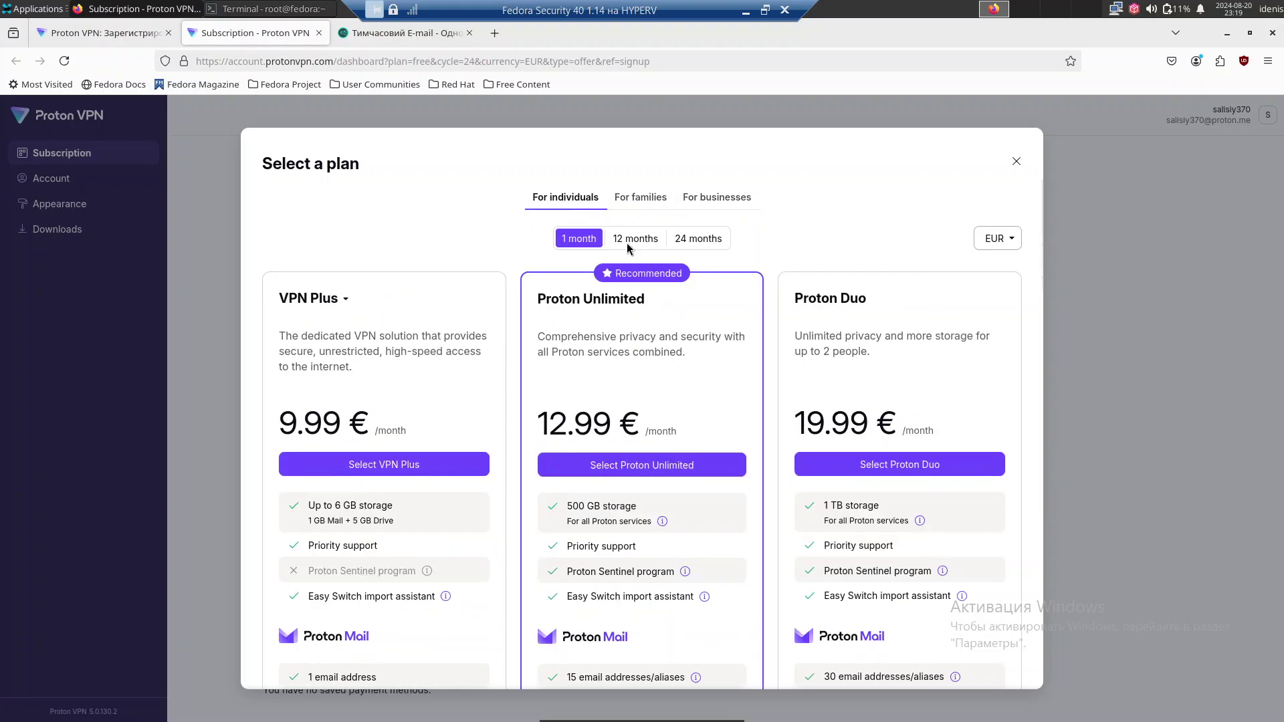
{"action": "scroll", "coordinate": [435, 310], "scroll_direction": "down", "scroll_amount": 1}
{"action": "scroll", "coordinate": [435, 310], "scroll_direction": "down", "scroll_amount": 15}
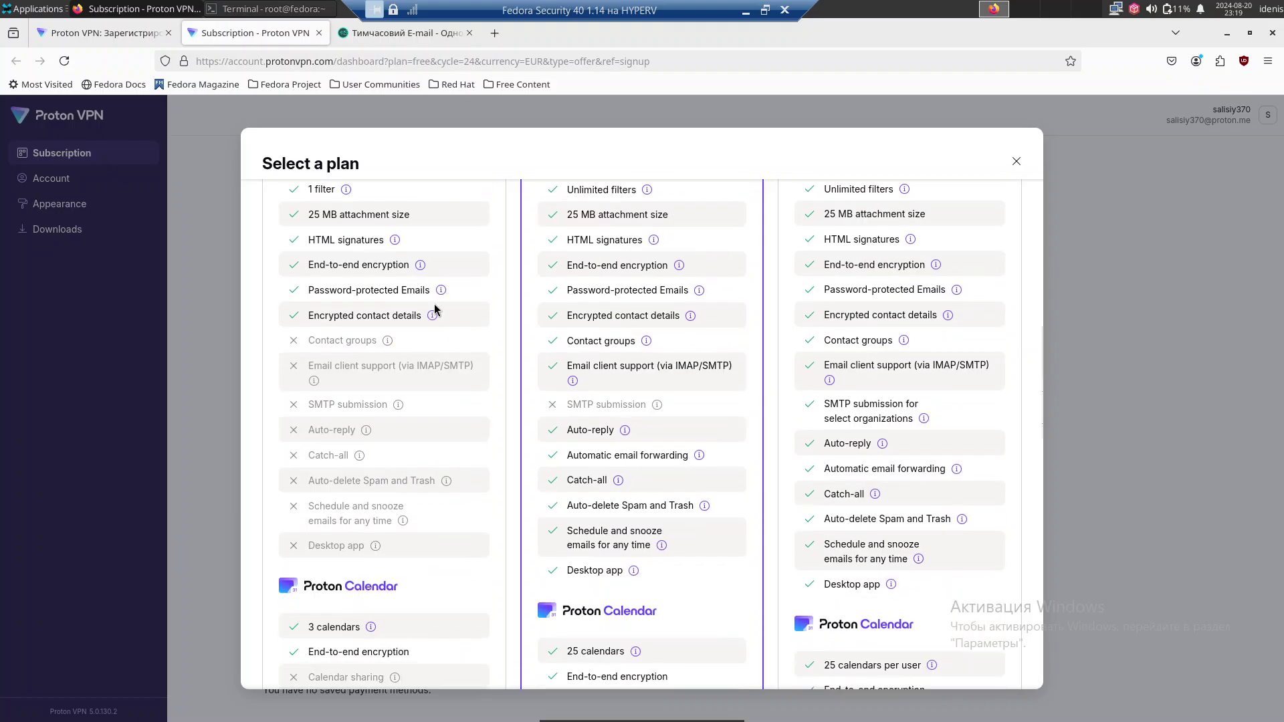
{"action": "scroll", "coordinate": [436, 307], "scroll_direction": "down", "scroll_amount": 5}
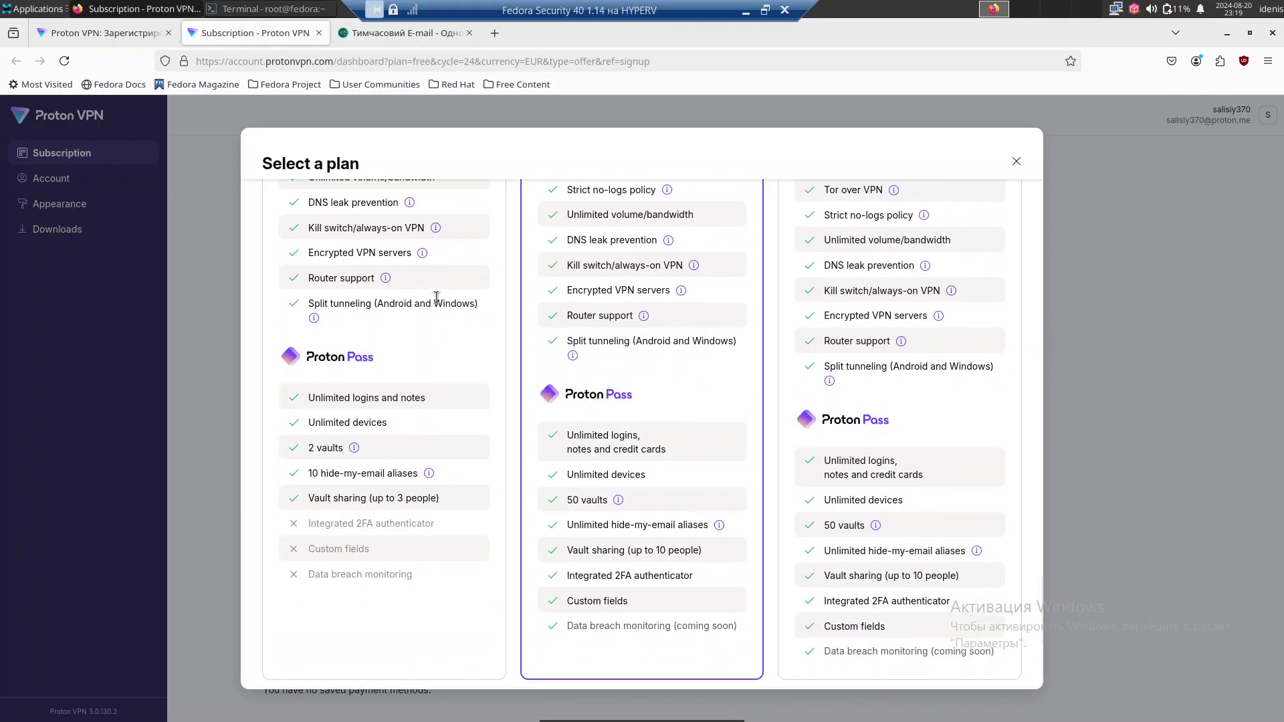
Close the Select a plan dialog and scroll through Payment methods, Credits, Gift code and Invoices.
{"action": "left_click", "coordinate": [1016, 161]}
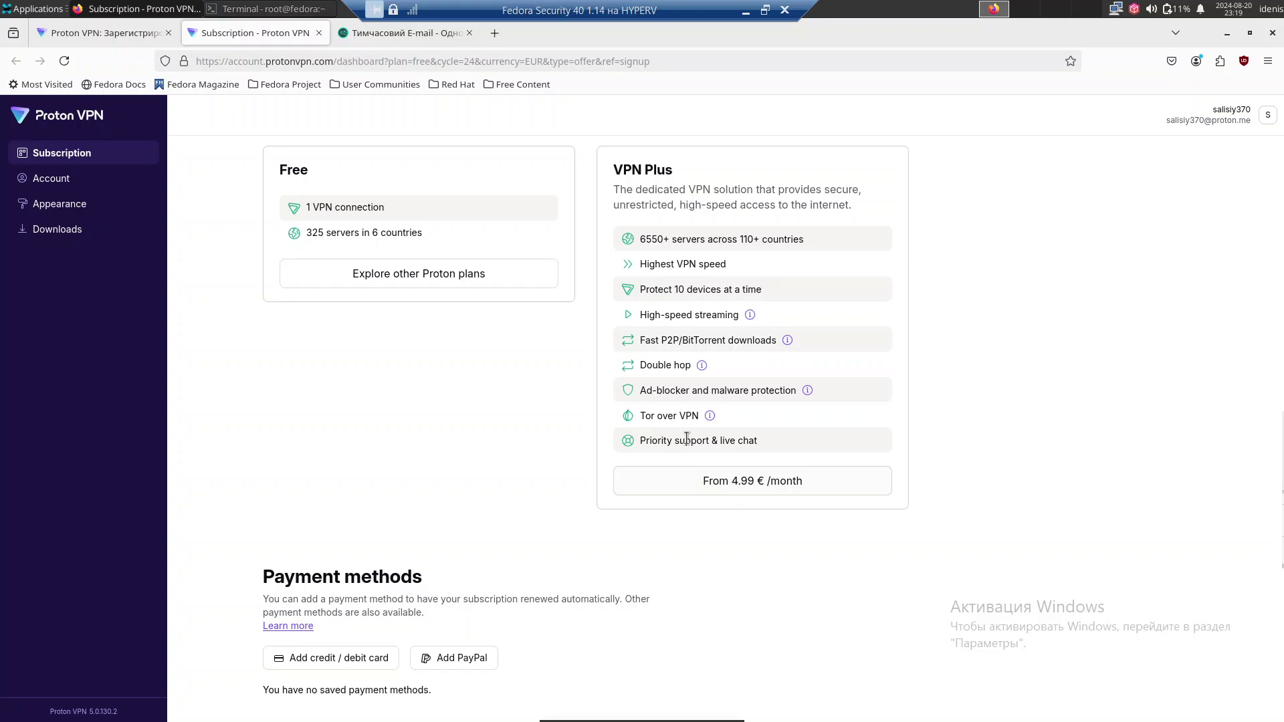
{"action": "scroll", "coordinate": [687, 439], "scroll_direction": "down", "scroll_amount": 3}
{"action": "scroll", "coordinate": [519, 454], "scroll_direction": "down", "scroll_amount": 5}
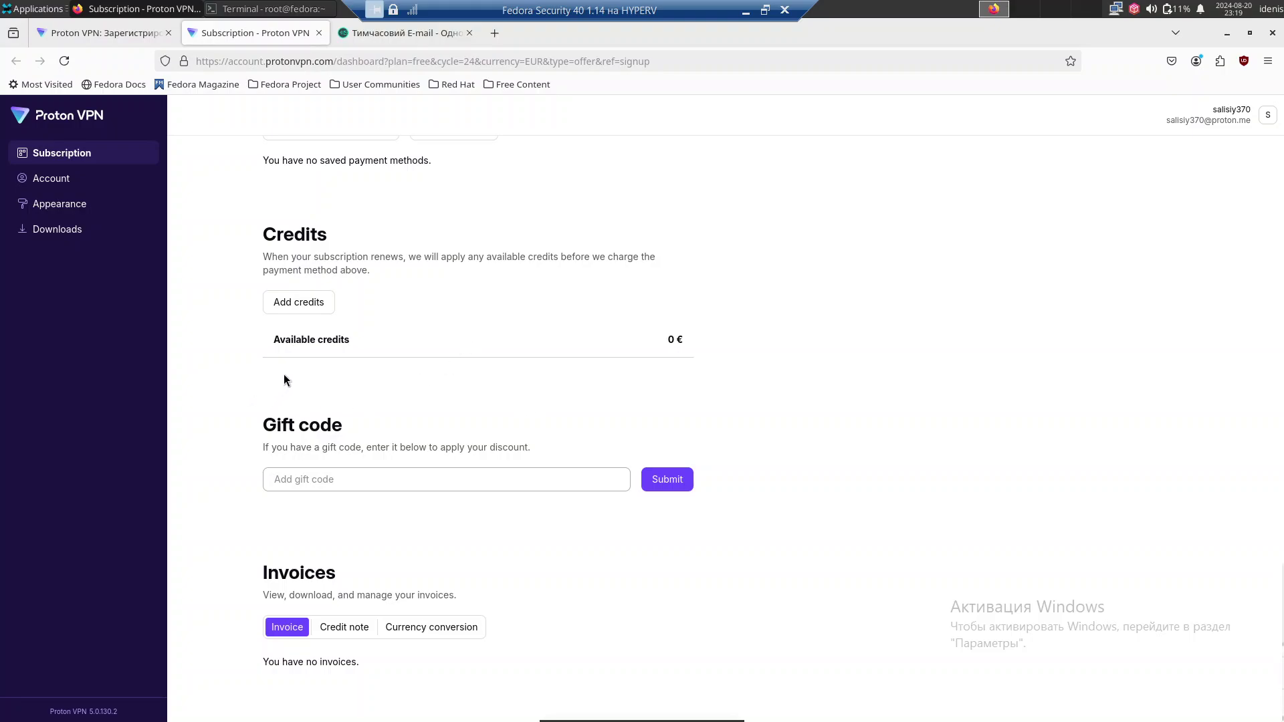
{"action": "scroll", "coordinate": [291, 478], "scroll_direction": "up", "scroll_amount": 3}
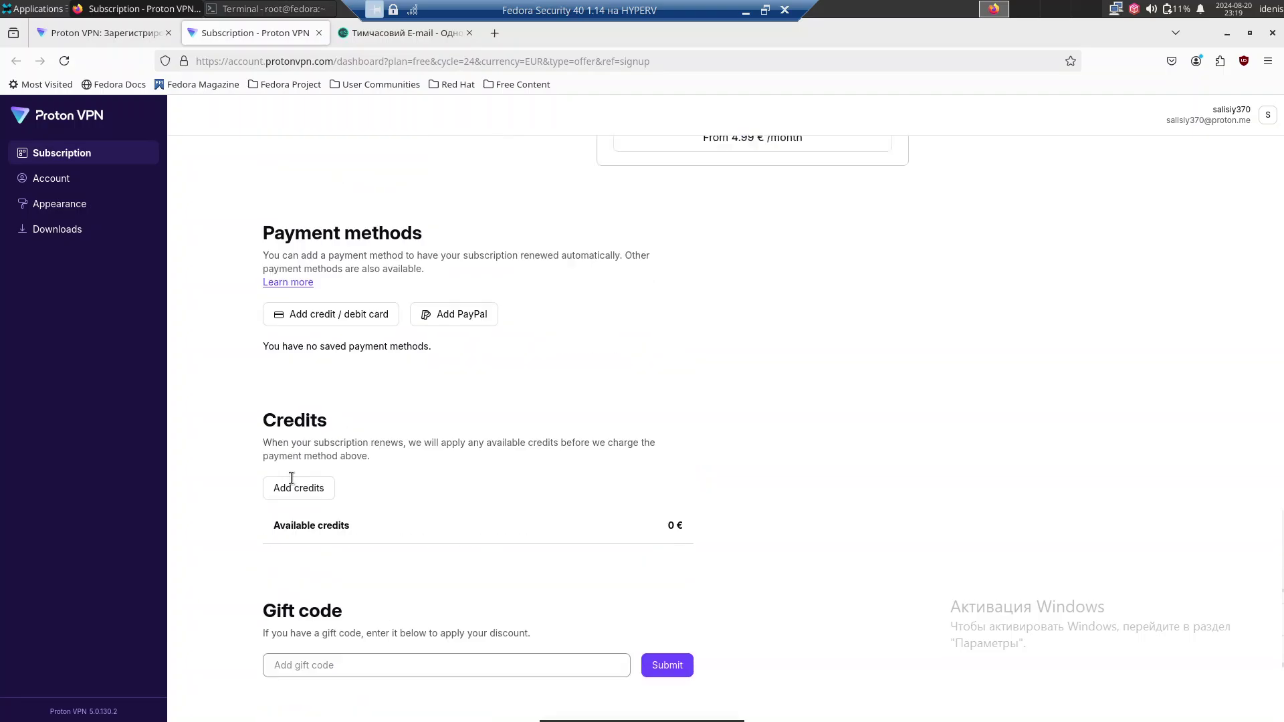
{"action": "scroll", "coordinate": [292, 478], "scroll_direction": "up", "scroll_amount": 5}
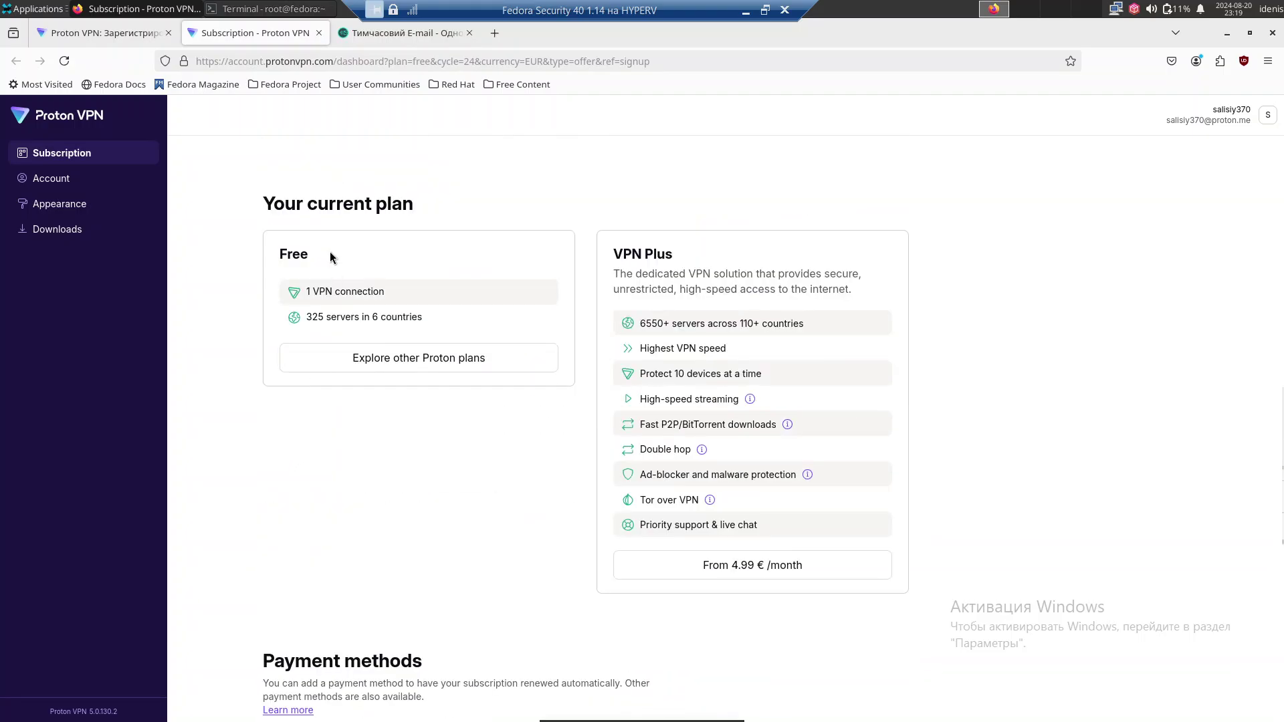
{"action": "scroll", "coordinate": [386, 299], "scroll_direction": "up", "scroll_amount": 10}
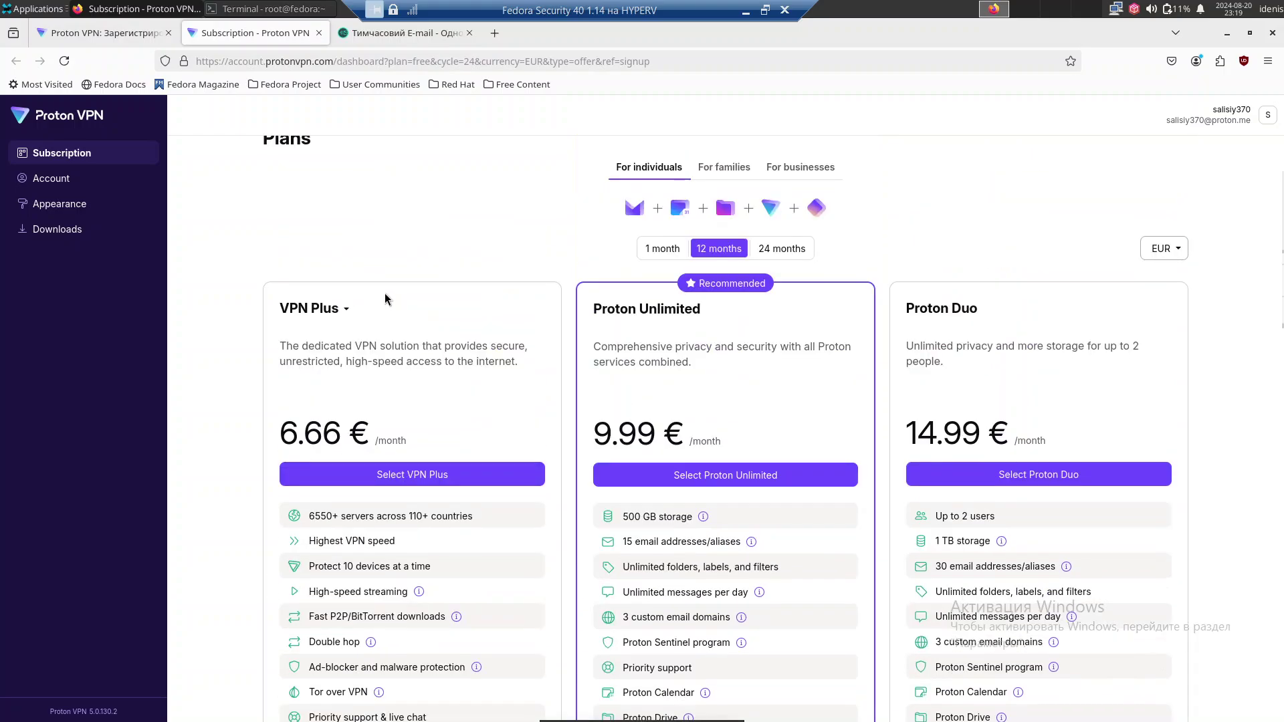
{"action": "scroll", "coordinate": [384, 298], "scroll_direction": "up", "scroll_amount": 2}
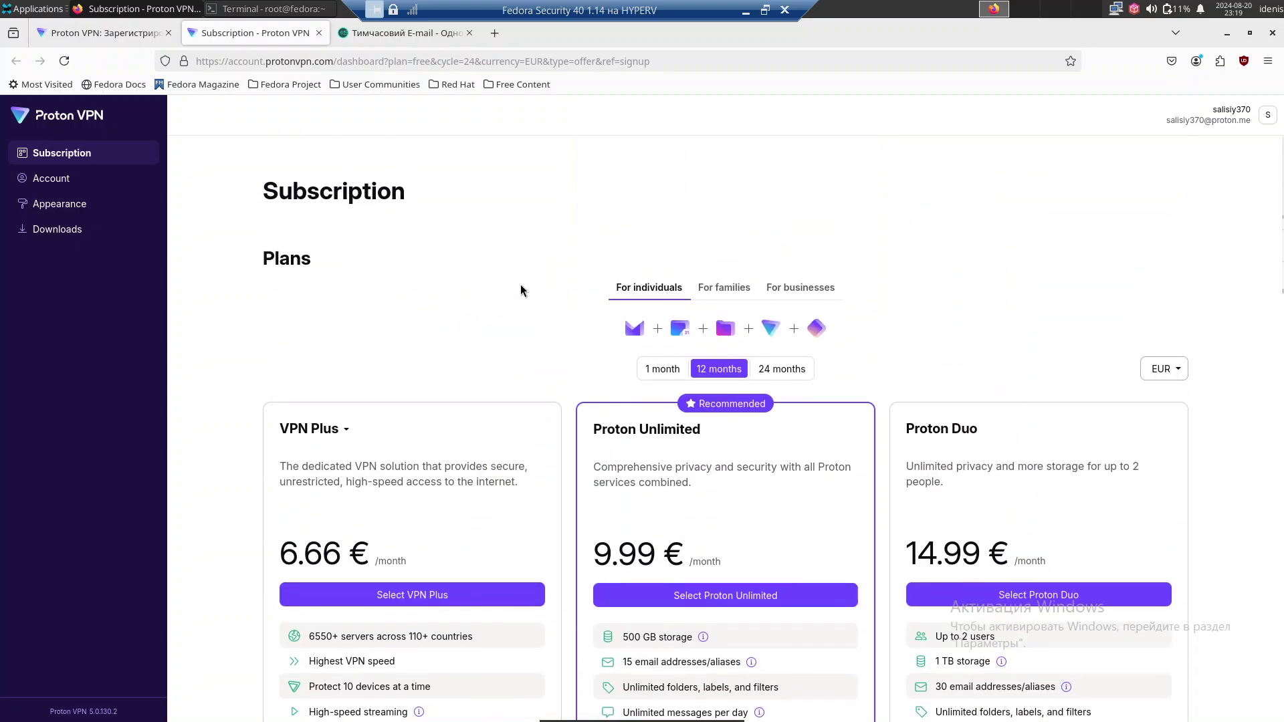
Open Account settings and scroll past two-factor authentication and OpenVPN/IKEv2 credentials to Email subscriptions.
{"action": "left_click", "coordinate": [71, 176]}
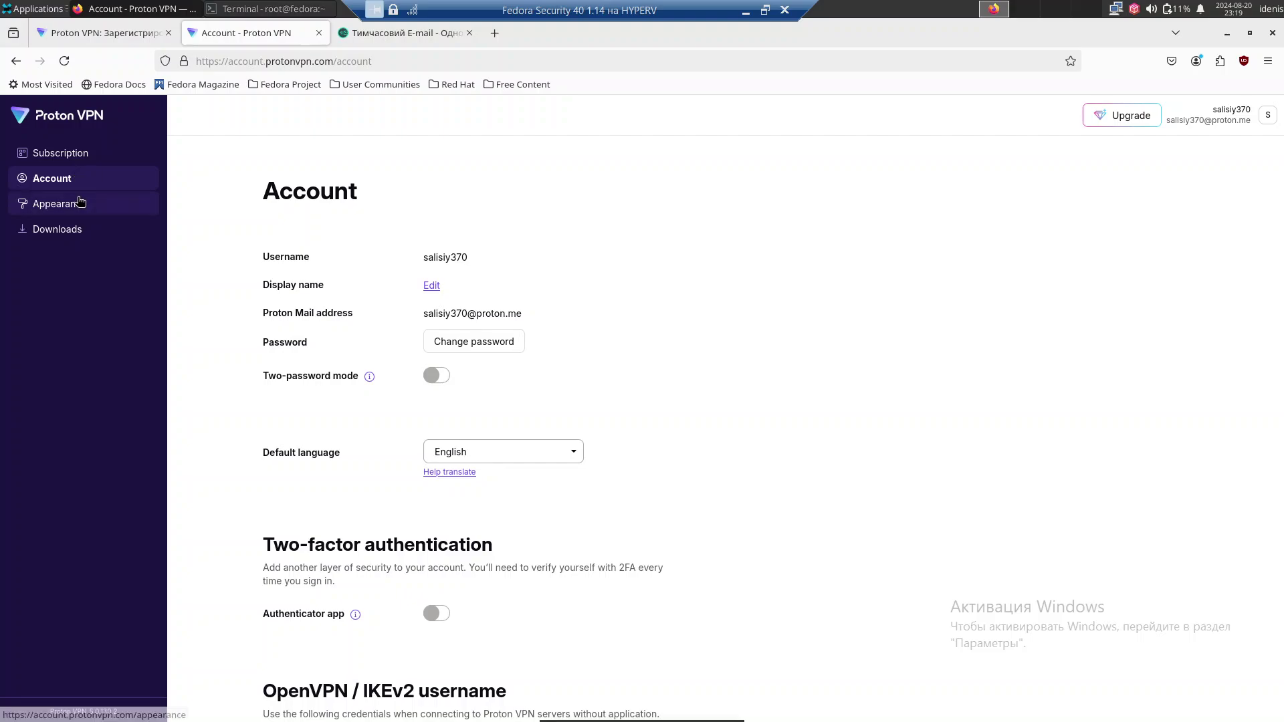
{"action": "scroll", "coordinate": [345, 256], "scroll_direction": "down", "scroll_amount": 5}
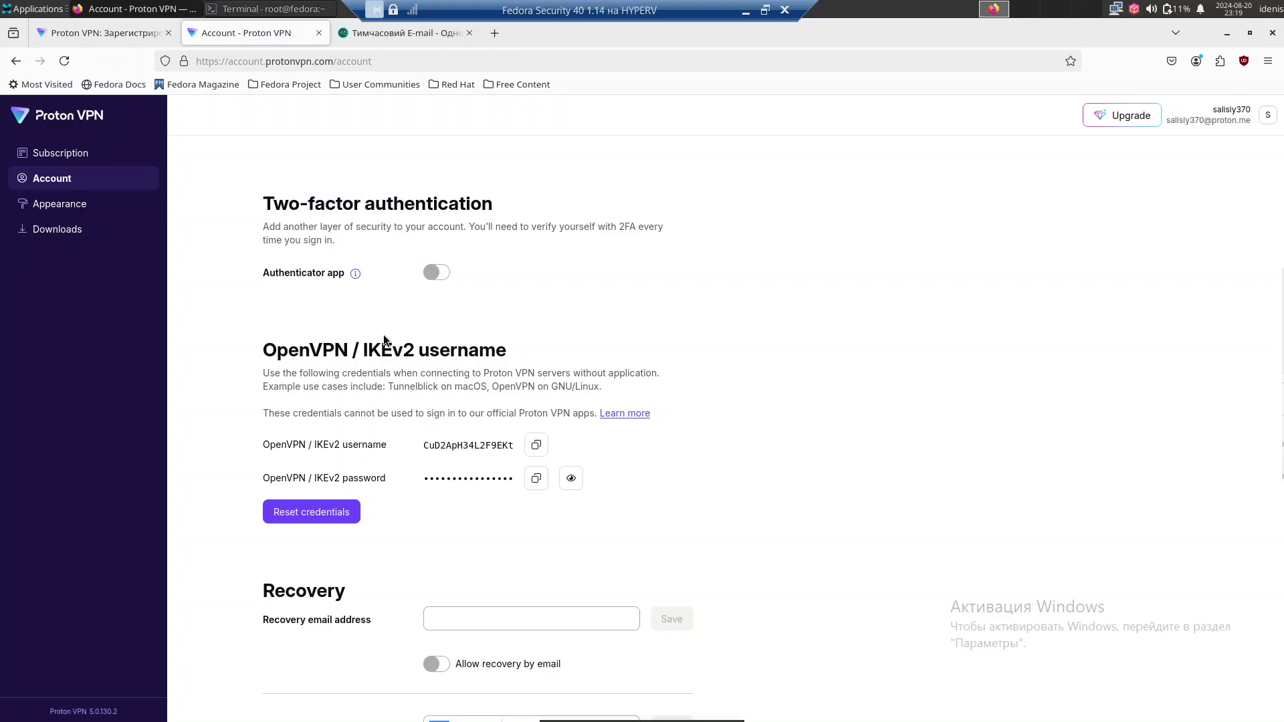
{"action": "scroll", "coordinate": [354, 288], "scroll_direction": "down", "scroll_amount": 7}
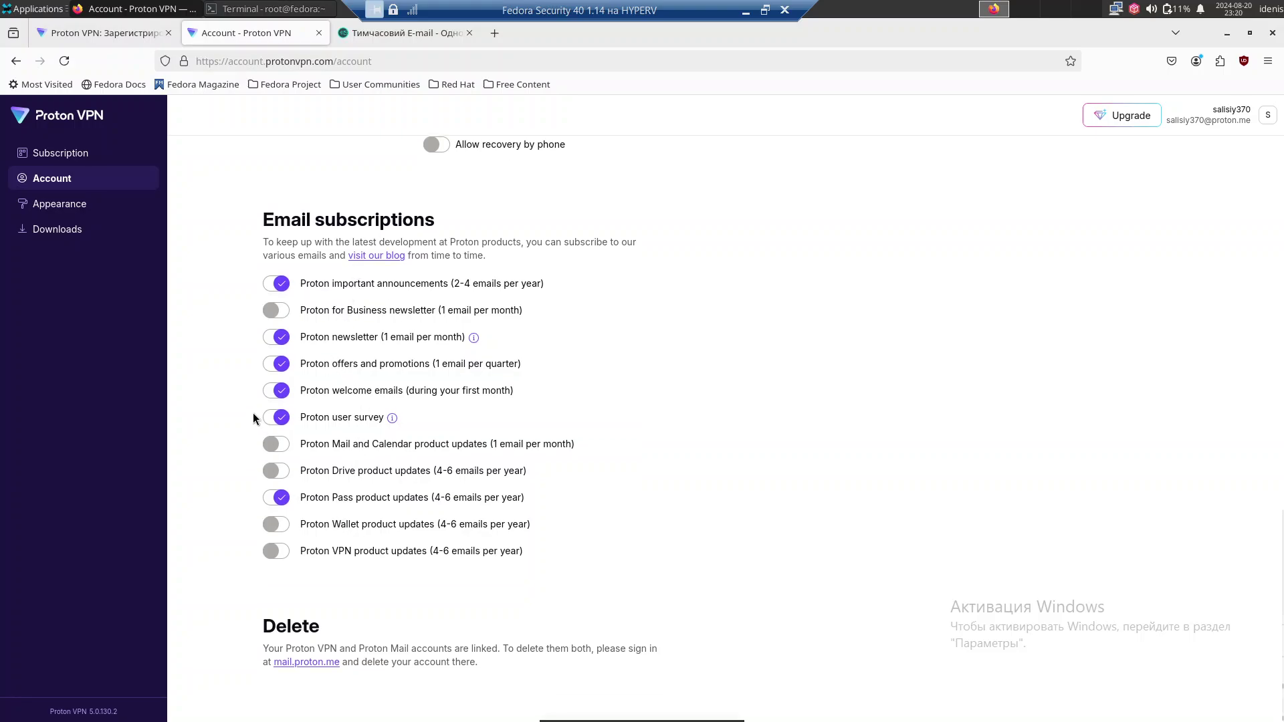
Open Appearance and try the Classic, Proton, Snow and Legacy themes.
{"action": "left_click", "coordinate": [65, 213]}
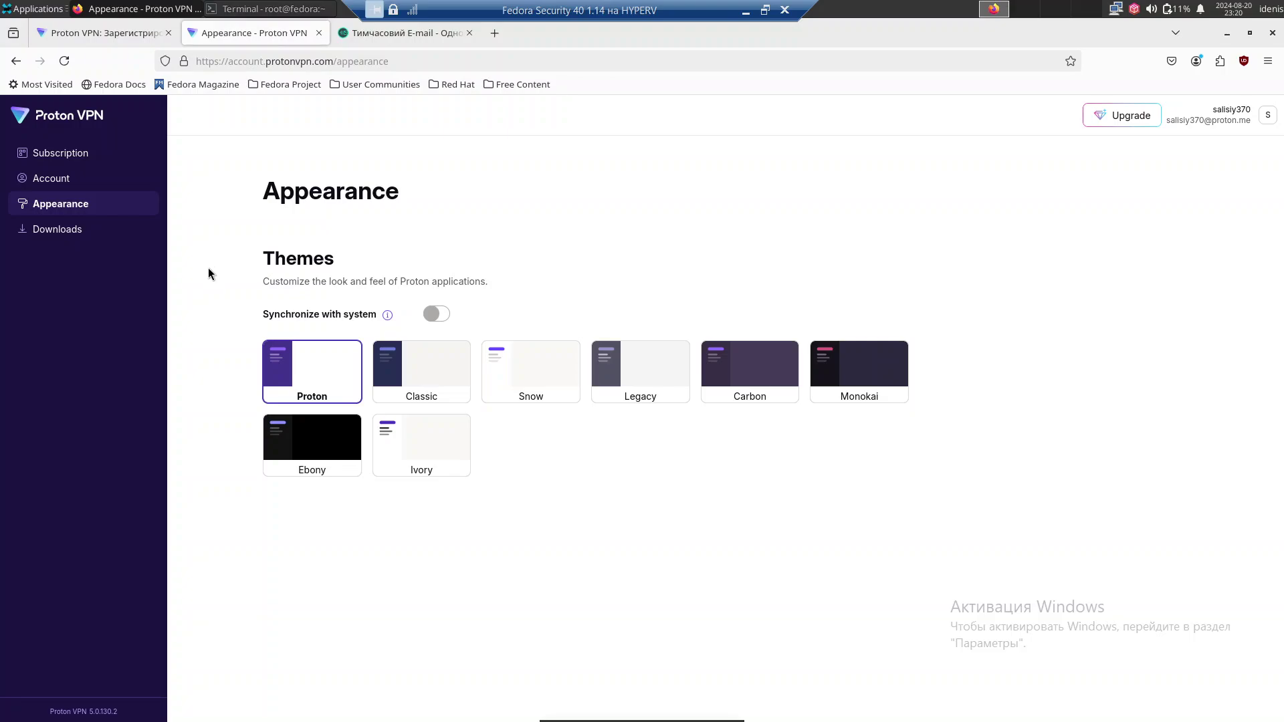
{"action": "left_click", "coordinate": [409, 372]}
{"action": "left_click", "coordinate": [328, 376]}
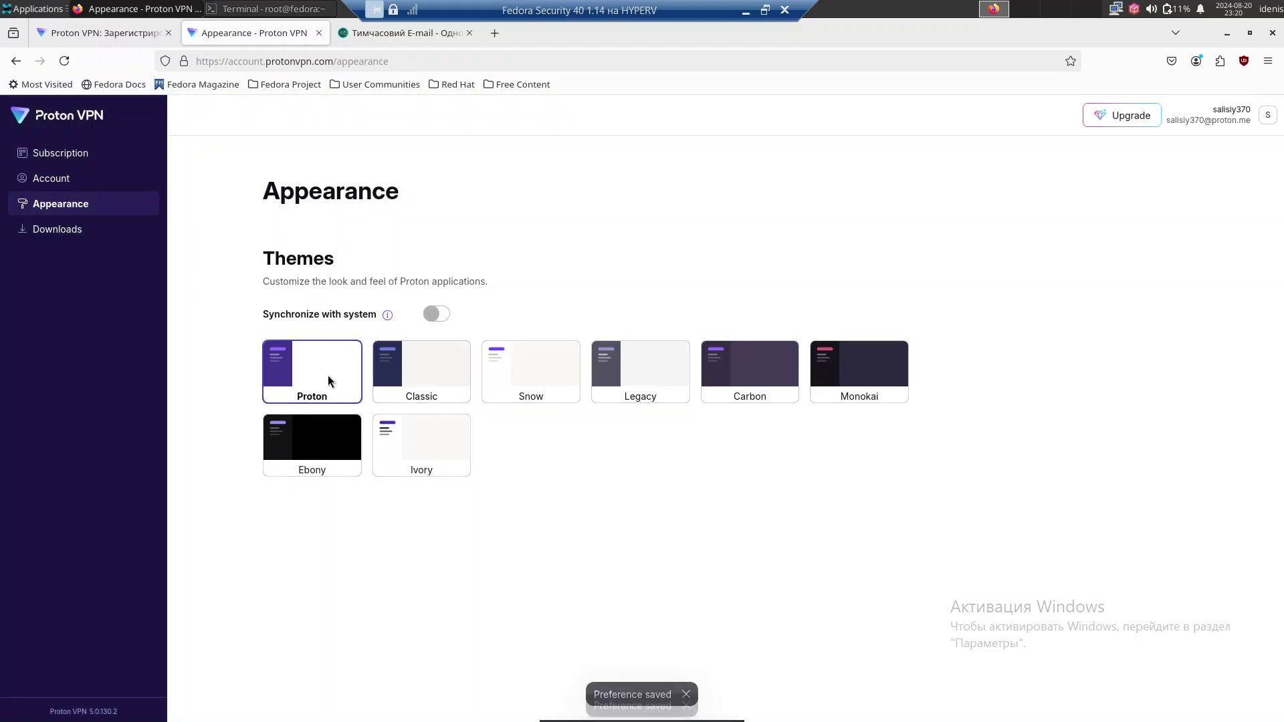
{"action": "left_click", "coordinate": [427, 386]}
{"action": "left_click", "coordinate": [559, 384]}
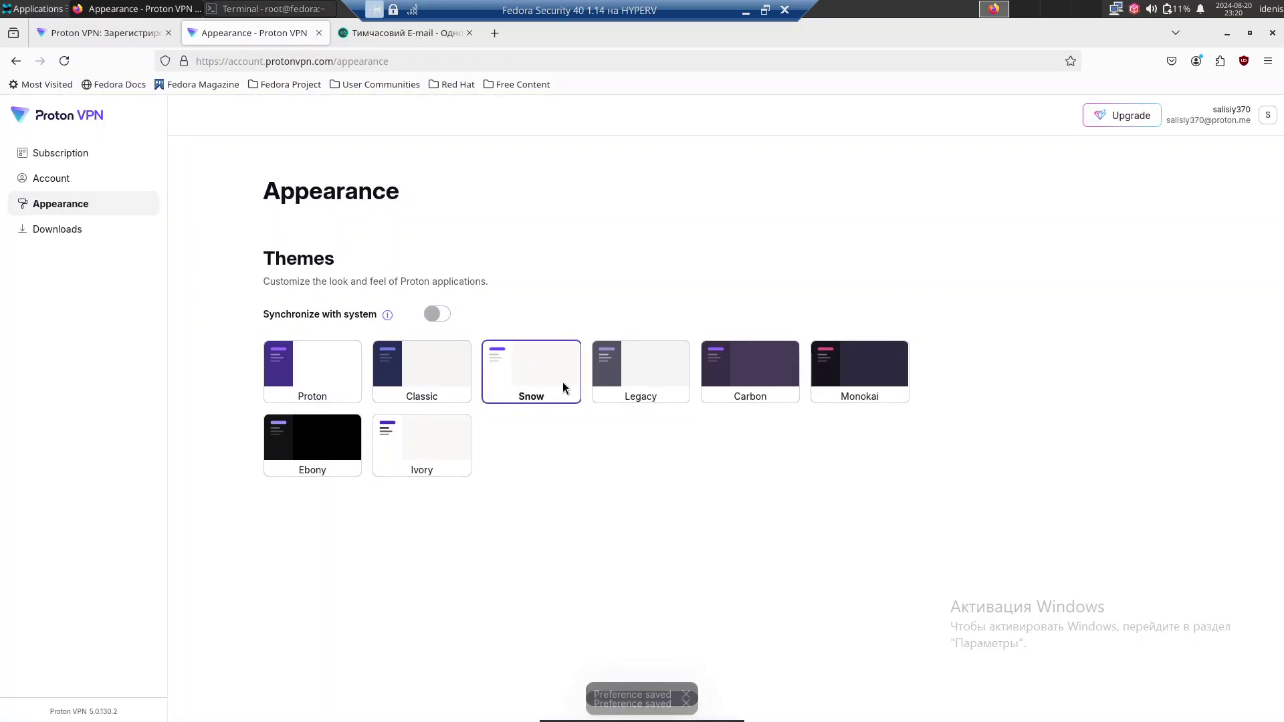
{"action": "left_click", "coordinate": [649, 379]}
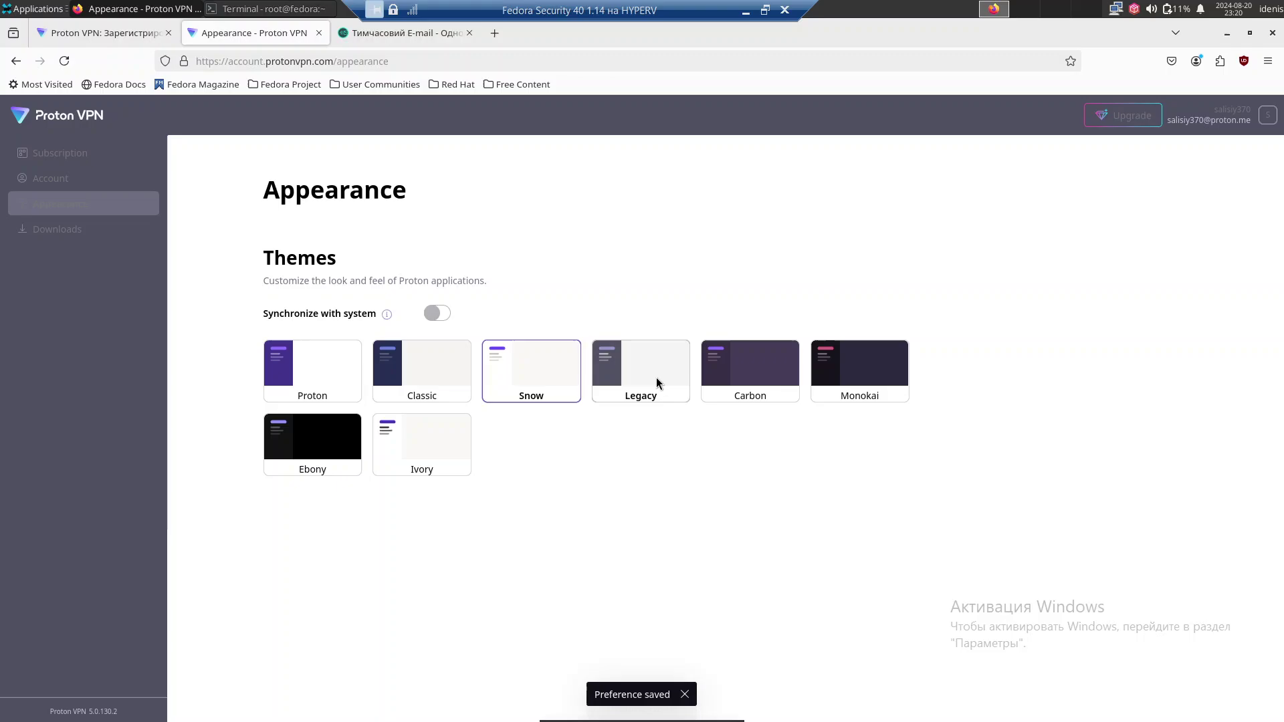
Try the Carbon, Monokai, Ivory and Ebony themes, keep Classic, and open the Downloads page.
{"action": "left_click", "coordinate": [748, 372]}
{"action": "left_click", "coordinate": [861, 375]}
{"action": "left_click", "coordinate": [424, 438]}
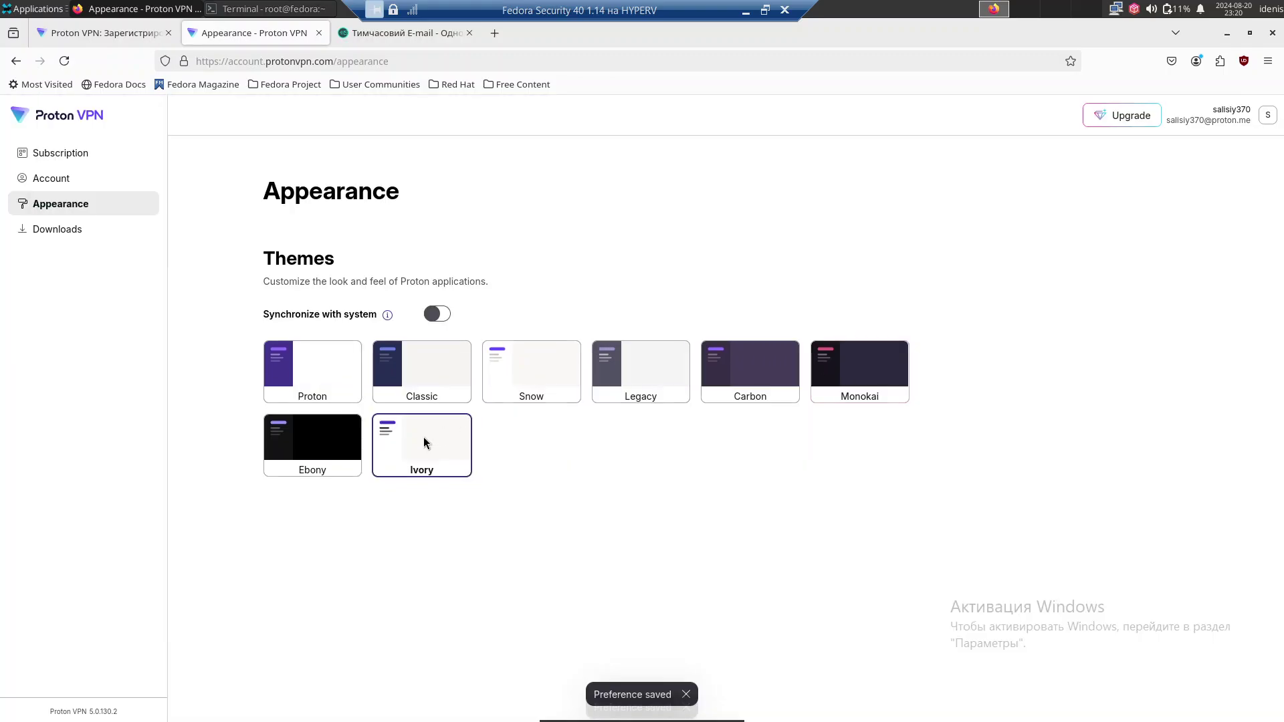
{"action": "left_click", "coordinate": [319, 438]}
{"action": "left_click", "coordinate": [430, 368]}
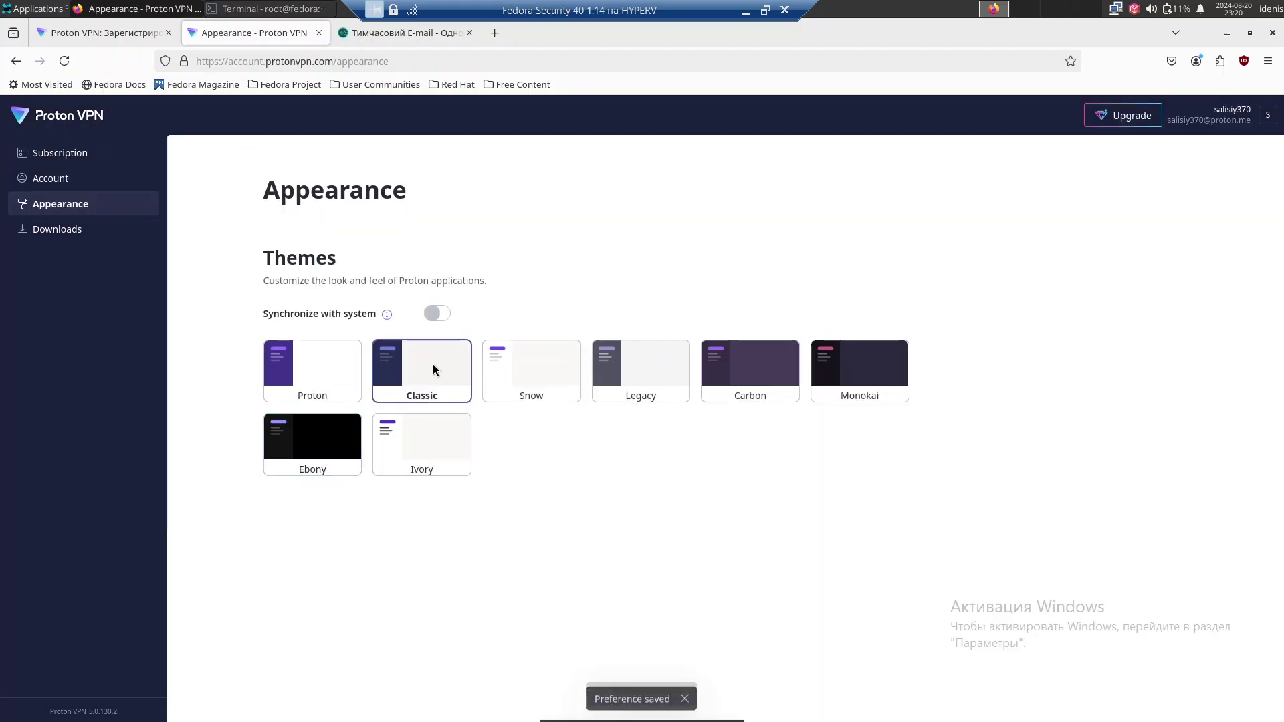
{"action": "left_click", "coordinate": [78, 242]}
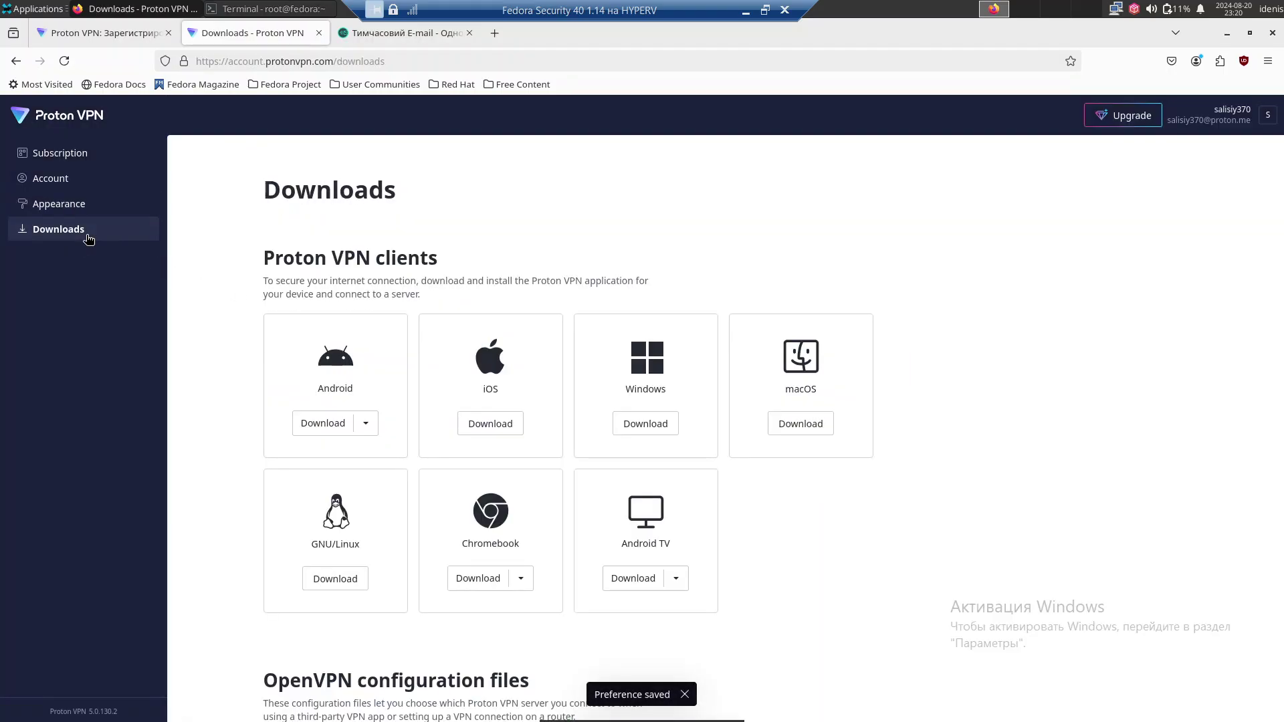
Open the Proton VPN Linux setup guide from the GNU/Linux download and scroll to the distro links.
{"action": "left_click", "coordinate": [346, 579]}
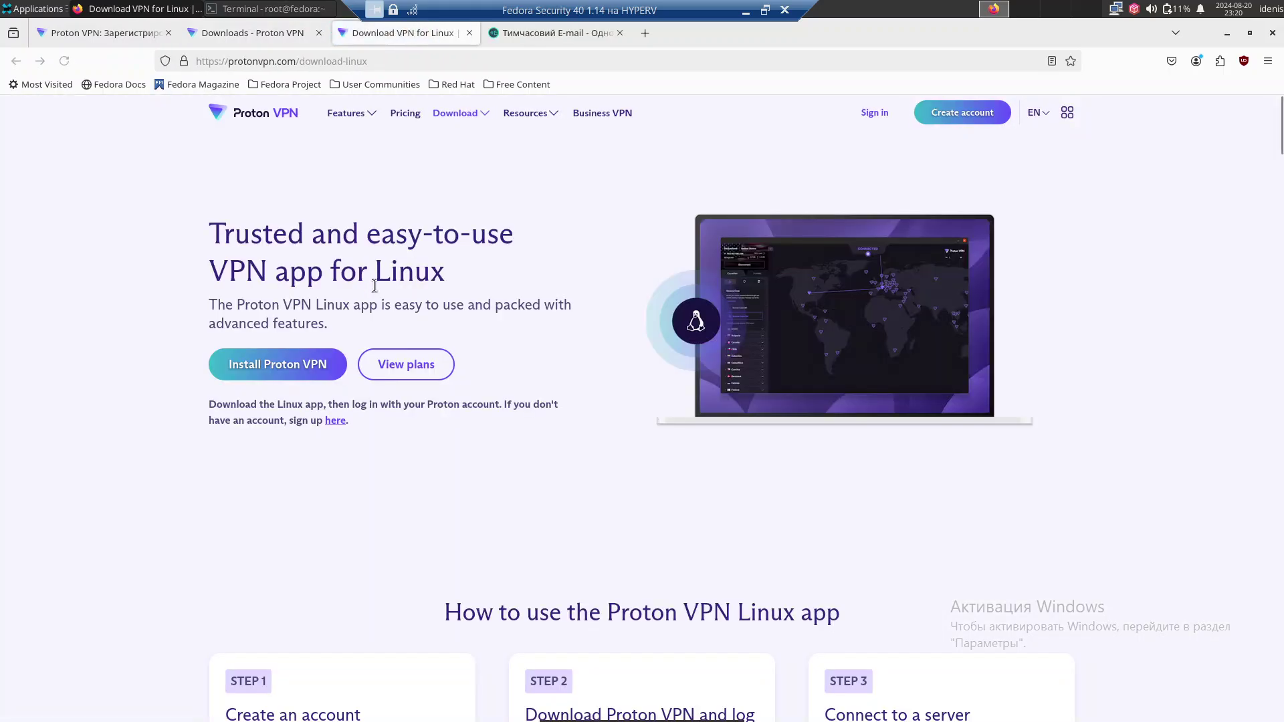
{"action": "left_click", "coordinate": [310, 346]}
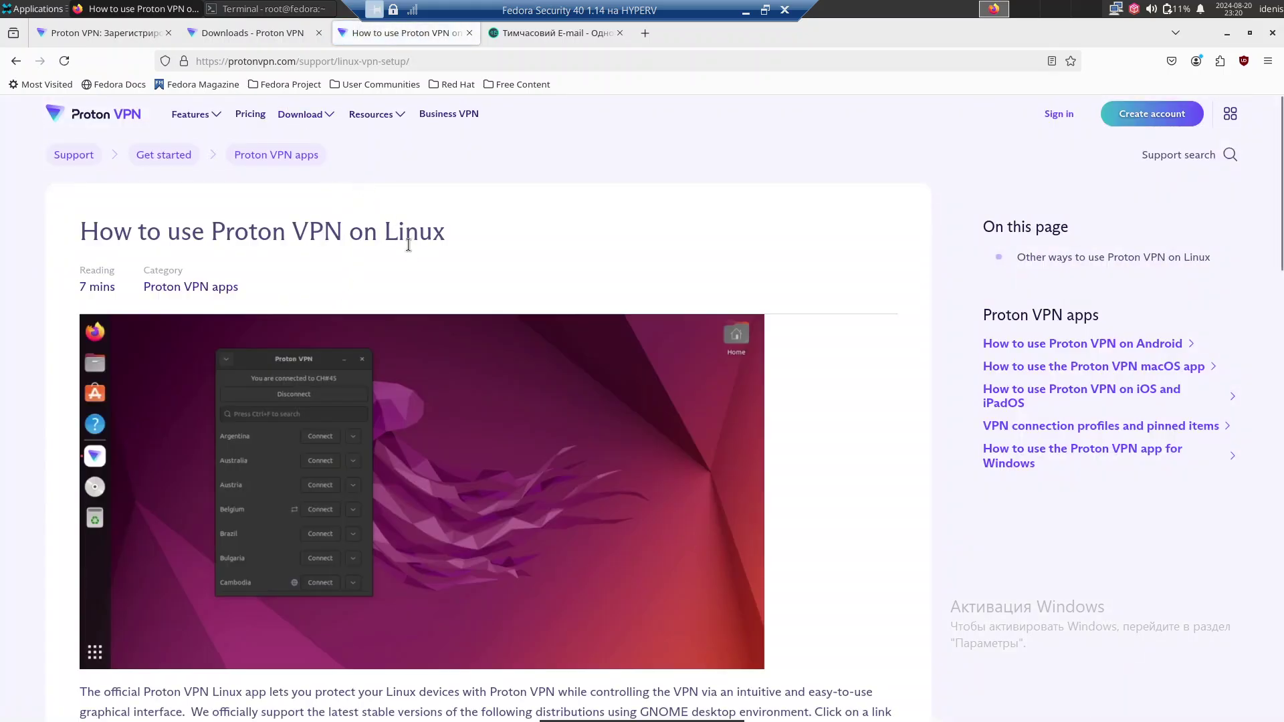
{"action": "scroll", "coordinate": [411, 241], "scroll_direction": "down", "scroll_amount": 2}
{"action": "scroll", "coordinate": [412, 243], "scroll_direction": "up", "scroll_amount": 3}
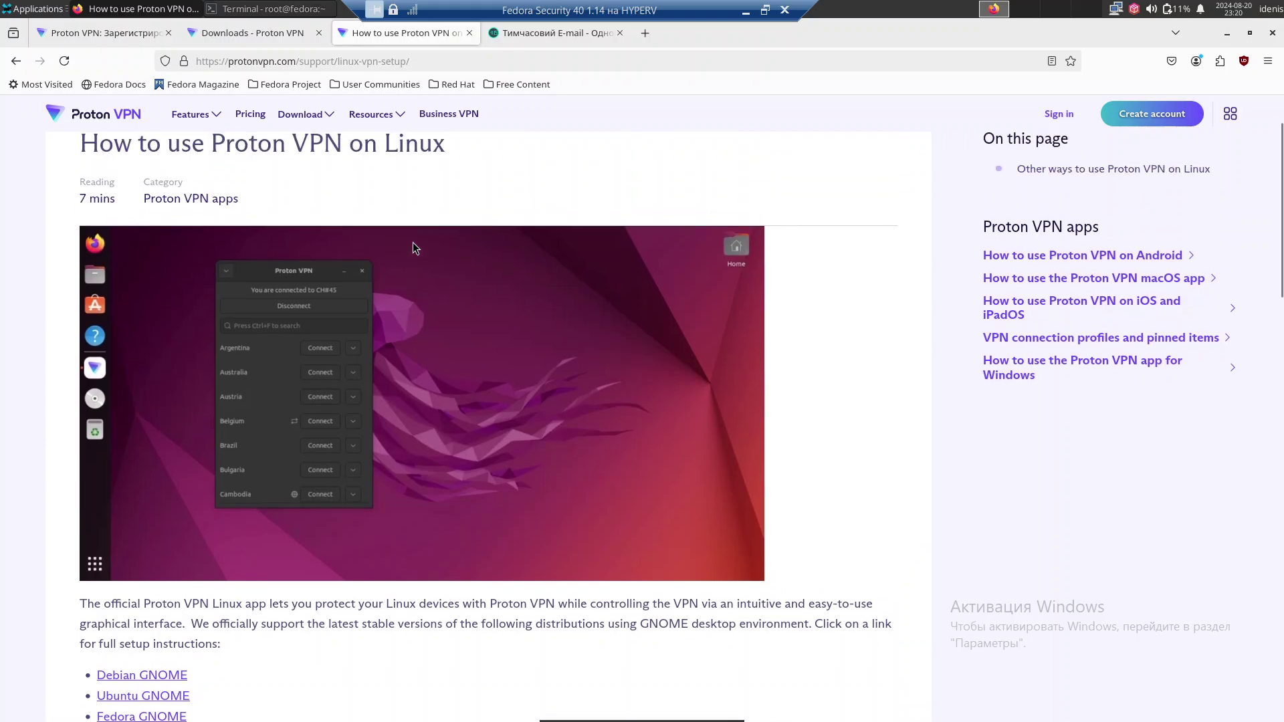
{"action": "scroll", "coordinate": [412, 242], "scroll_direction": "down", "scroll_amount": 5}
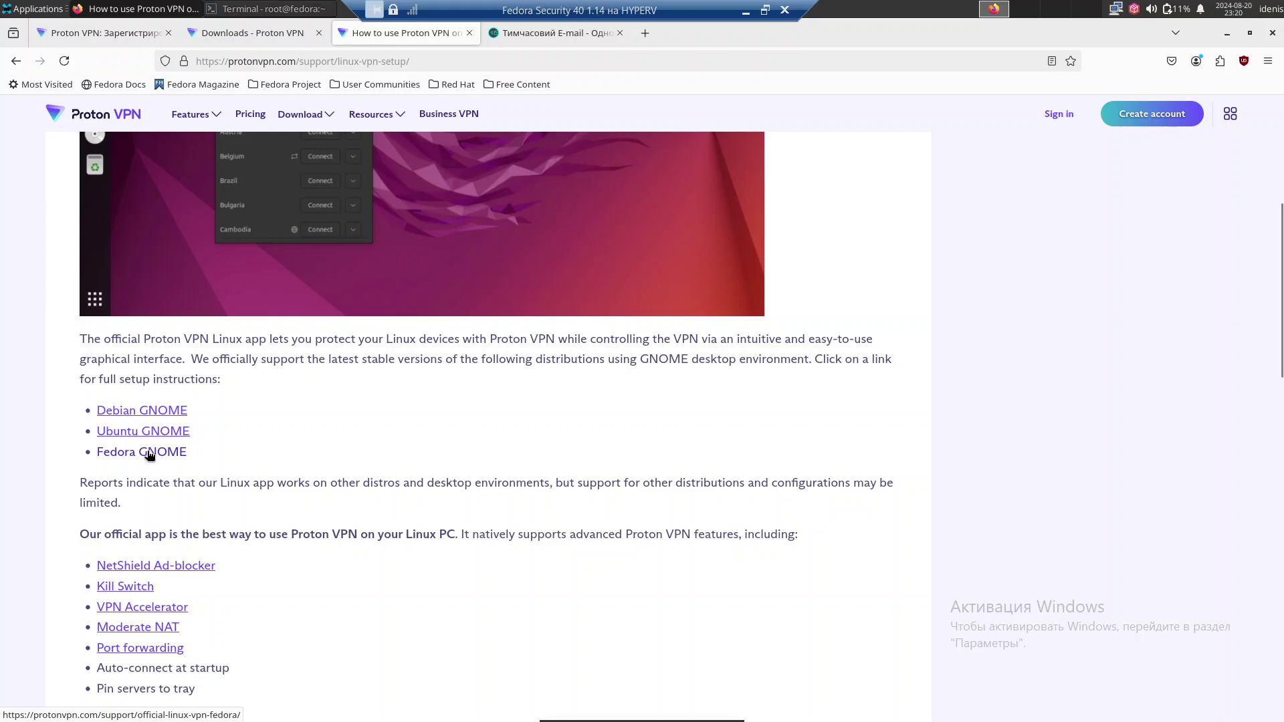
Open the Fedora GNOME instructions in a new browser tab.
{"action": "right_click", "coordinate": [149, 455]}
{"action": "left_click", "coordinate": [181, 462]}
{"action": "scroll", "coordinate": [203, 451], "scroll_direction": "down", "scroll_amount": 1}
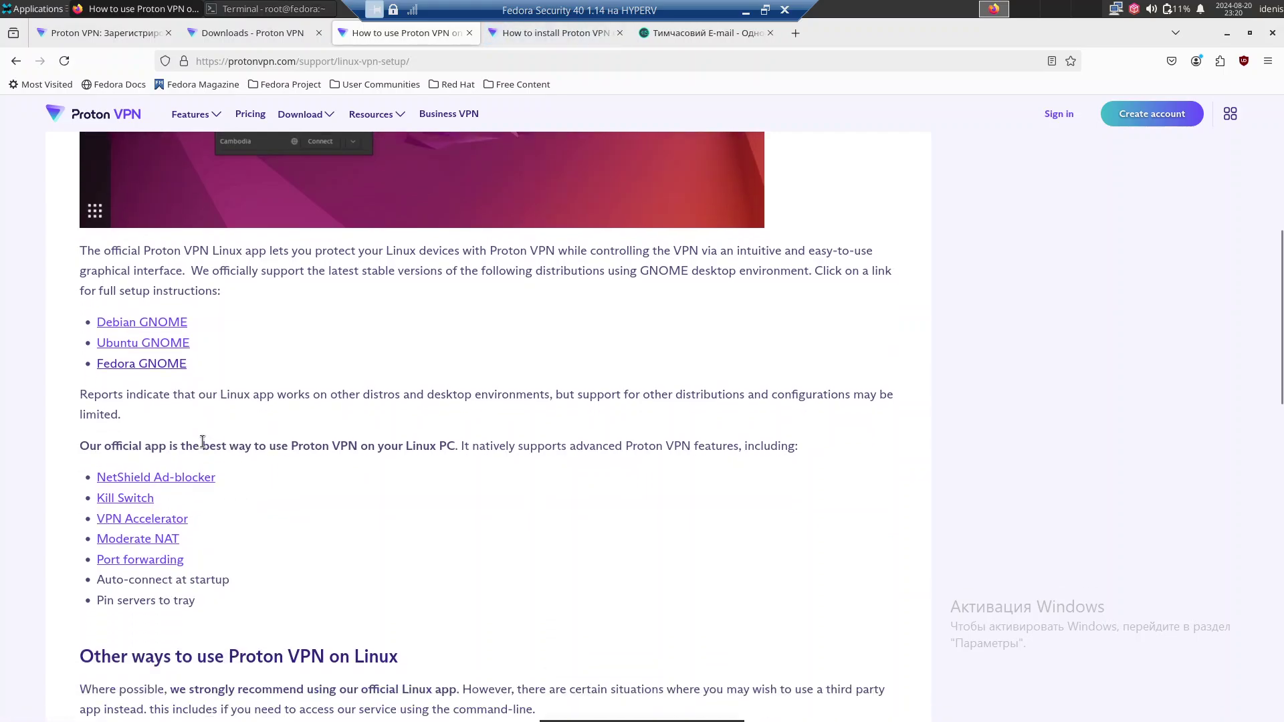
{"action": "scroll", "coordinate": [202, 441], "scroll_direction": "down", "scroll_amount": 4}
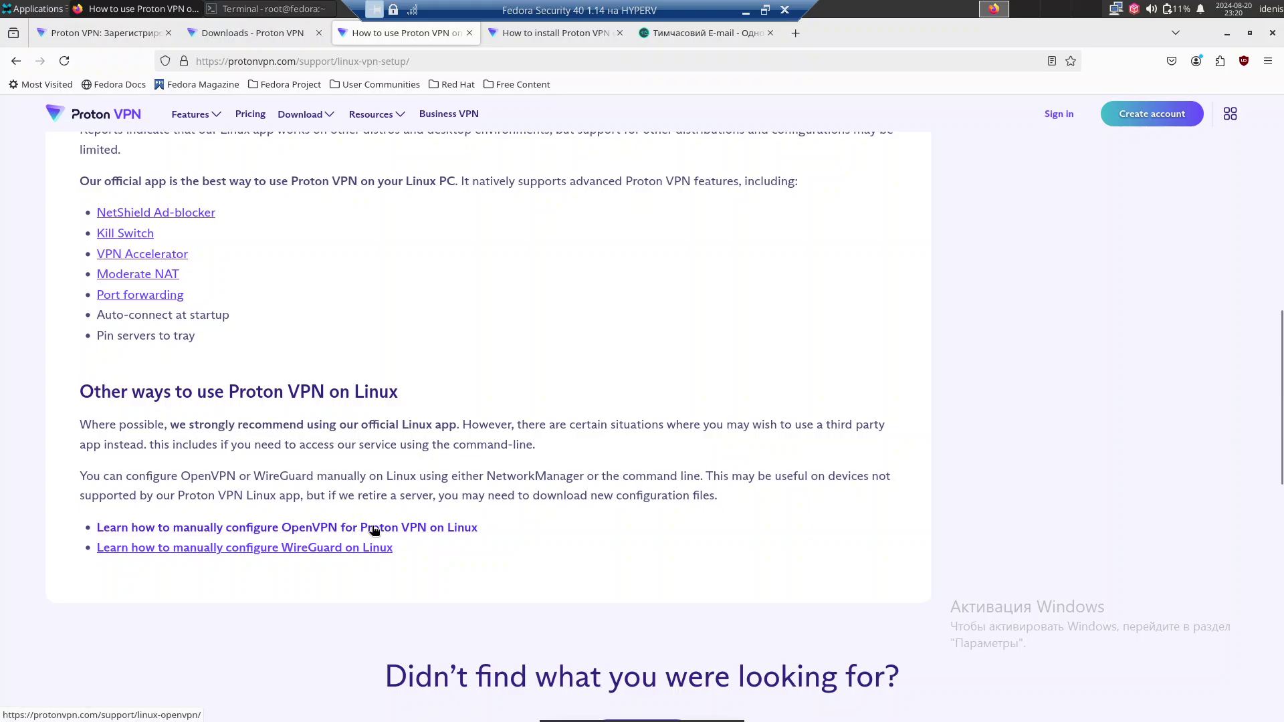
Open 'Learn how to manually configure OpenVPN for Proton VPN on Linux' and read down to the footer.
{"action": "left_click", "coordinate": [431, 527]}
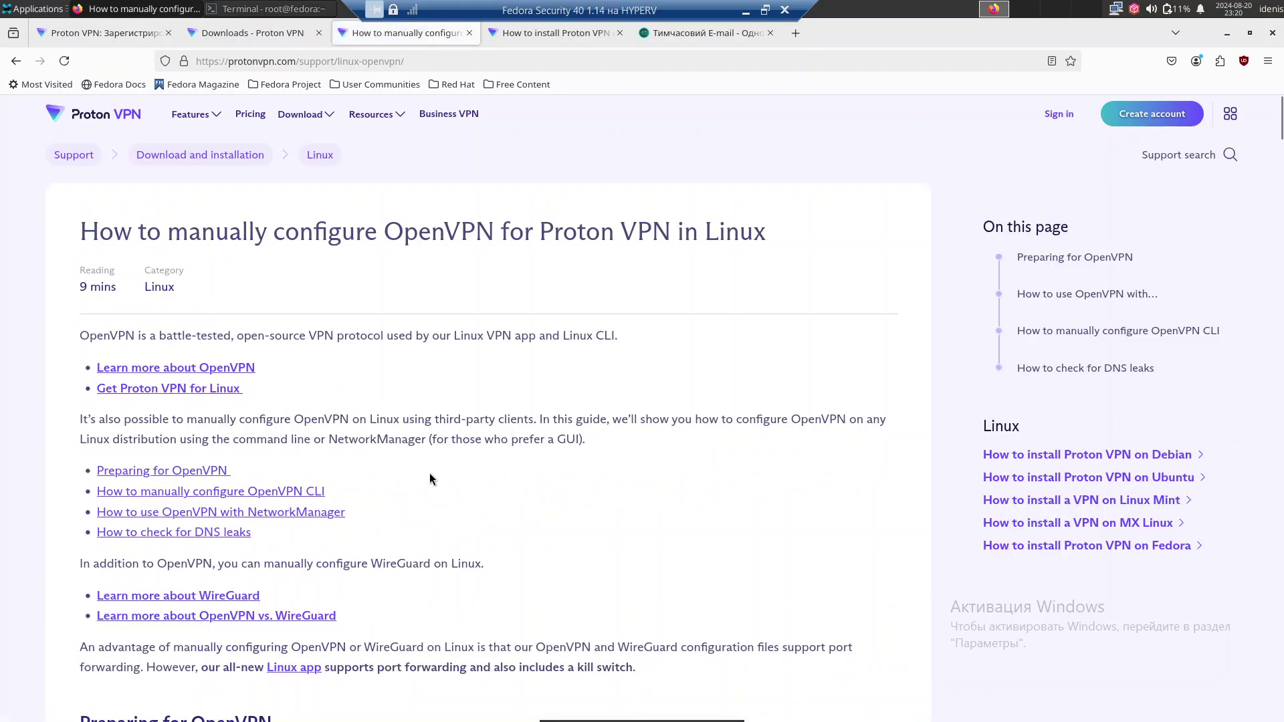
{"action": "scroll", "coordinate": [429, 472], "scroll_direction": "down", "scroll_amount": 9}
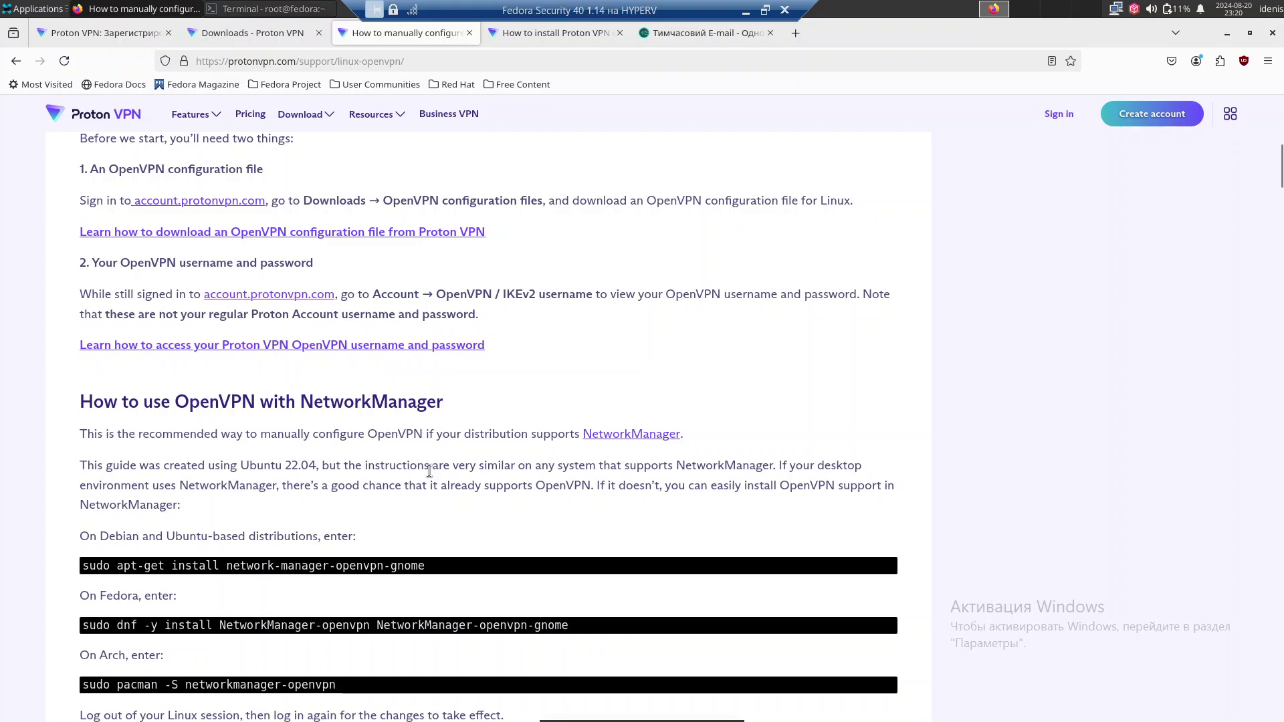
{"action": "scroll", "coordinate": [430, 472], "scroll_direction": "down", "scroll_amount": 2}
{"action": "scroll", "coordinate": [430, 471], "scroll_direction": "down", "scroll_amount": 3}
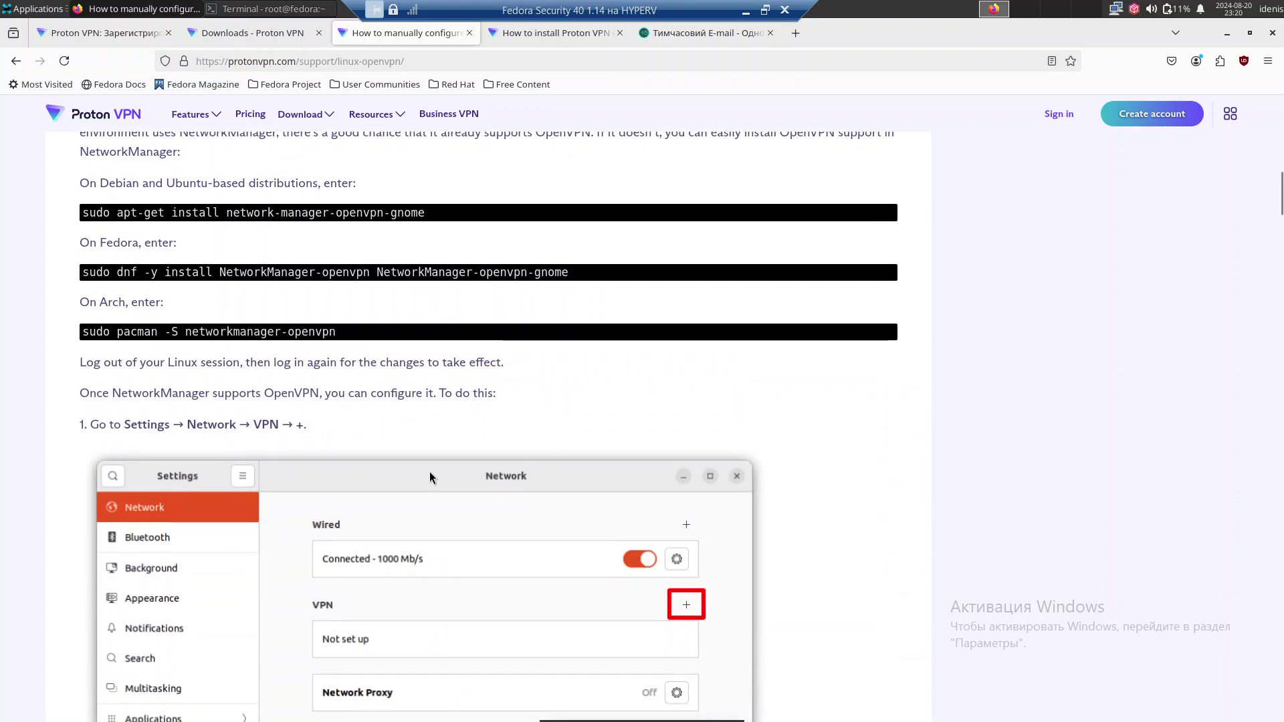
{"action": "scroll", "coordinate": [430, 472], "scroll_direction": "down", "scroll_amount": 9}
{"action": "scroll", "coordinate": [430, 473], "scroll_direction": "down", "scroll_amount": 2}
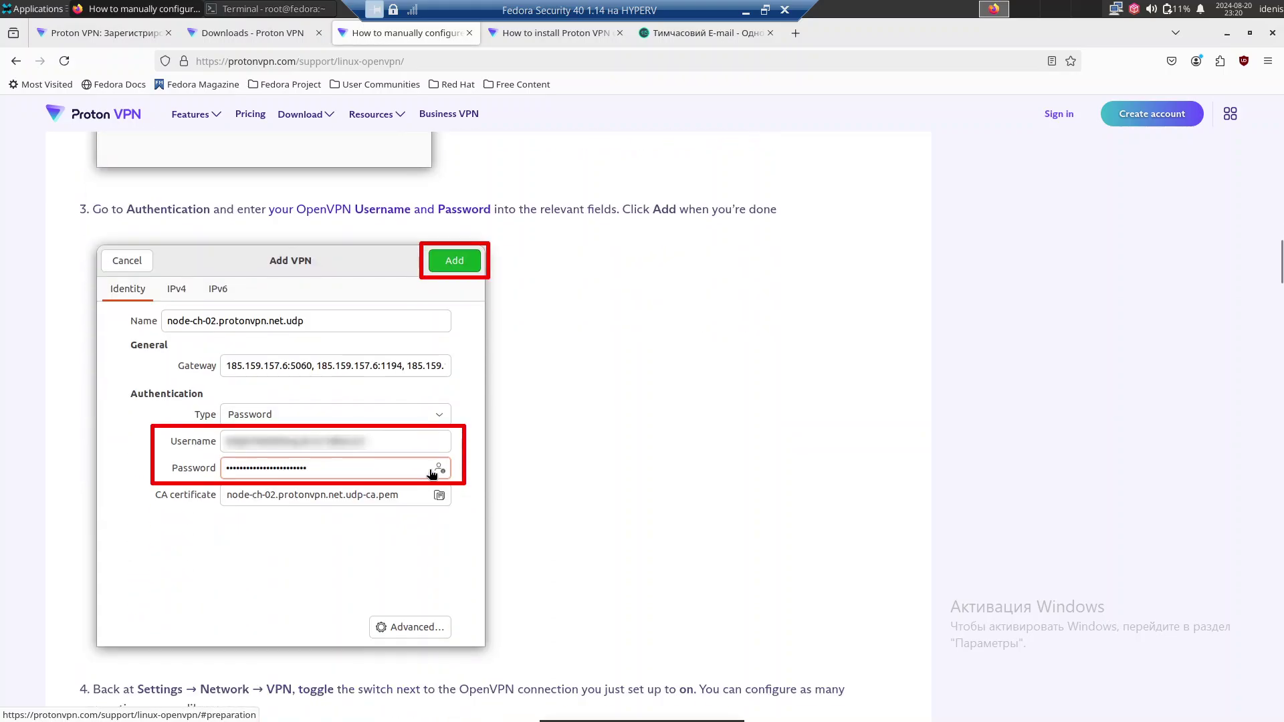
{"action": "scroll", "coordinate": [431, 473], "scroll_direction": "down", "scroll_amount": 8}
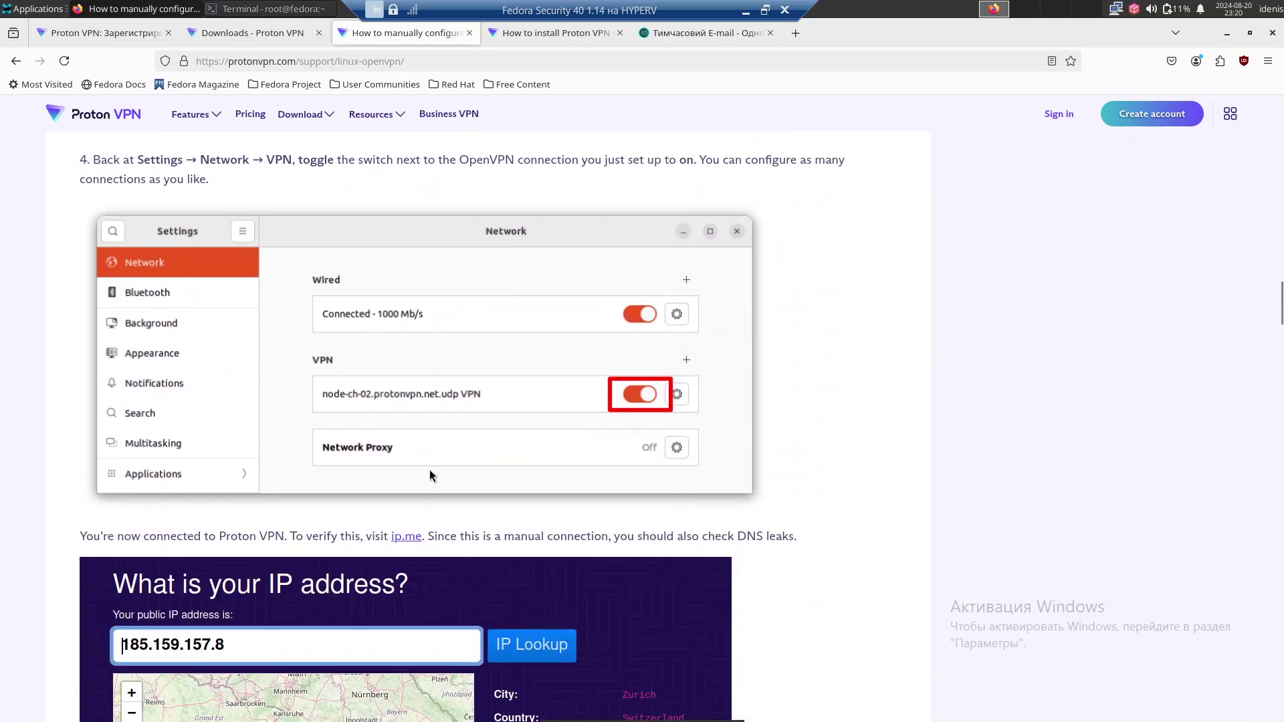
{"action": "scroll", "coordinate": [430, 470], "scroll_direction": "down", "scroll_amount": 4}
{"action": "scroll", "coordinate": [430, 470], "scroll_direction": "down", "scroll_amount": 4}
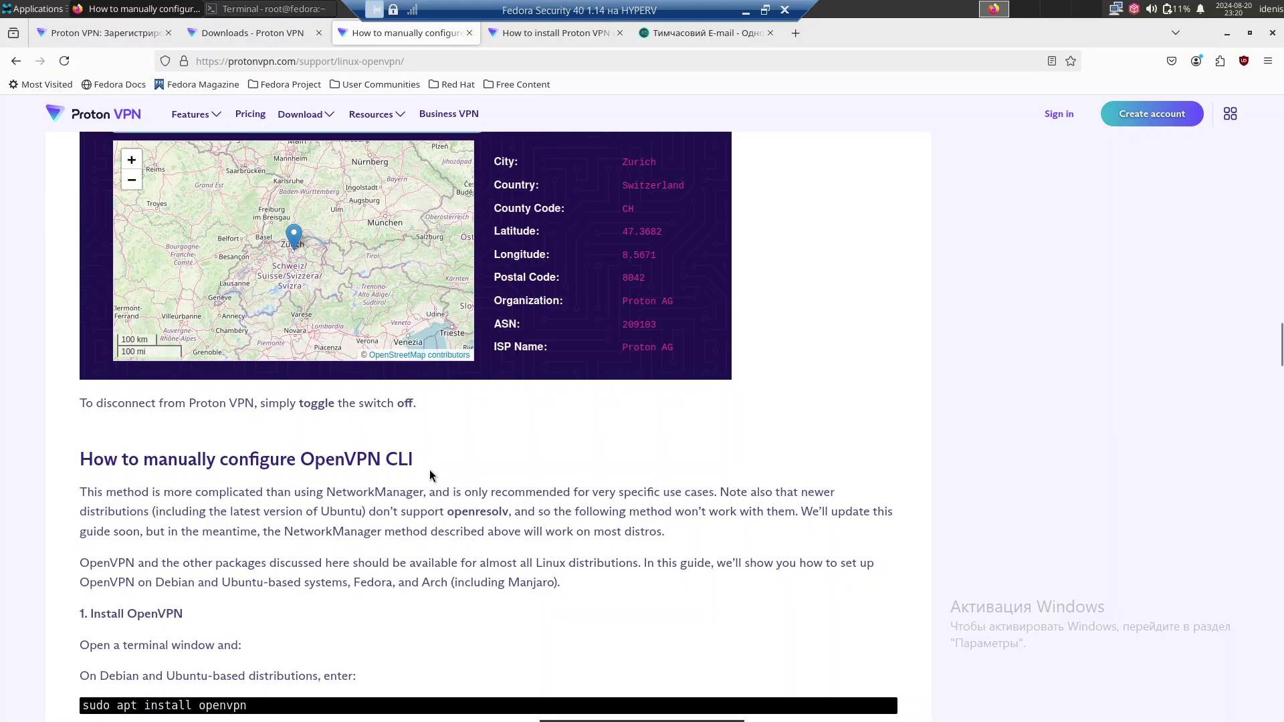
{"action": "scroll", "coordinate": [429, 475], "scroll_direction": "down", "scroll_amount": 18}
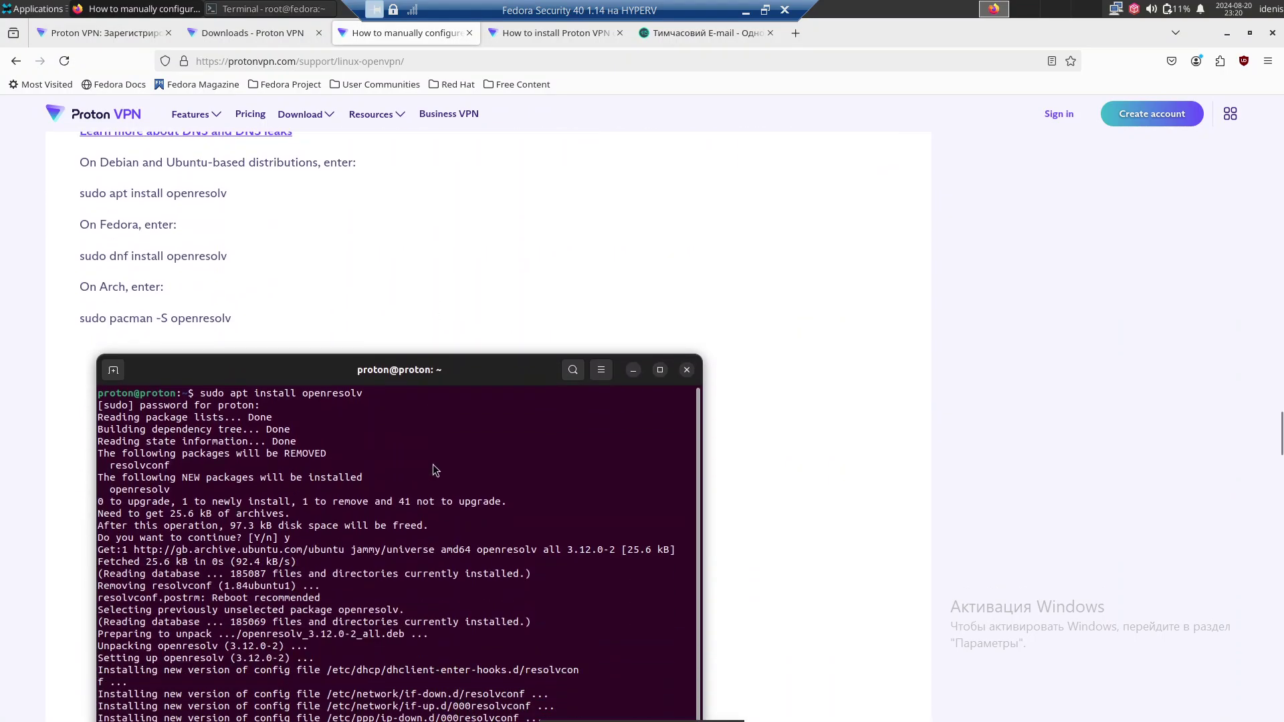
{"action": "scroll", "coordinate": [433, 466], "scroll_direction": "down", "scroll_amount": 10}
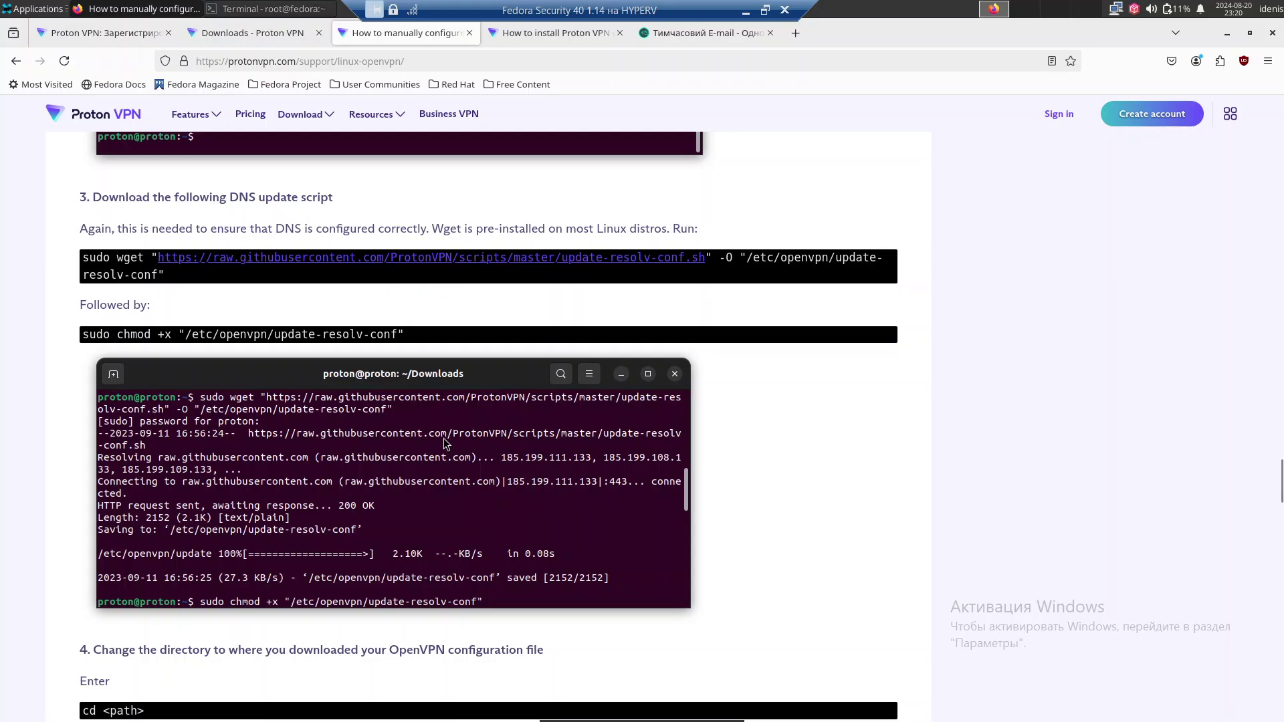
{"action": "scroll", "coordinate": [441, 446], "scroll_direction": "down", "scroll_amount": 20}
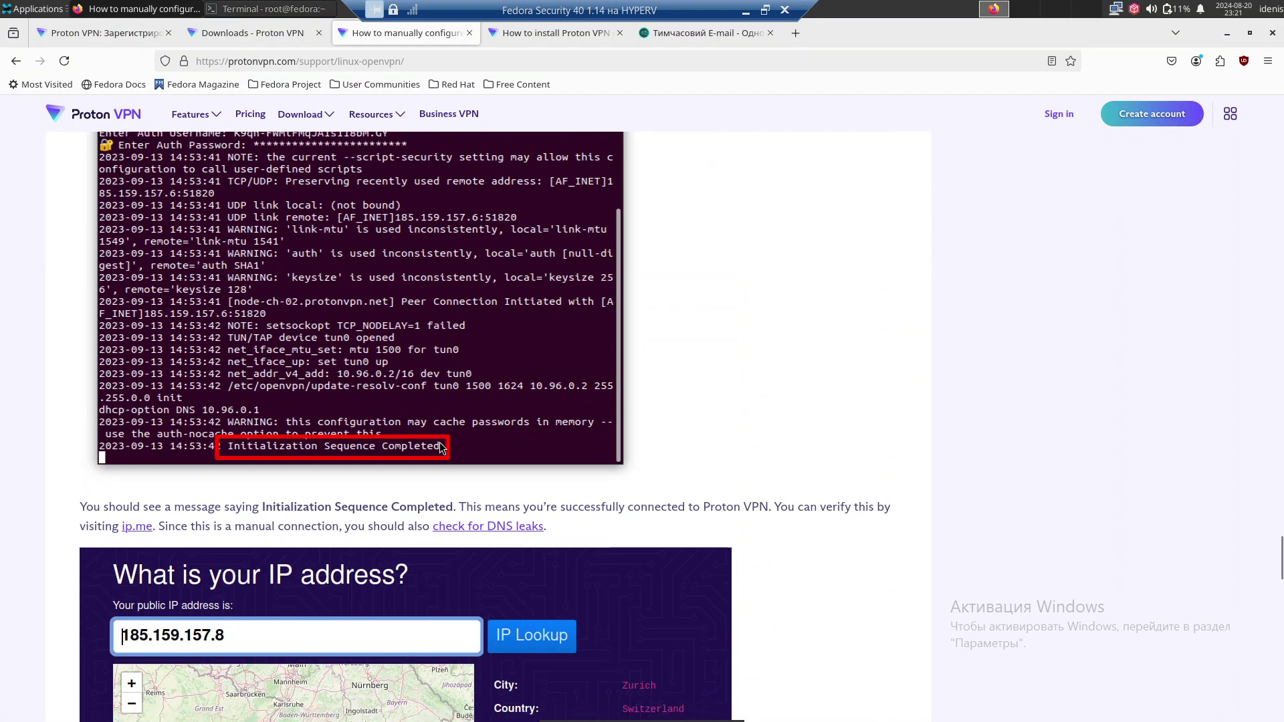
{"action": "scroll", "coordinate": [439, 443], "scroll_direction": "down", "scroll_amount": 19}
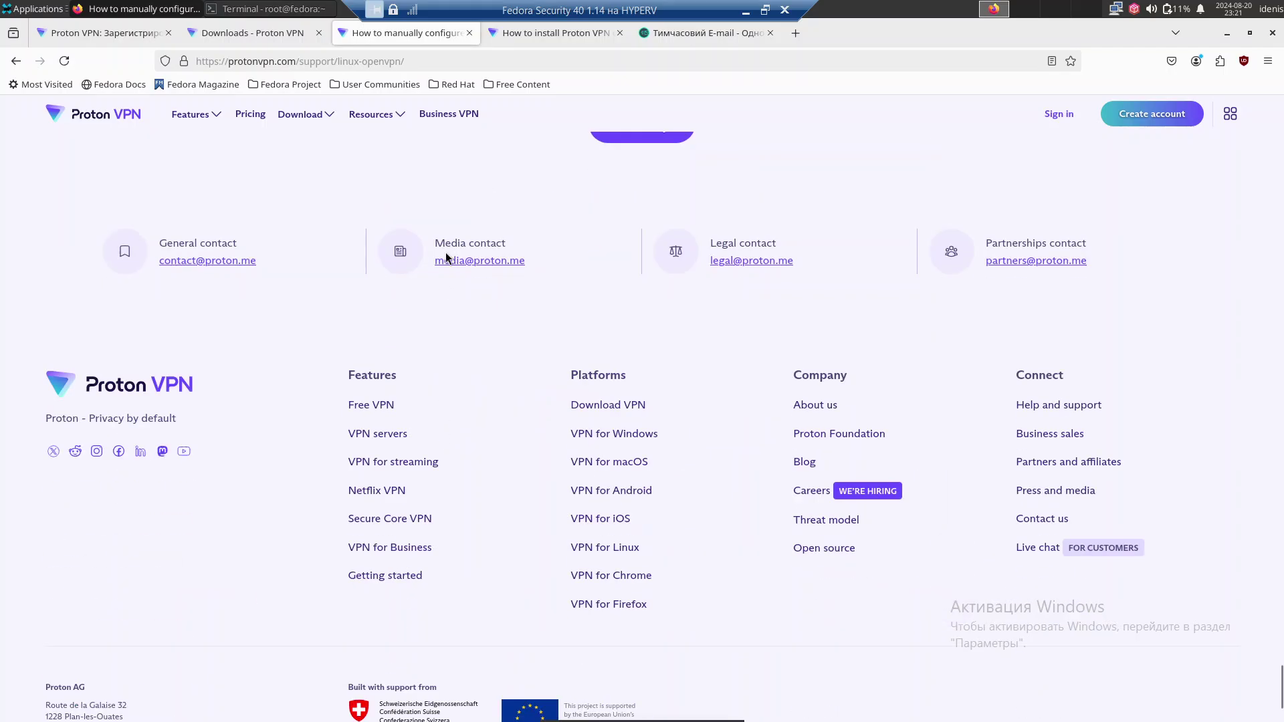
Switch to the 'How to install Proton VPN' Fedora guide and scroll through it.
{"action": "left_click", "coordinate": [572, 36]}
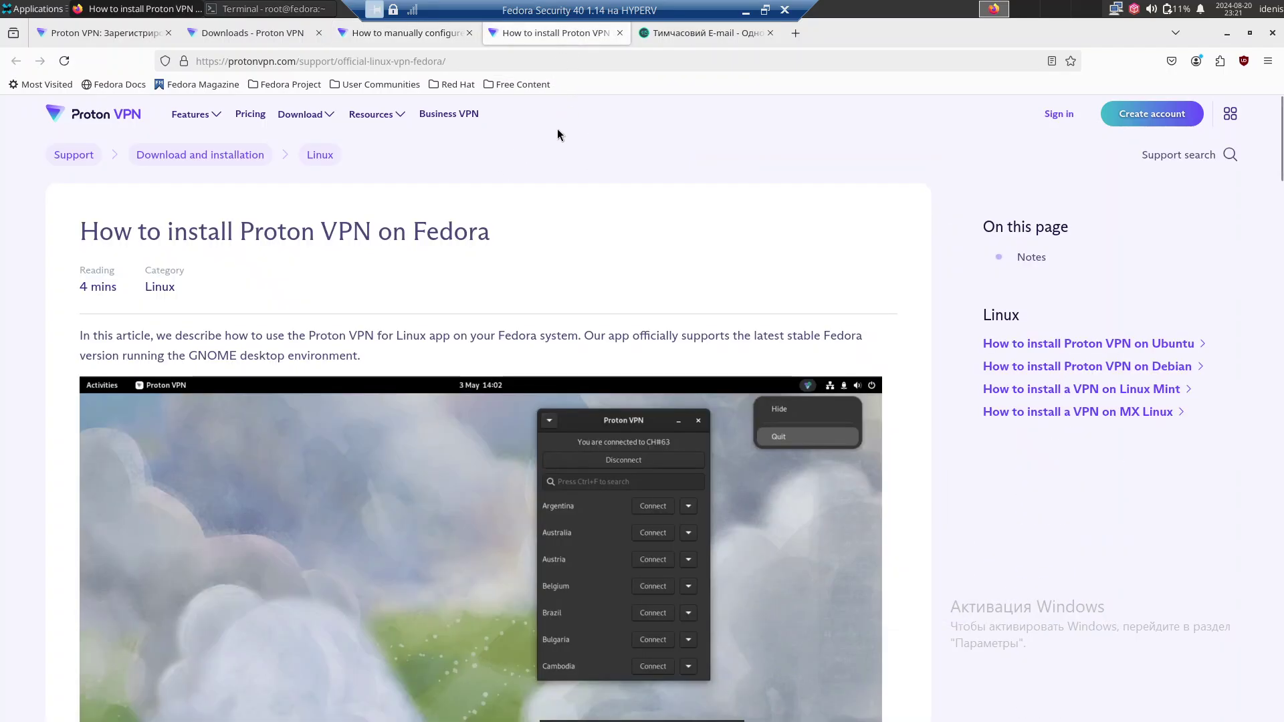
{"action": "scroll", "coordinate": [560, 180], "scroll_direction": "down", "scroll_amount": 5}
{"action": "scroll", "coordinate": [559, 177], "scroll_direction": "up", "scroll_amount": 4}
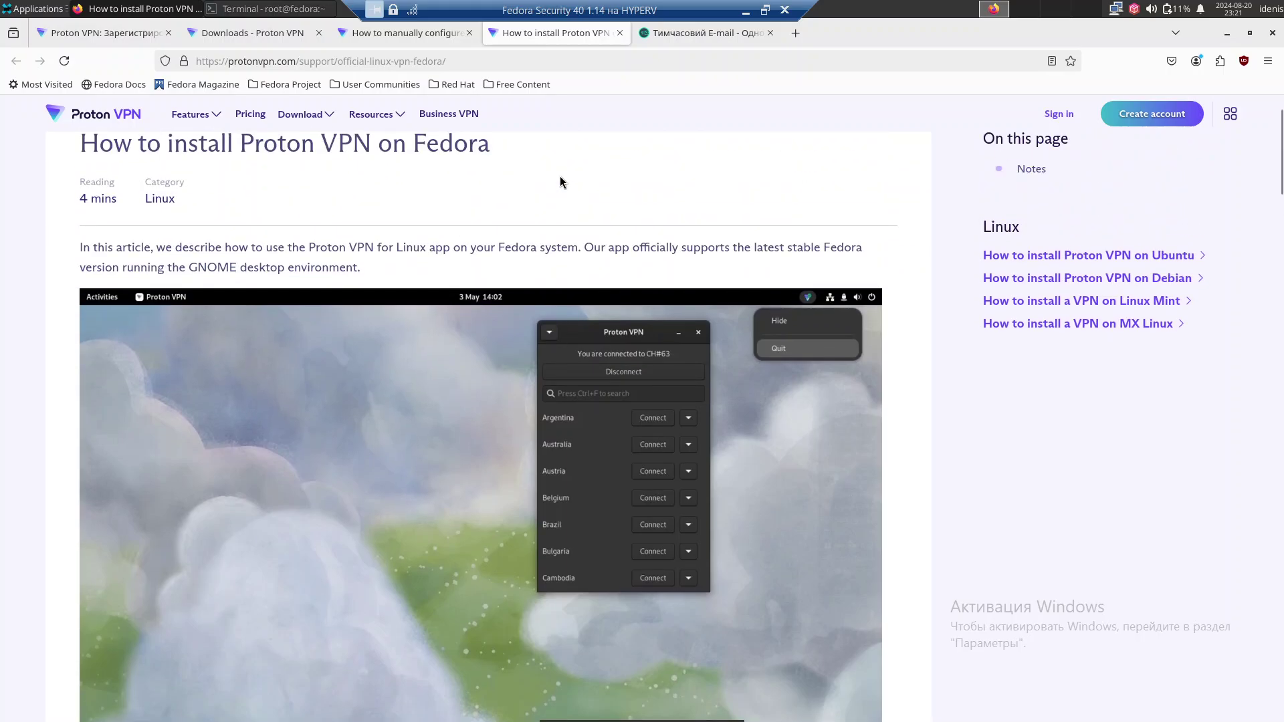
{"action": "scroll", "coordinate": [560, 176], "scroll_direction": "down", "scroll_amount": 11}
{"action": "scroll", "coordinate": [560, 175], "scroll_direction": "up", "scroll_amount": 2}
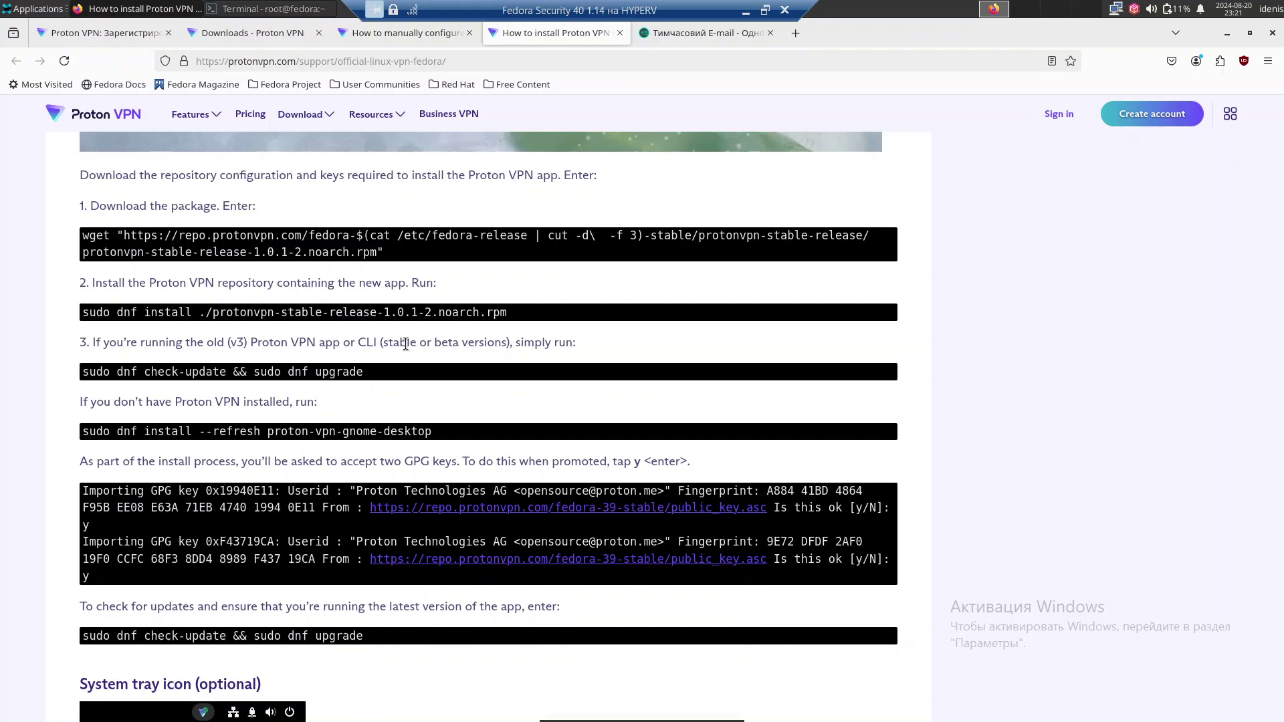
{"action": "scroll", "coordinate": [406, 344], "scroll_direction": "down", "scroll_amount": 17}
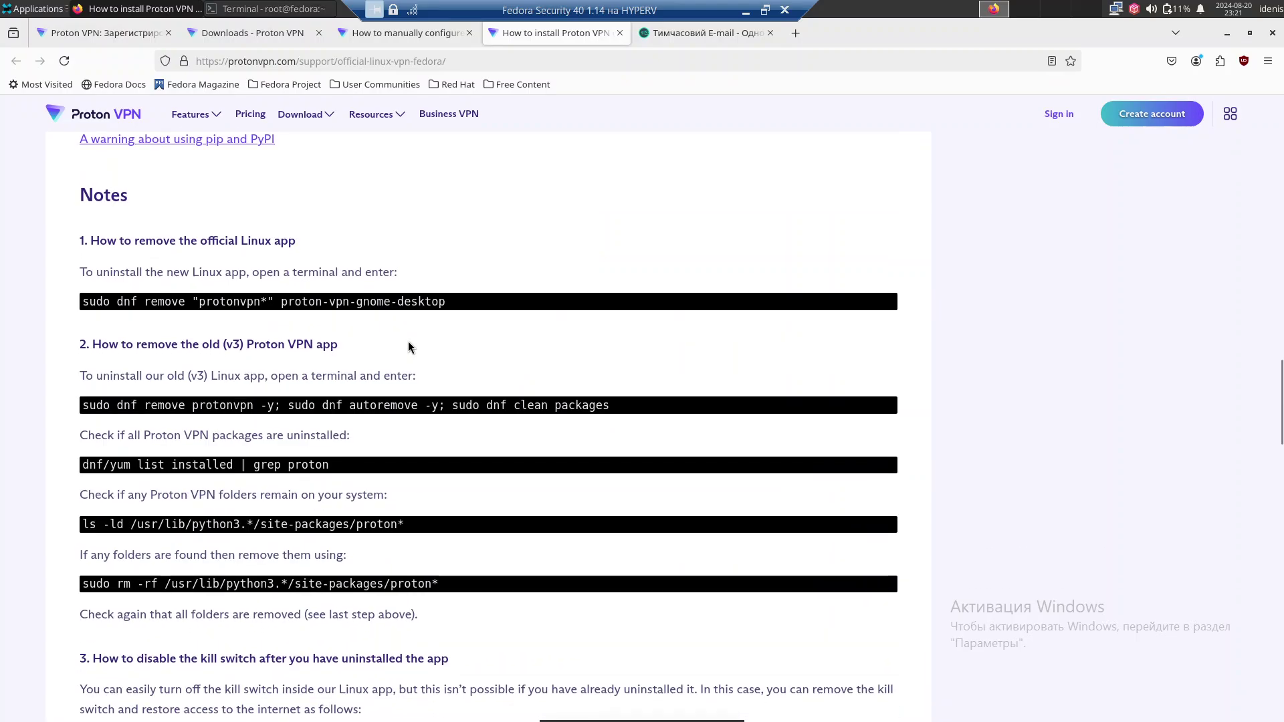
{"action": "scroll", "coordinate": [410, 342], "scroll_direction": "down", "scroll_amount": 20}
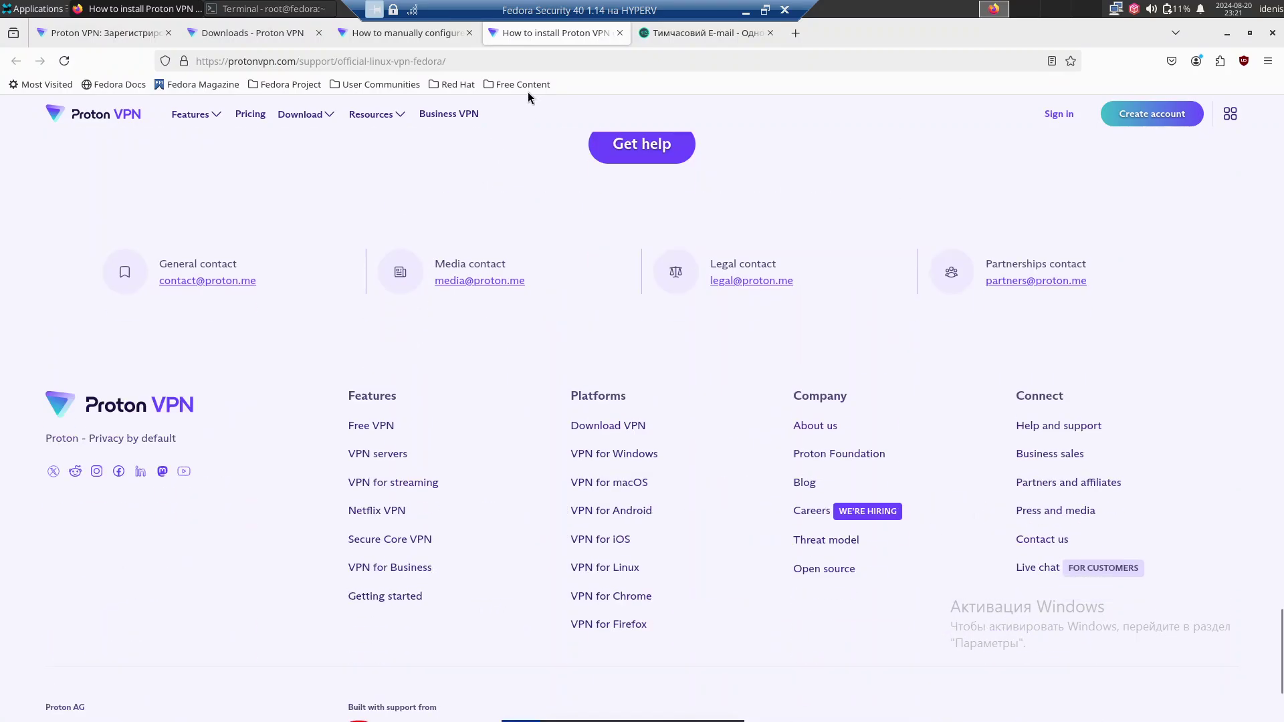
Go back to the 'Downloads - Proton VPN' account page.
{"action": "left_click", "coordinate": [656, 34]}
{"action": "left_click", "coordinate": [391, 36]}
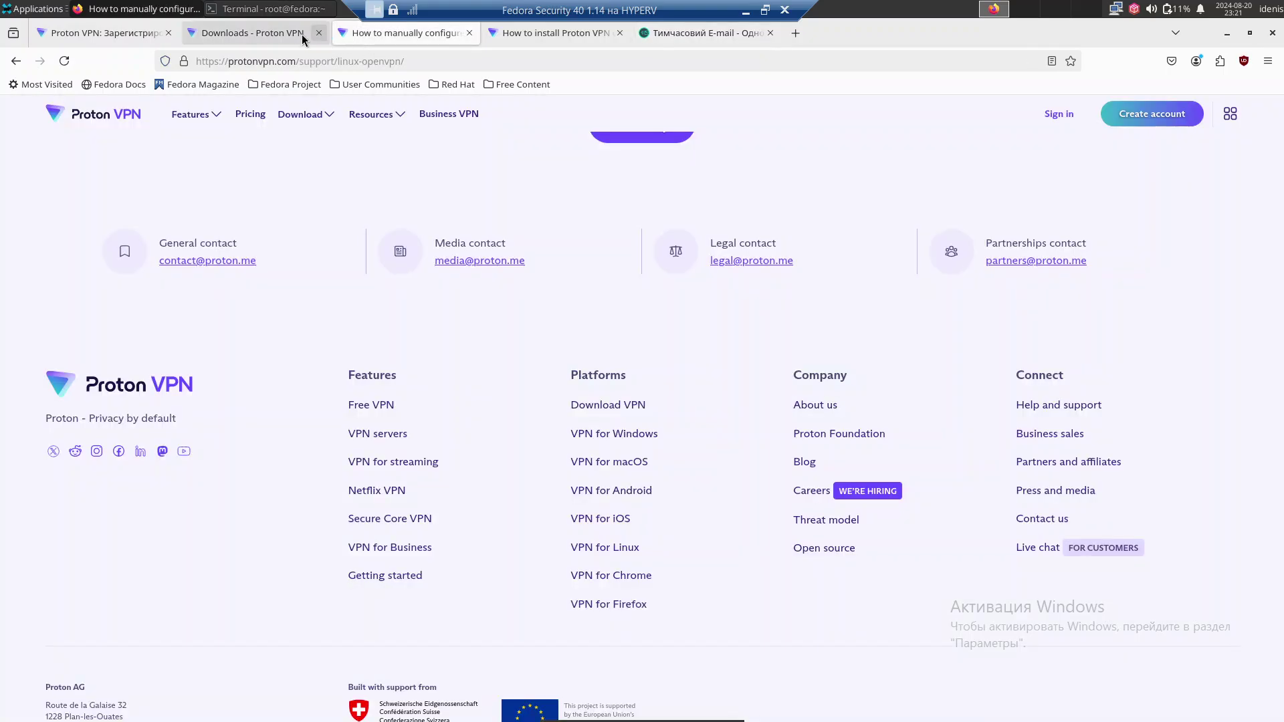
{"action": "left_click", "coordinate": [281, 33]}
Scroll through the free Japan, Netherlands and US configs and WireGuard section, then back to the clients.
{"action": "scroll", "coordinate": [646, 389], "scroll_direction": "down", "scroll_amount": 3}
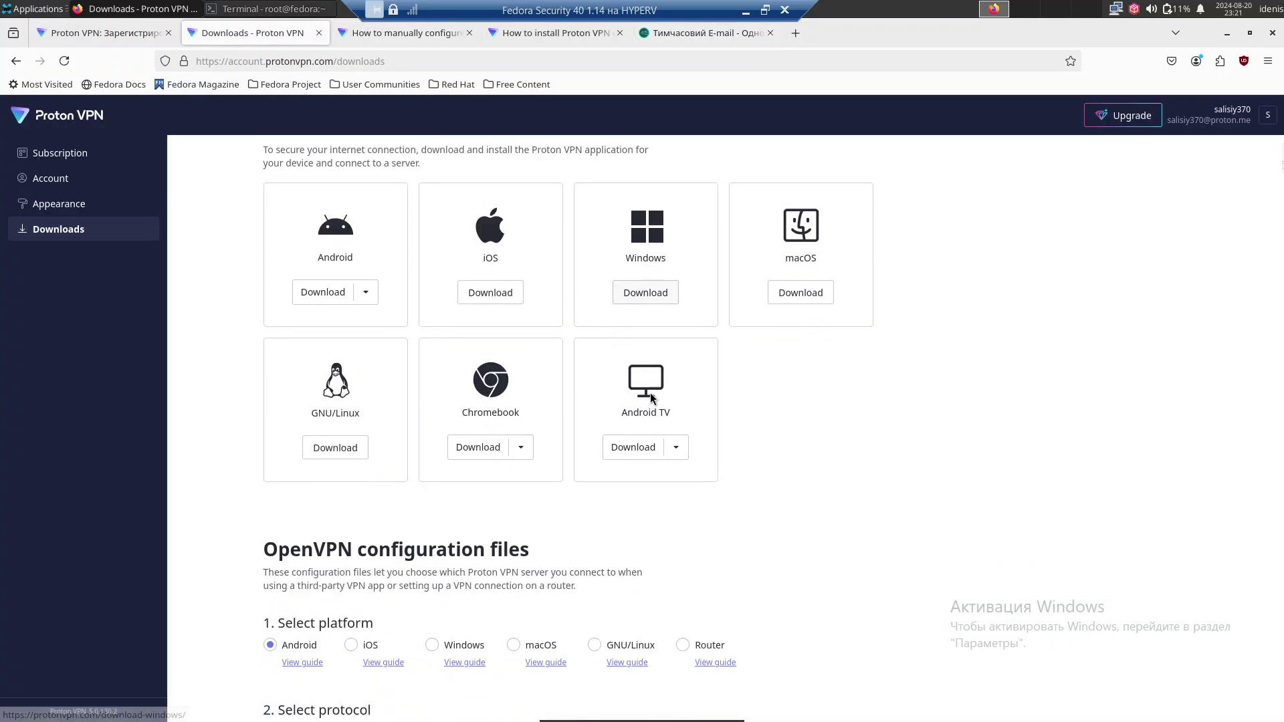
{"action": "scroll", "coordinate": [584, 407], "scroll_direction": "up", "scroll_amount": 2}
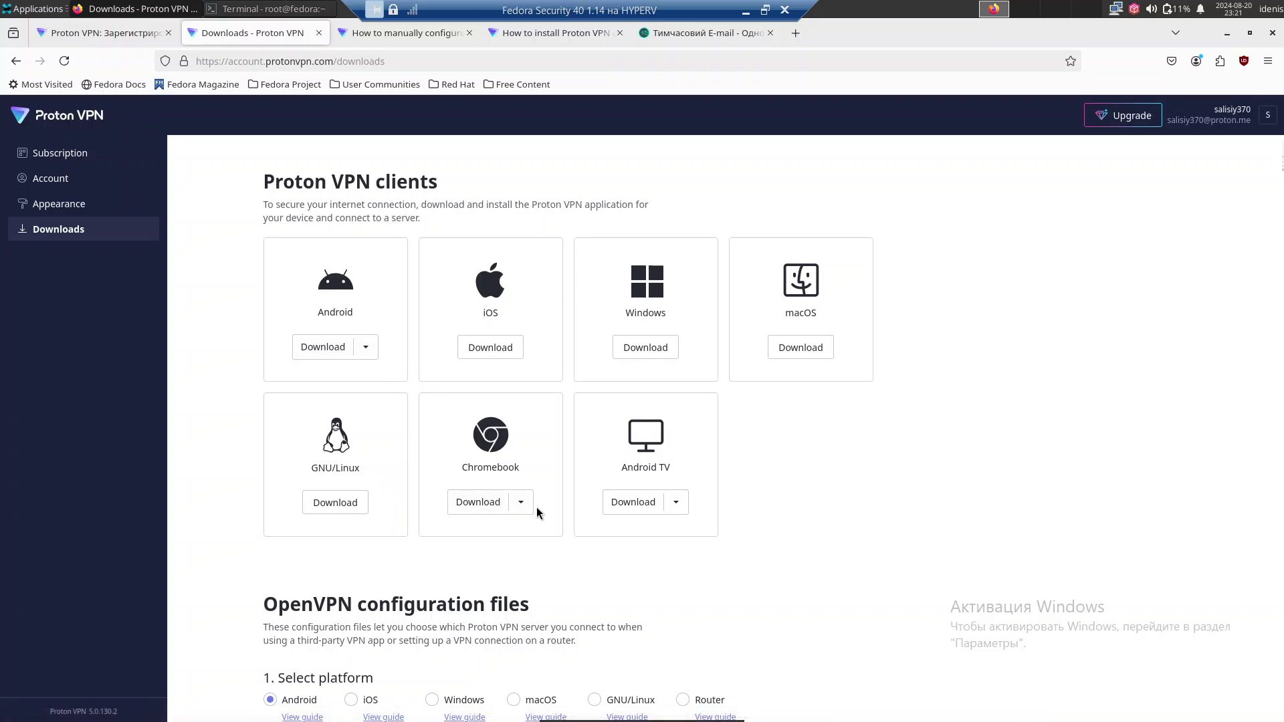
{"action": "scroll", "coordinate": [537, 513], "scroll_direction": "down", "scroll_amount": 6}
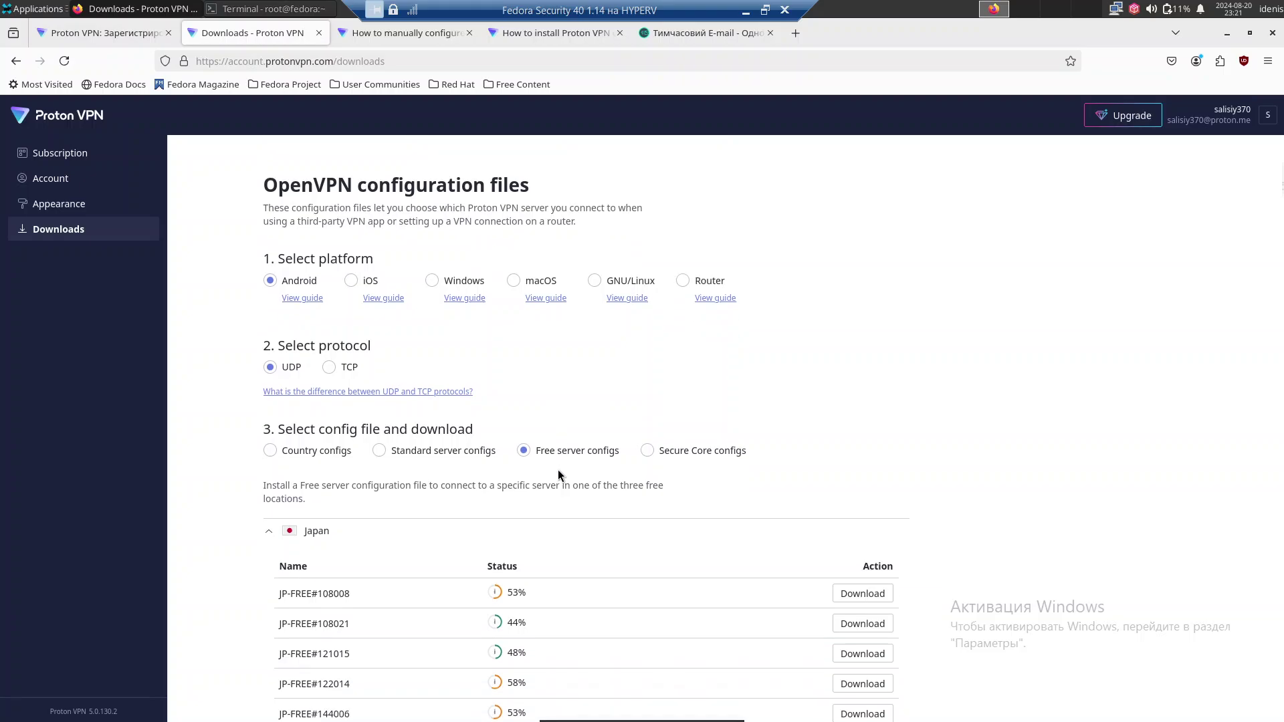
{"action": "scroll", "coordinate": [558, 470], "scroll_direction": "down", "scroll_amount": 20}
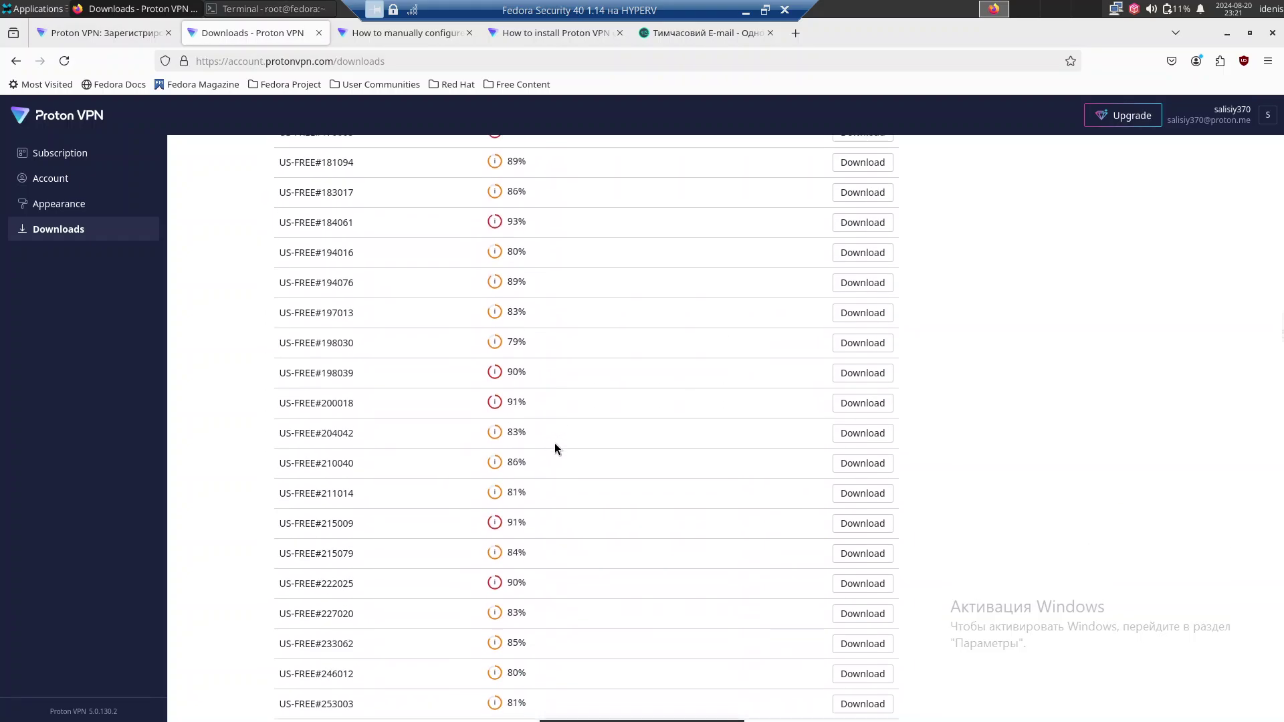
{"action": "scroll", "coordinate": [555, 443], "scroll_direction": "down", "scroll_amount": 20}
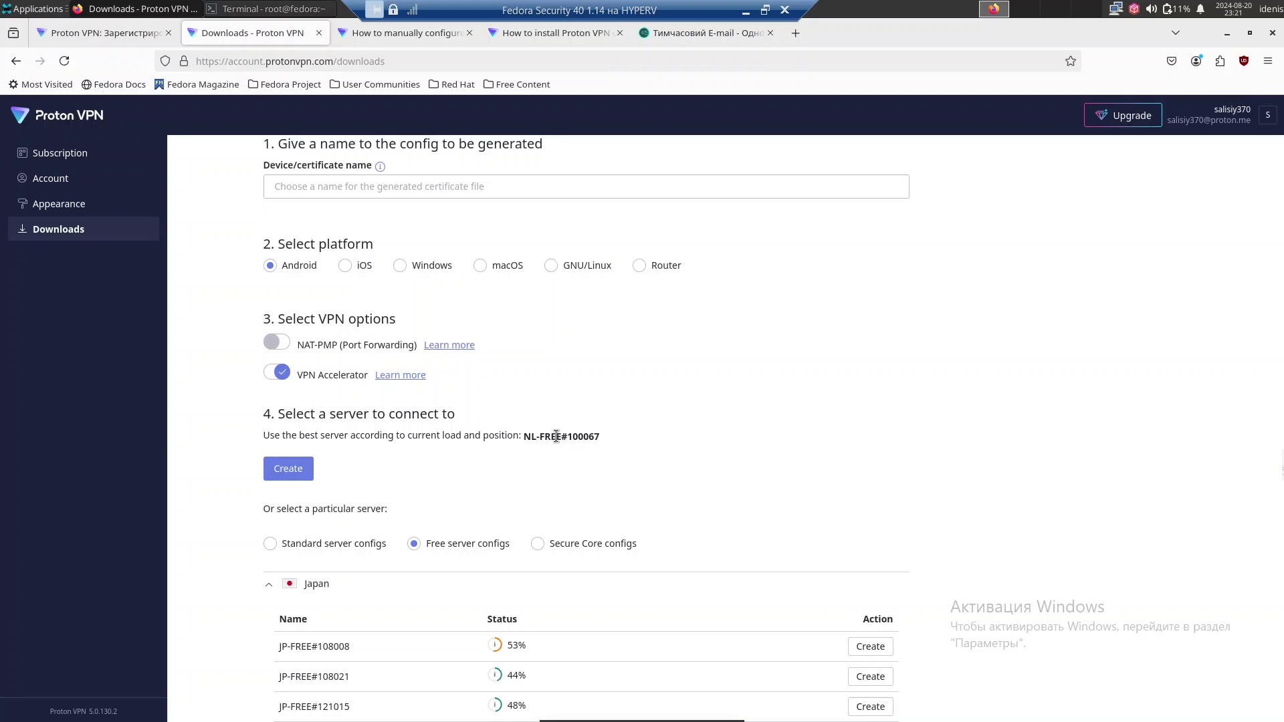
{"action": "scroll", "coordinate": [557, 436], "scroll_direction": "down", "scroll_amount": 10}
{"action": "scroll", "coordinate": [557, 434], "scroll_direction": "up", "scroll_amount": 7}
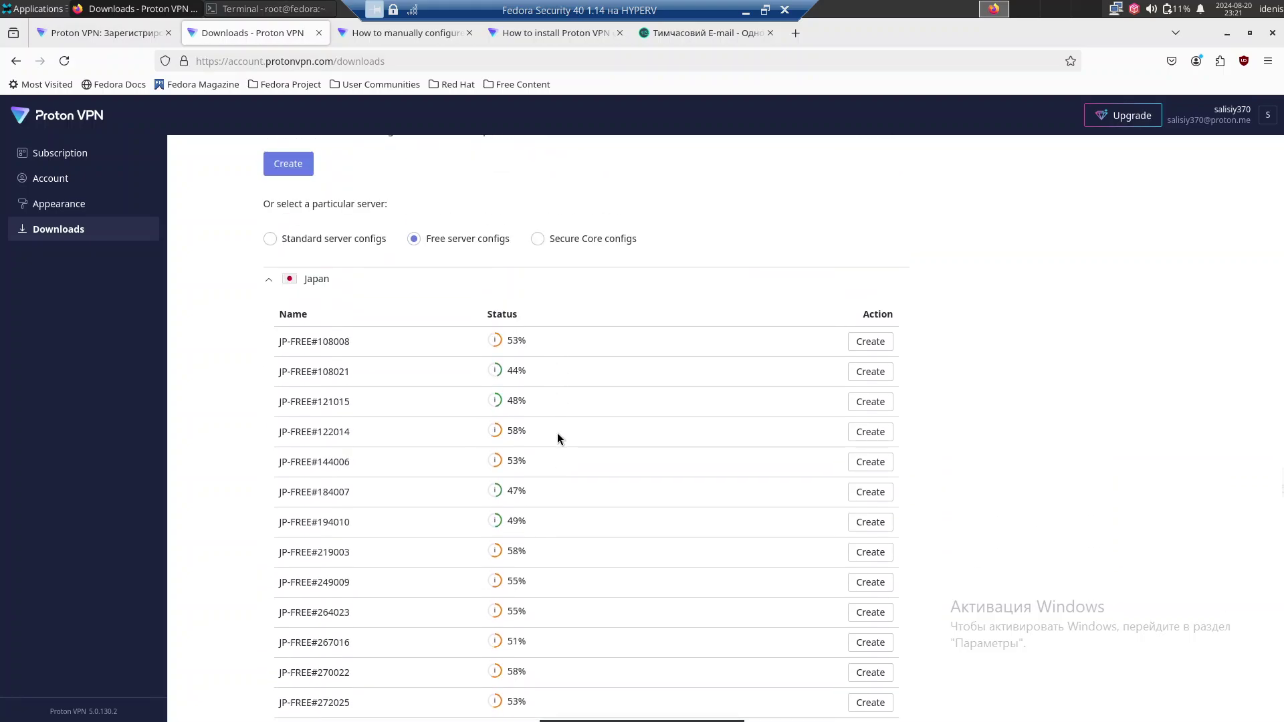
{"action": "scroll", "coordinate": [558, 439], "scroll_direction": "down", "scroll_amount": 20}
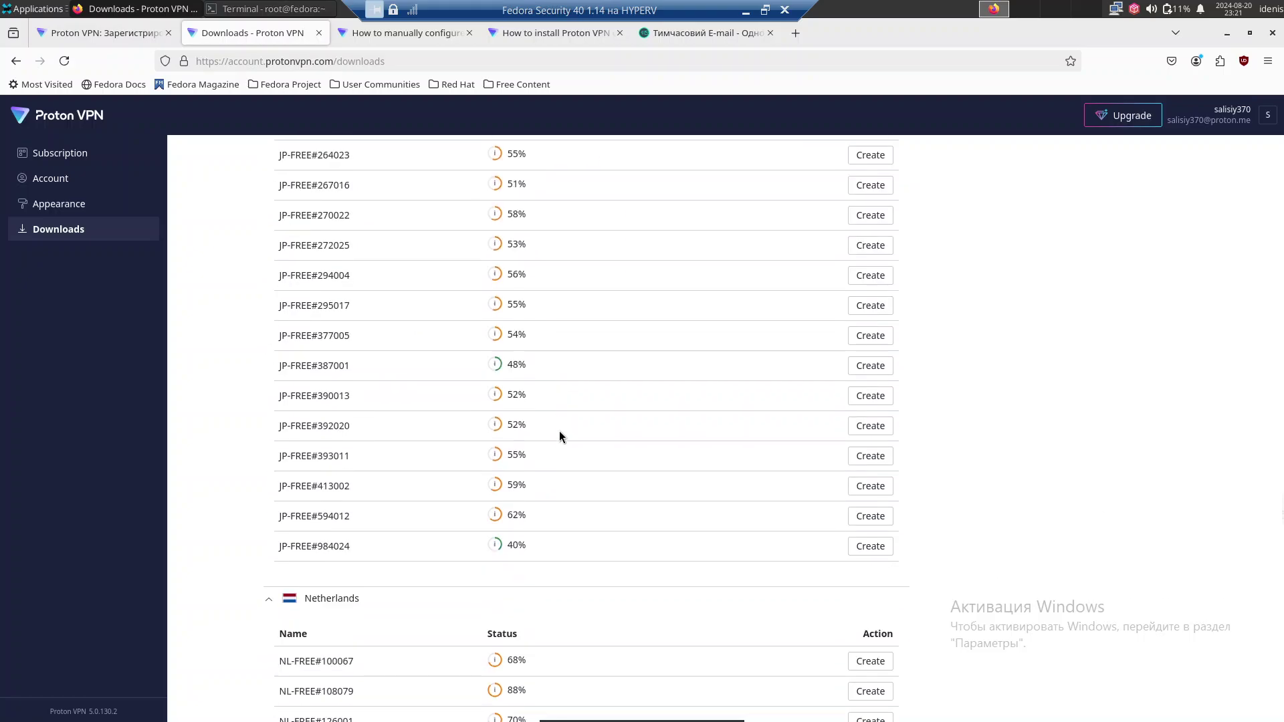
{"action": "scroll", "coordinate": [668, 444], "scroll_direction": "down", "scroll_amount": 7}
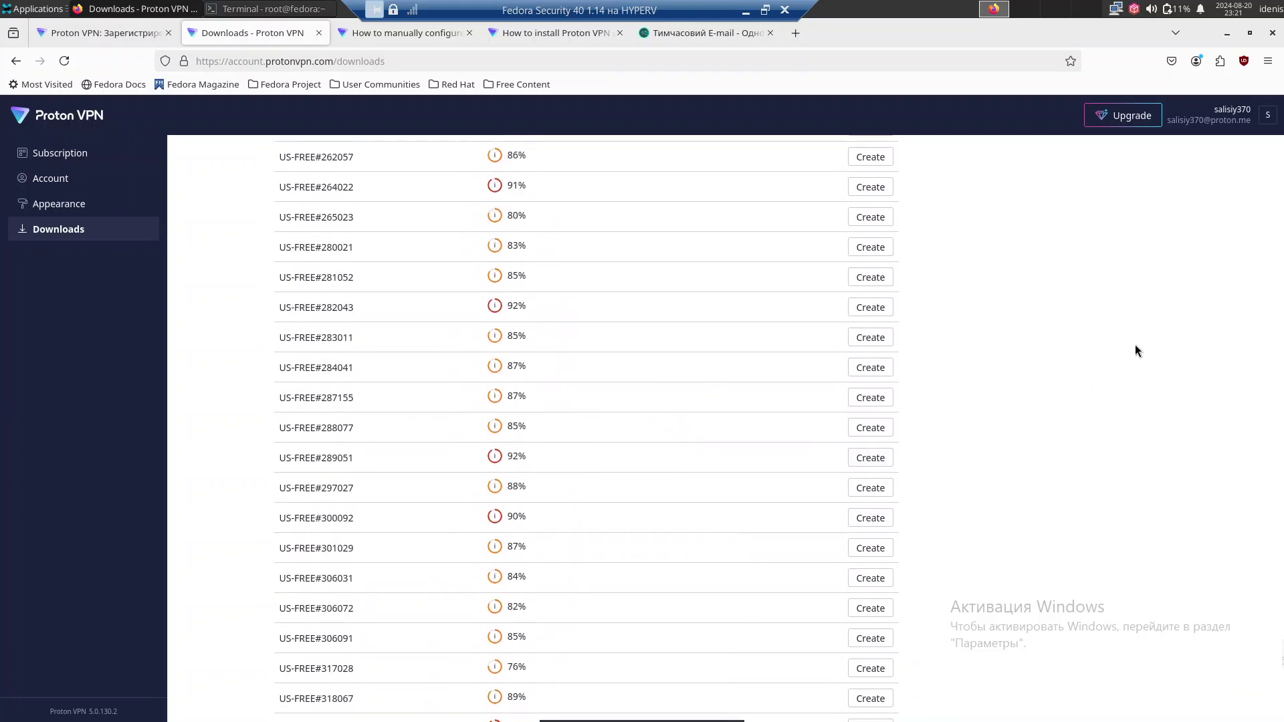
{"action": "scroll", "coordinate": [1178, 318], "scroll_direction": "down", "scroll_amount": 2}
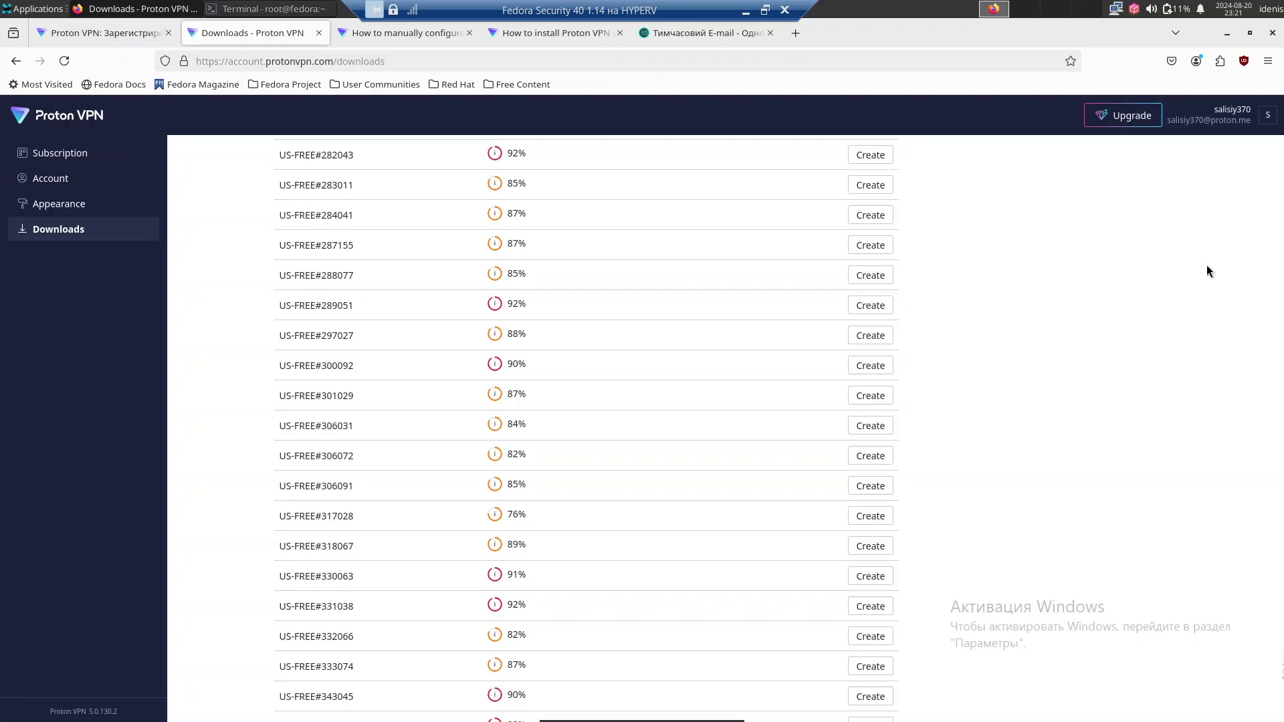
{"action": "scroll", "coordinate": [1259, 563], "scroll_direction": "down", "scroll_amount": 6}
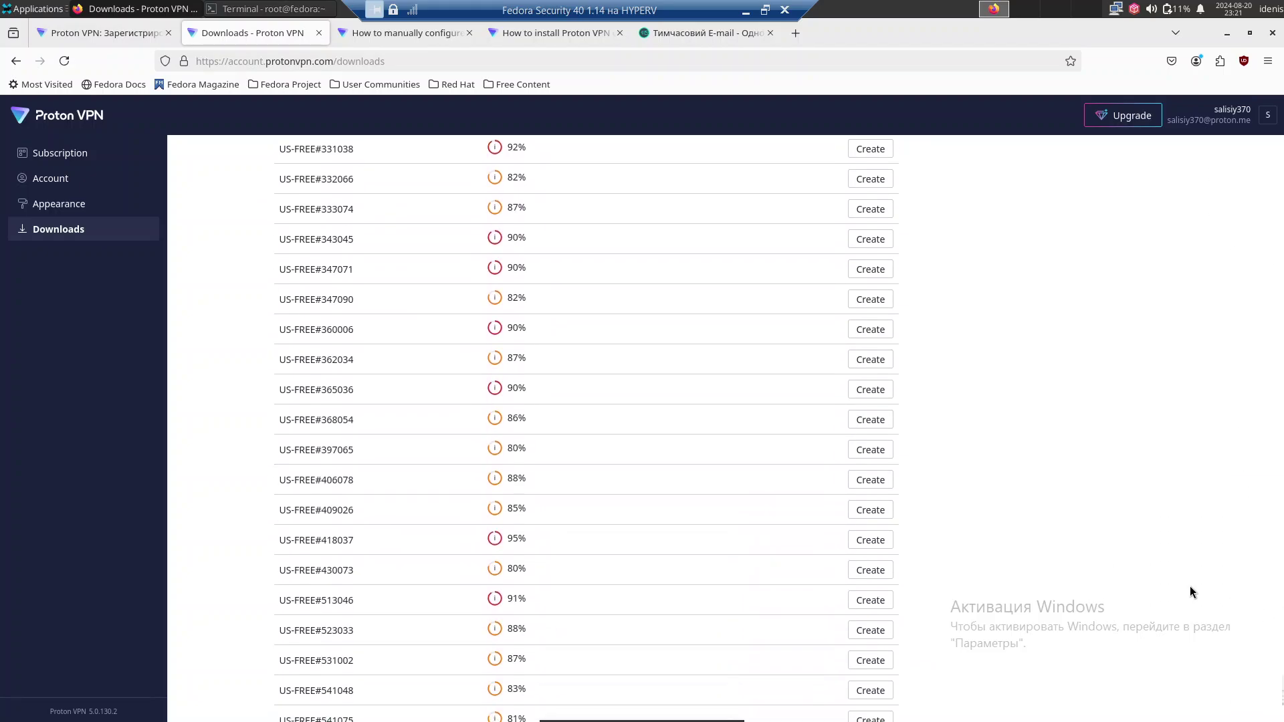
{"action": "scroll", "coordinate": [1065, 513], "scroll_direction": "down", "scroll_amount": 4}
{"action": "scroll", "coordinate": [943, 468], "scroll_direction": "up", "scroll_amount": 20}
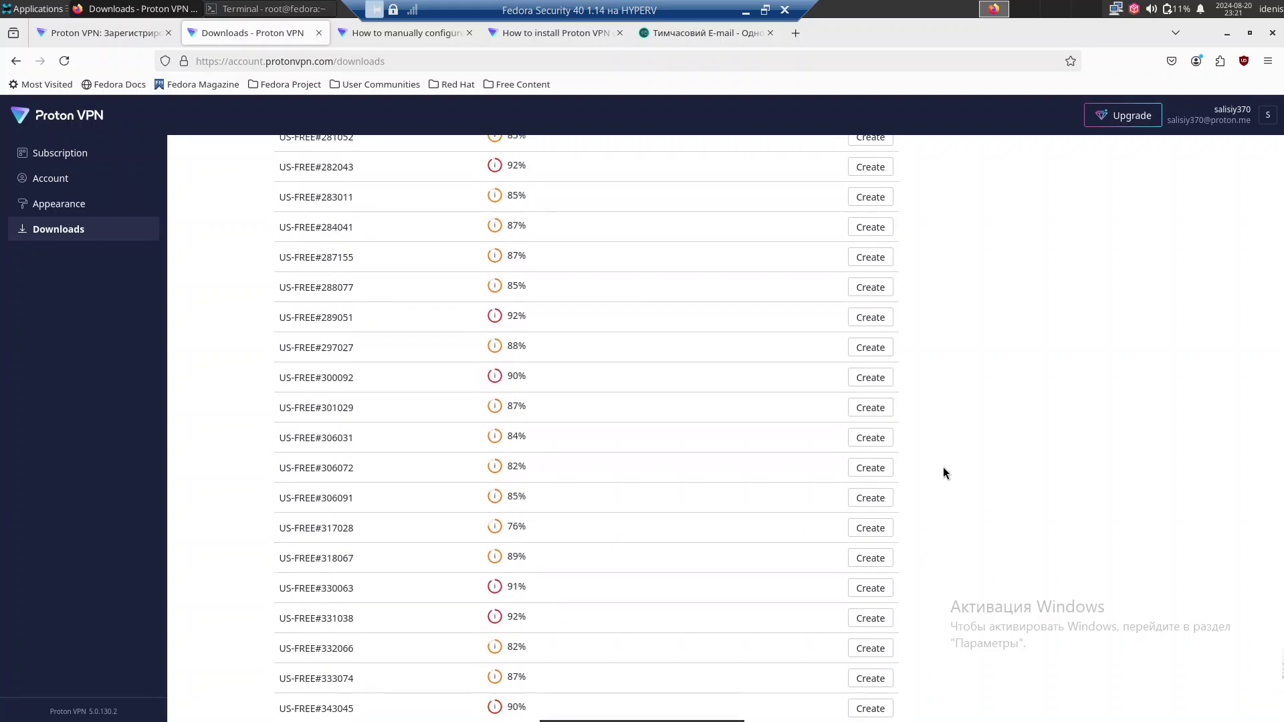
{"action": "scroll", "coordinate": [941, 459], "scroll_direction": "down", "scroll_amount": 15}
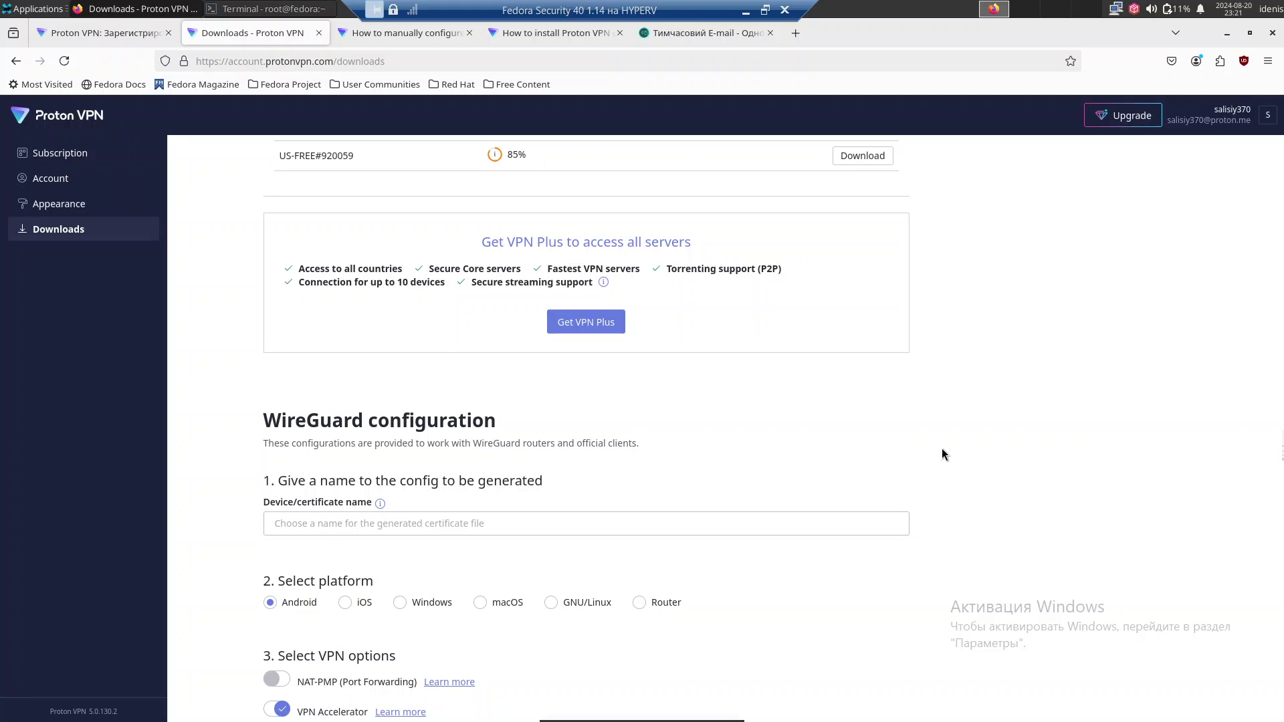
{"action": "scroll", "coordinate": [942, 450], "scroll_direction": "down", "scroll_amount": 3}
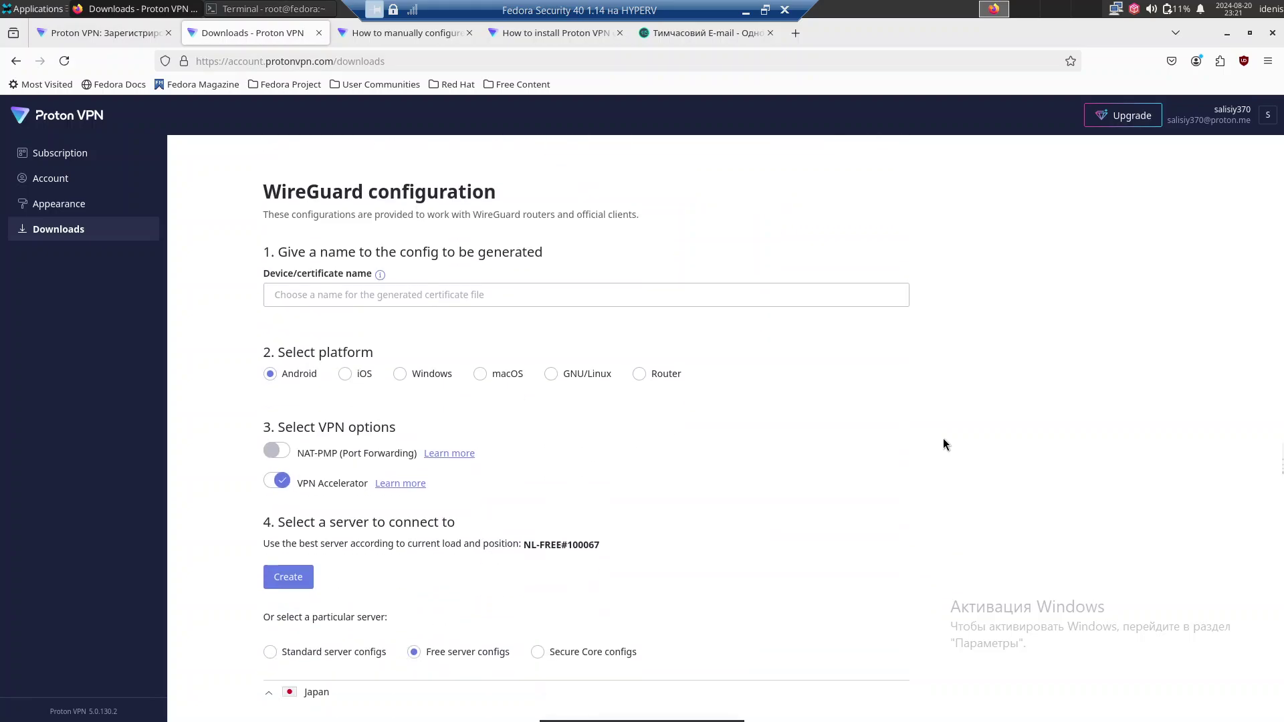
{"action": "scroll", "coordinate": [943, 440], "scroll_direction": "up", "scroll_amount": 13}
{"action": "scroll", "coordinate": [943, 438], "scroll_direction": "down", "scroll_amount": 9}
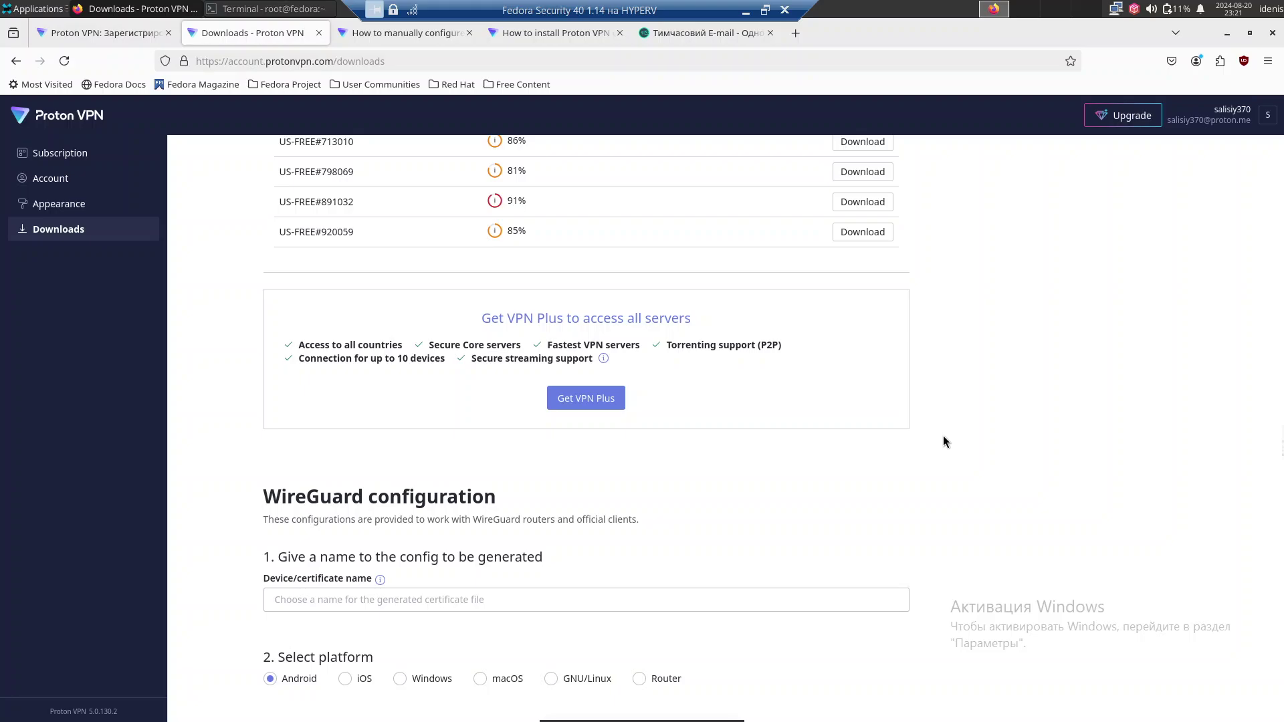
{"action": "scroll", "coordinate": [943, 439], "scroll_direction": "up", "scroll_amount": 20}
{"action": "scroll", "coordinate": [944, 438], "scroll_direction": "up", "scroll_amount": 20}
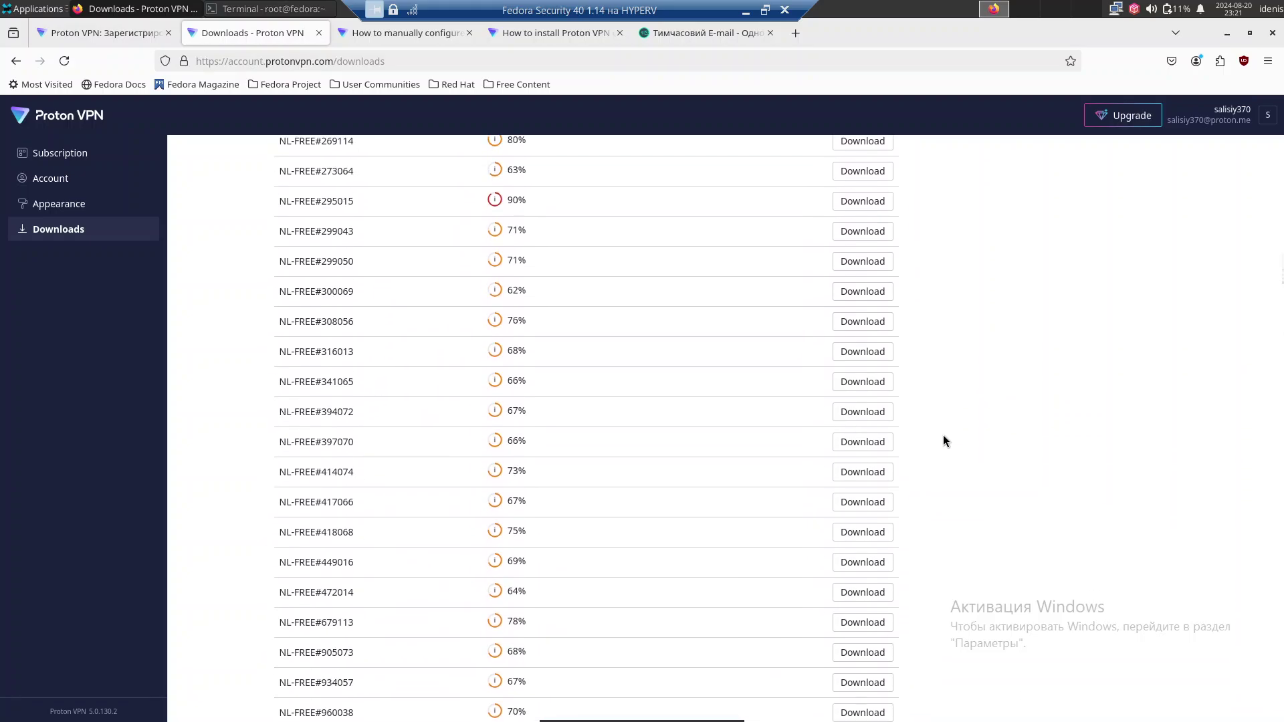
{"action": "scroll", "coordinate": [943, 440], "scroll_direction": "down", "scroll_amount": 2}
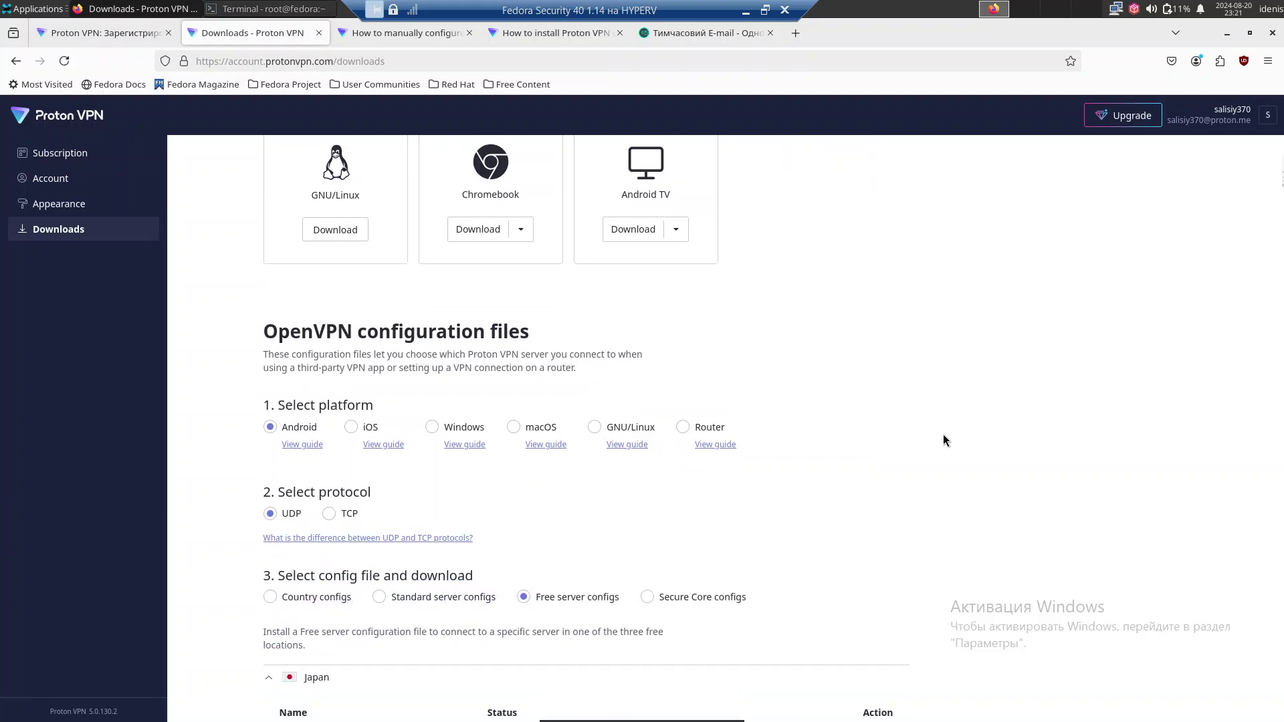
{"action": "scroll", "coordinate": [944, 439], "scroll_direction": "up", "scroll_amount": 5}
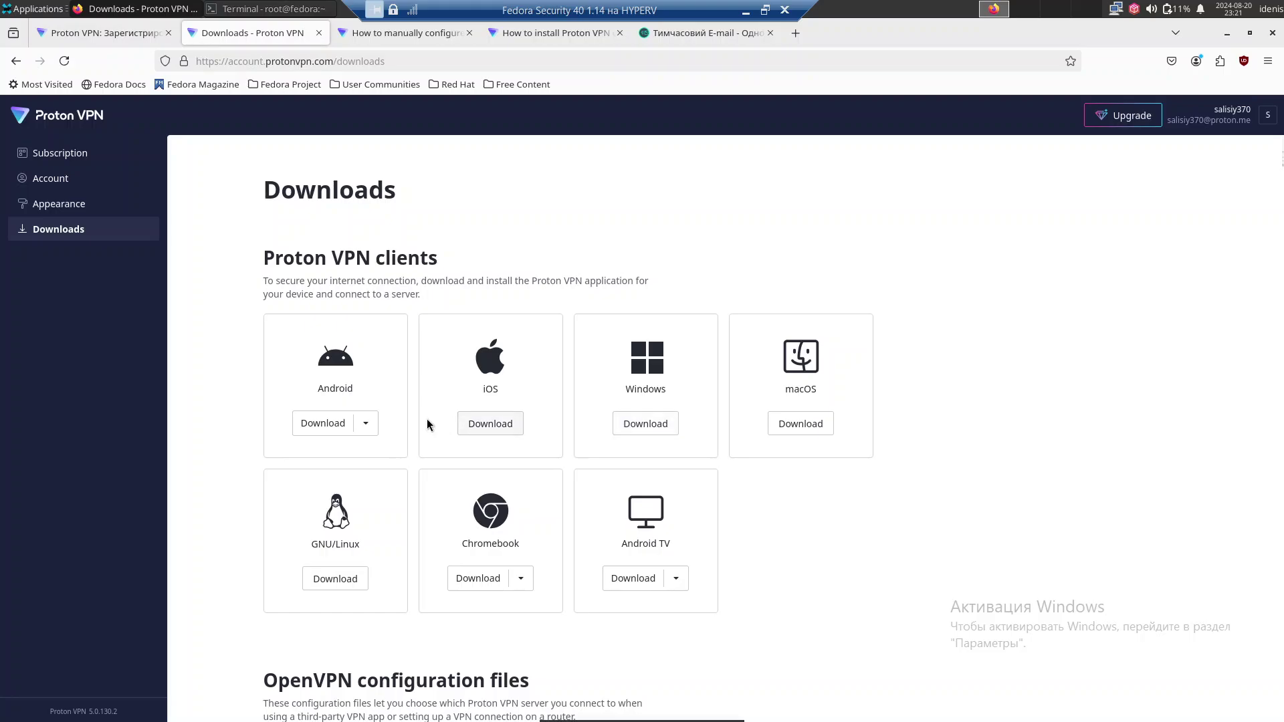
Open the GNU/Linux download page, check the plans, then open the Linux setup article's distro guides.
{"action": "left_click", "coordinate": [335, 578]}
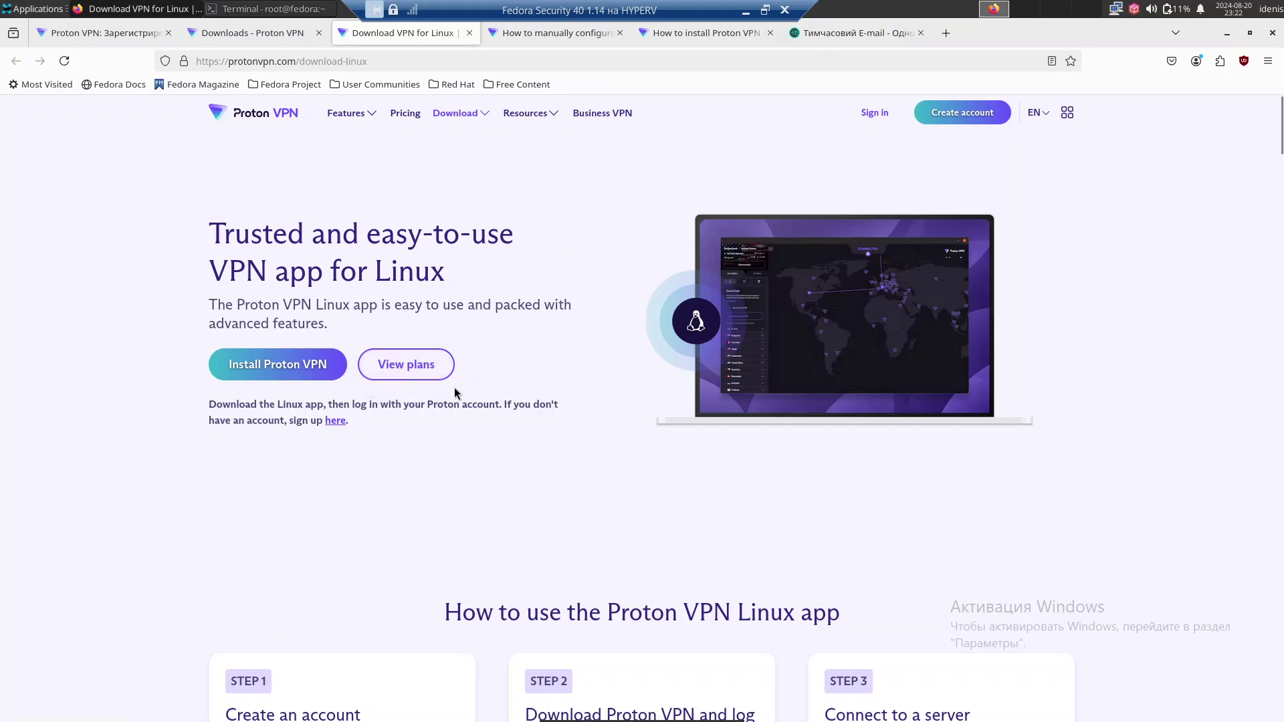
{"action": "scroll", "coordinate": [454, 391], "scroll_direction": "down", "scroll_amount": 1}
{"action": "scroll", "coordinate": [456, 386], "scroll_direction": "up", "scroll_amount": 2}
{"action": "left_click", "coordinate": [395, 372]}
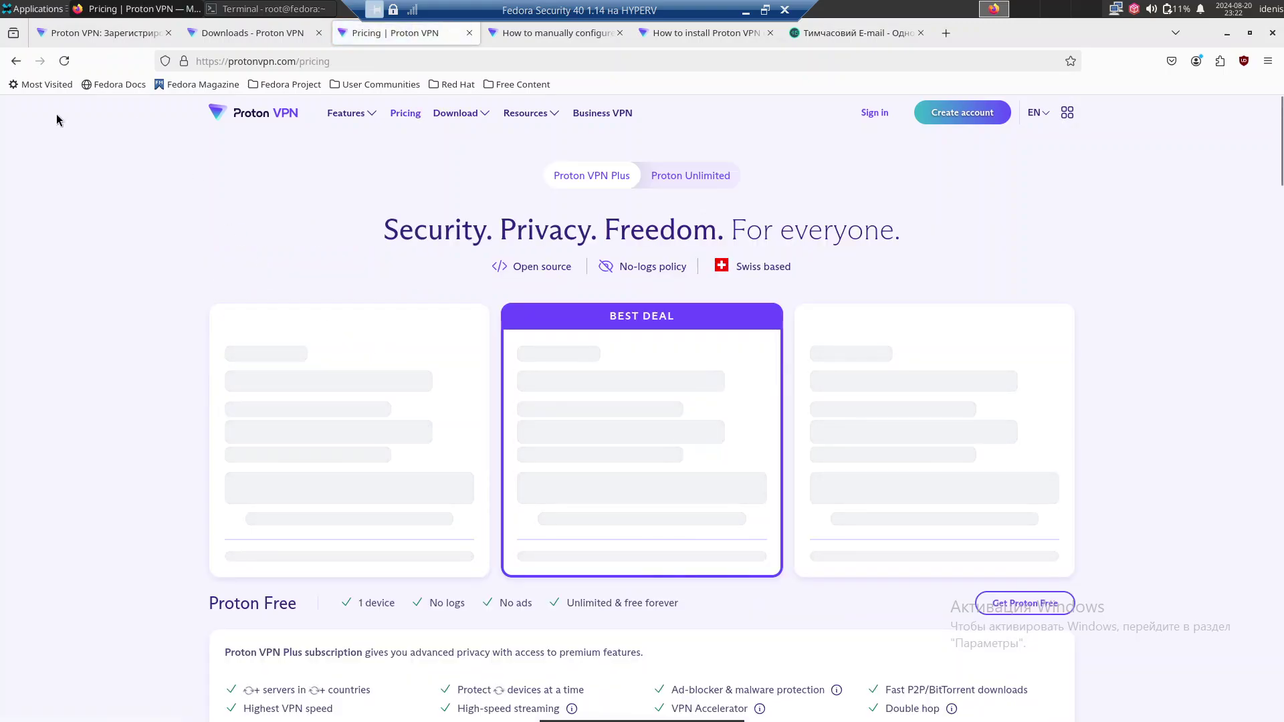
{"action": "left_click", "coordinate": [16, 60]}
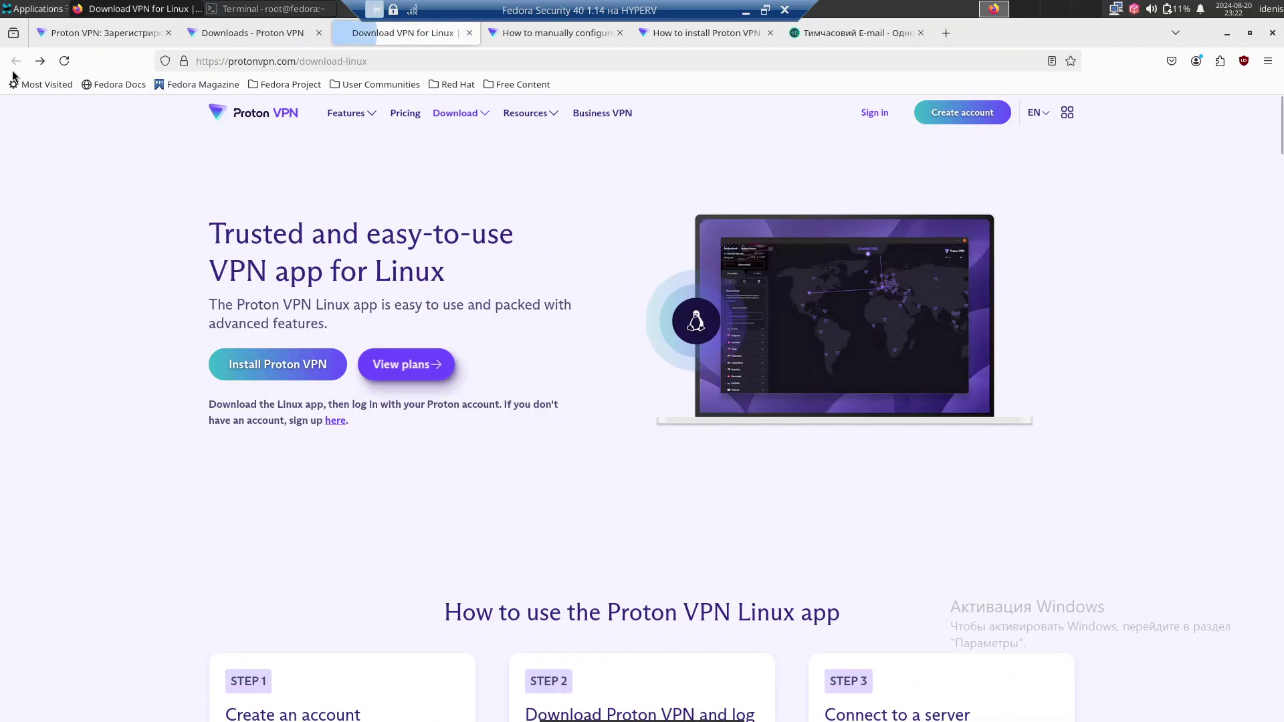
{"action": "left_click", "coordinate": [275, 372]}
{"action": "scroll", "coordinate": [354, 331], "scroll_direction": "down", "scroll_amount": 6}
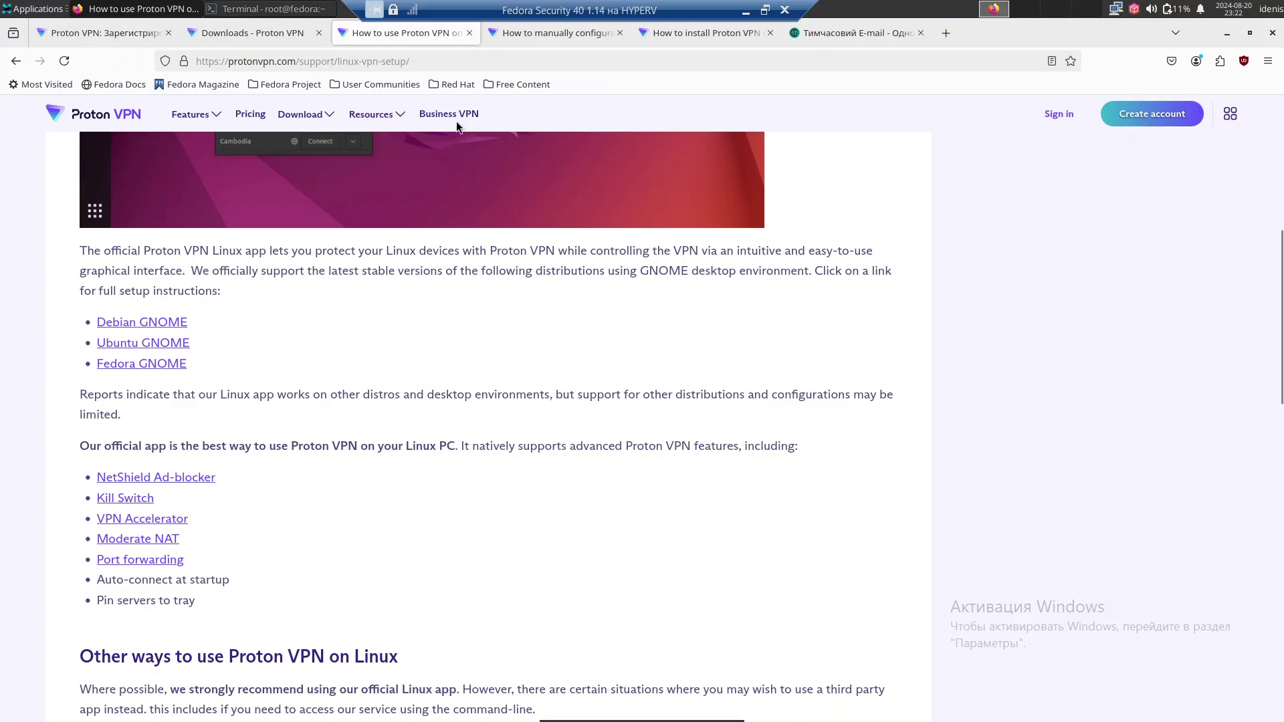
Return to the manual OpenVPN Linux guide and scroll back up to its title.
{"action": "left_click", "coordinate": [530, 38]}
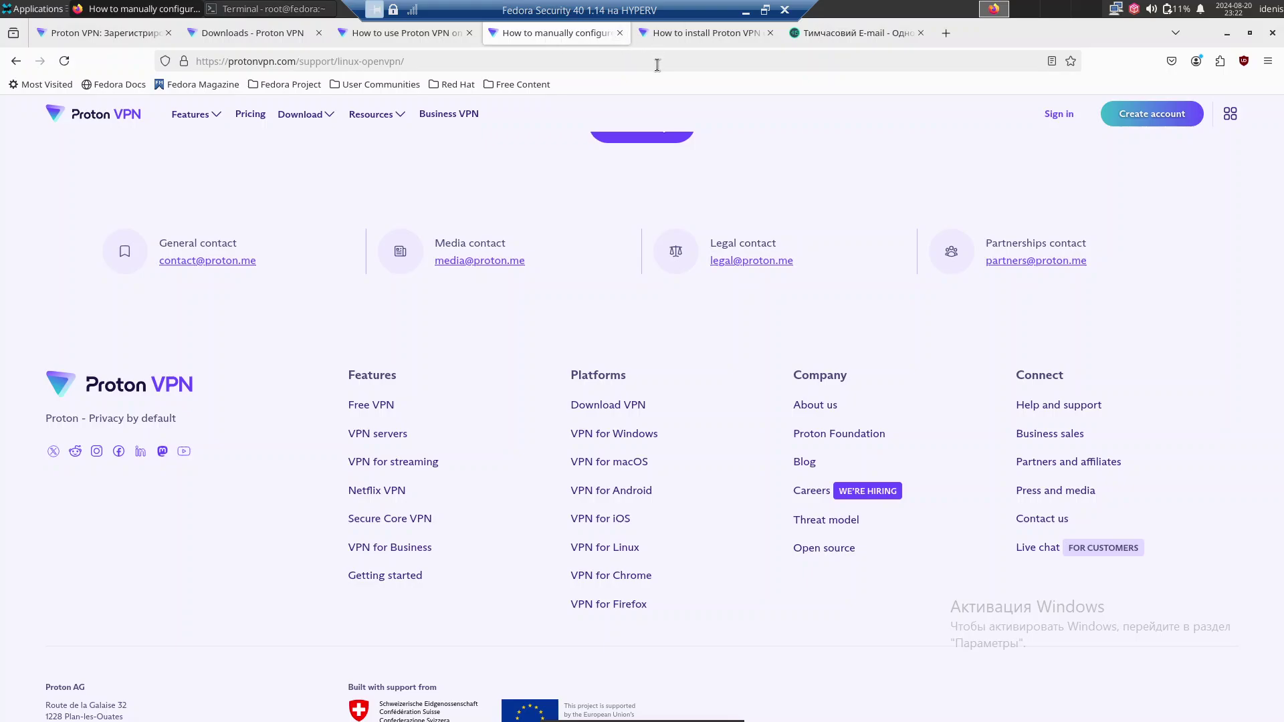
{"action": "scroll", "coordinate": [637, 211], "scroll_direction": "up", "scroll_amount": 6}
{"action": "scroll", "coordinate": [636, 212], "scroll_direction": "up", "scroll_amount": 15}
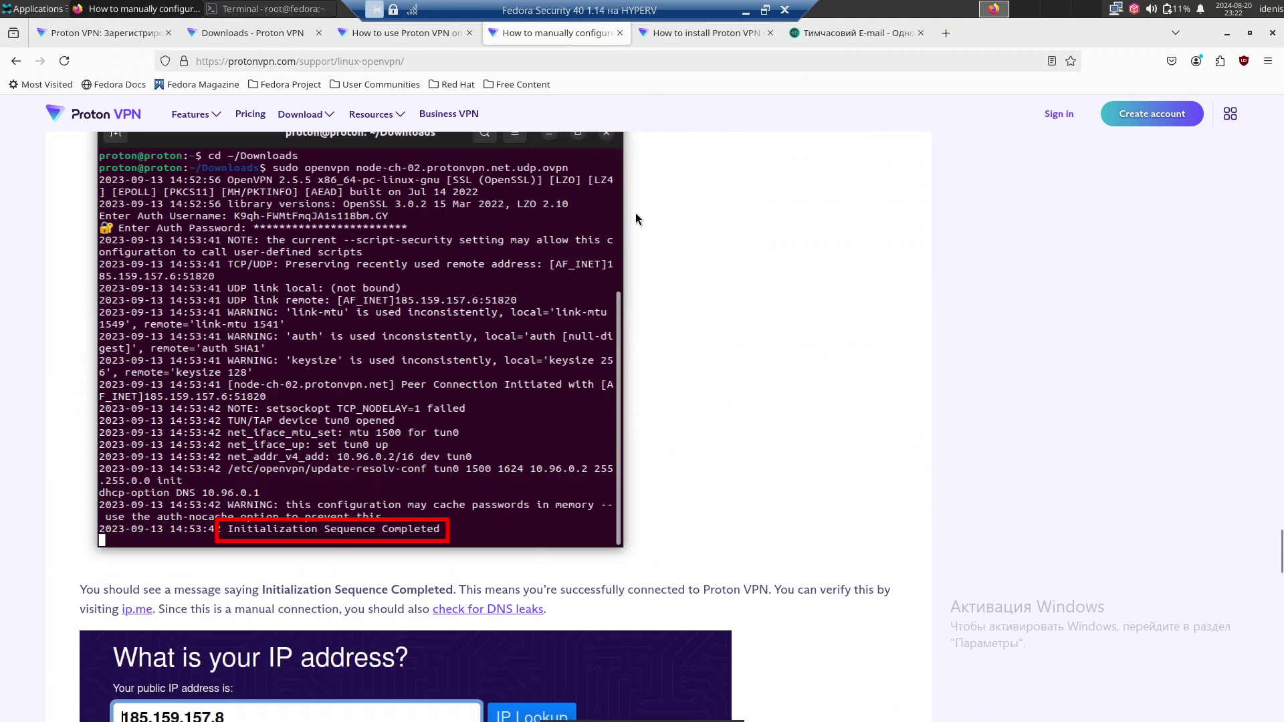
{"action": "scroll", "coordinate": [637, 219], "scroll_direction": "up", "scroll_amount": 6}
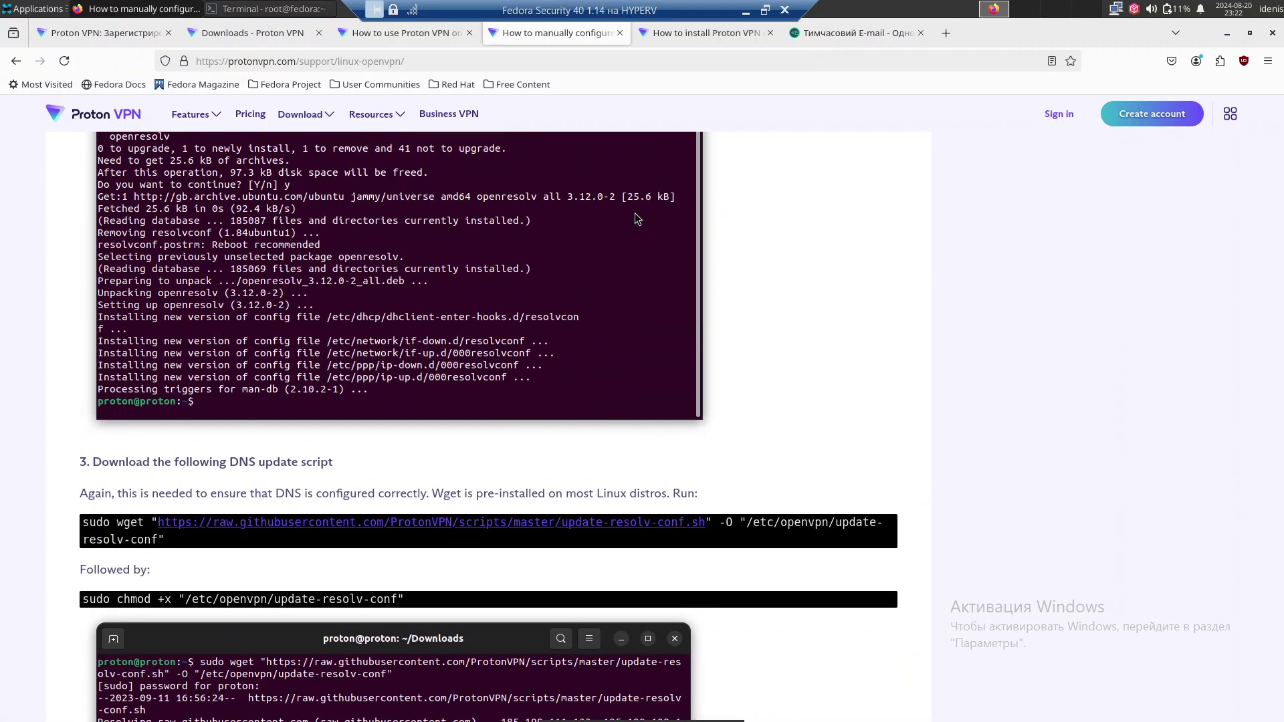
{"action": "scroll", "coordinate": [637, 218], "scroll_direction": "up", "scroll_amount": 10}
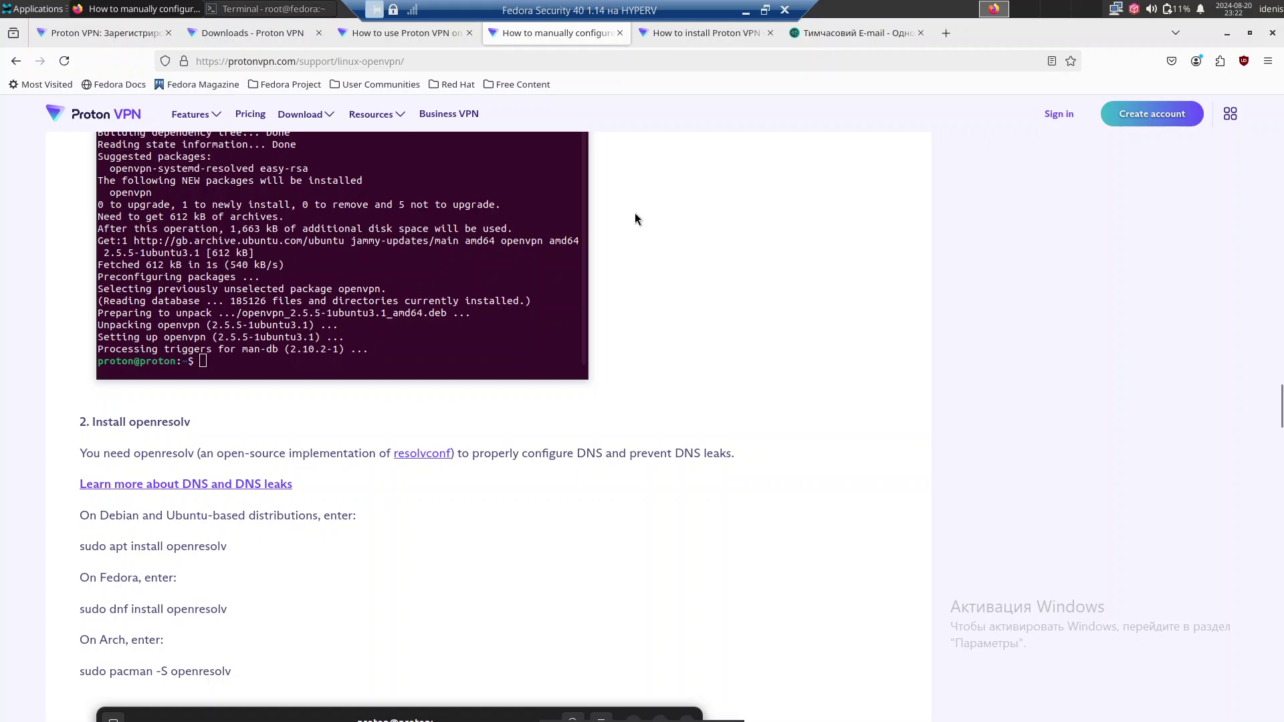
{"action": "scroll", "coordinate": [635, 212], "scroll_direction": "up", "scroll_amount": 15}
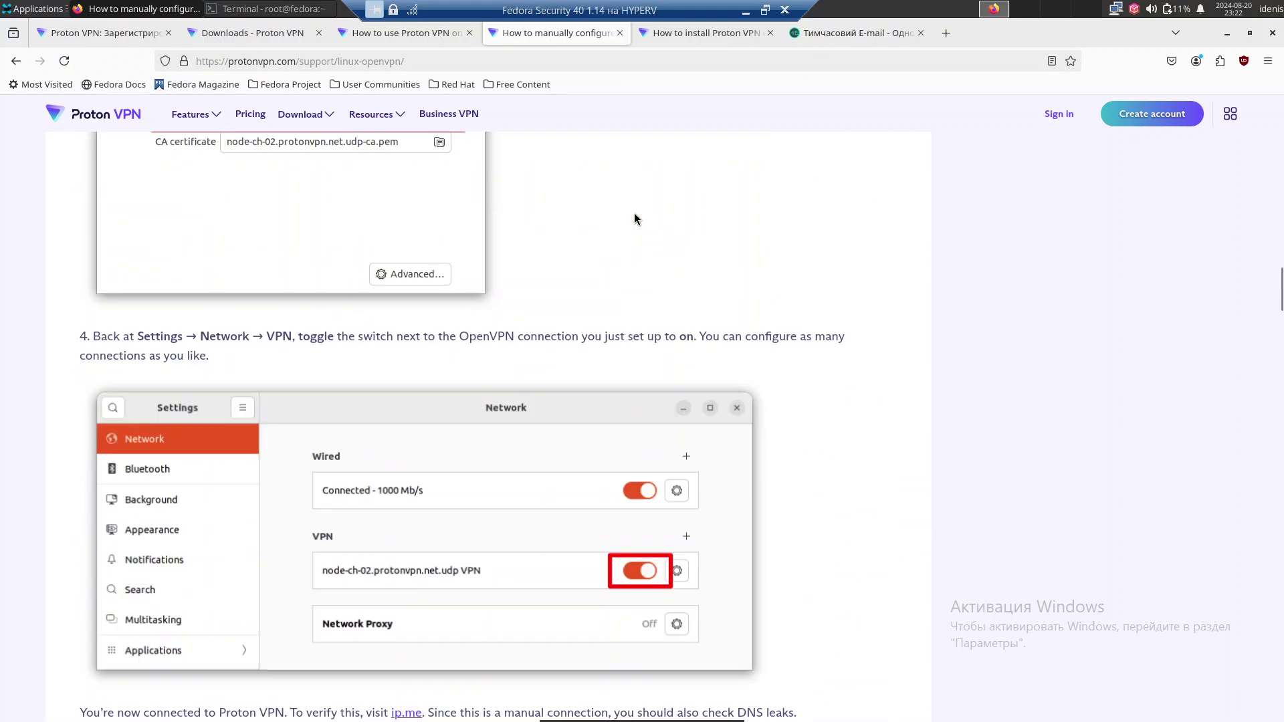
{"action": "scroll", "coordinate": [634, 213], "scroll_direction": "up", "scroll_amount": 15}
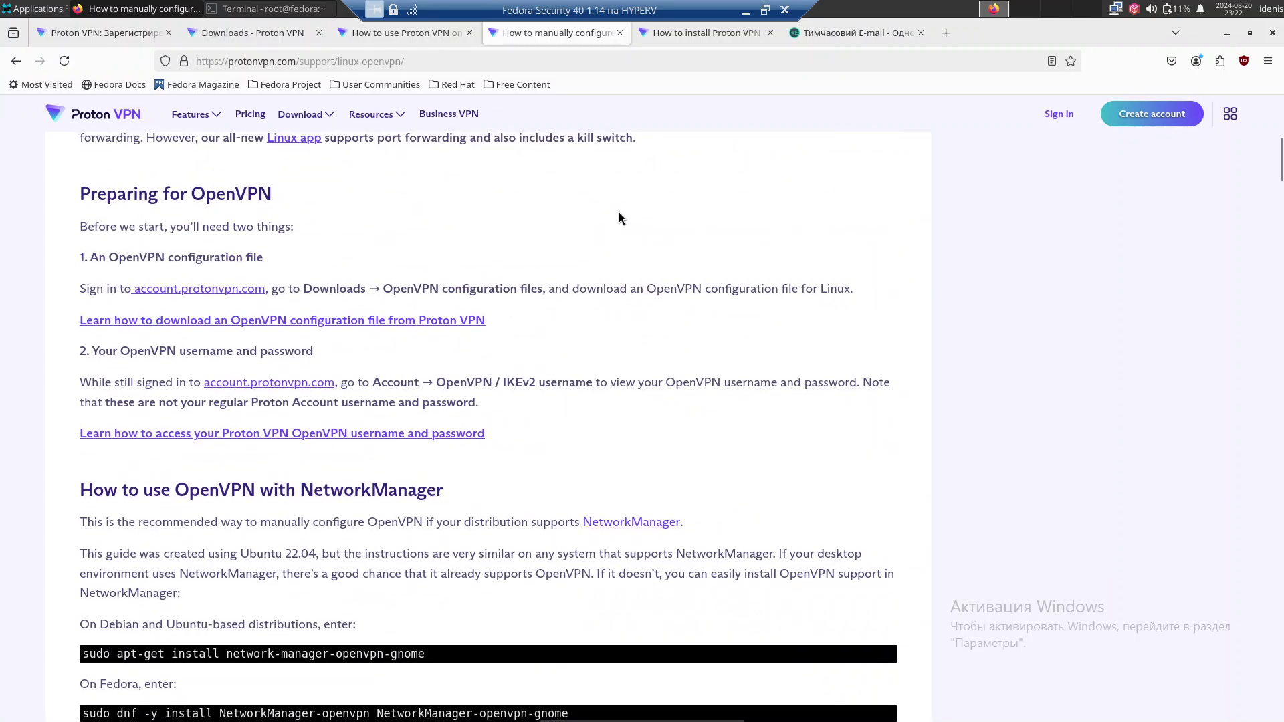
{"action": "scroll", "coordinate": [620, 211], "scroll_direction": "up", "scroll_amount": 8}
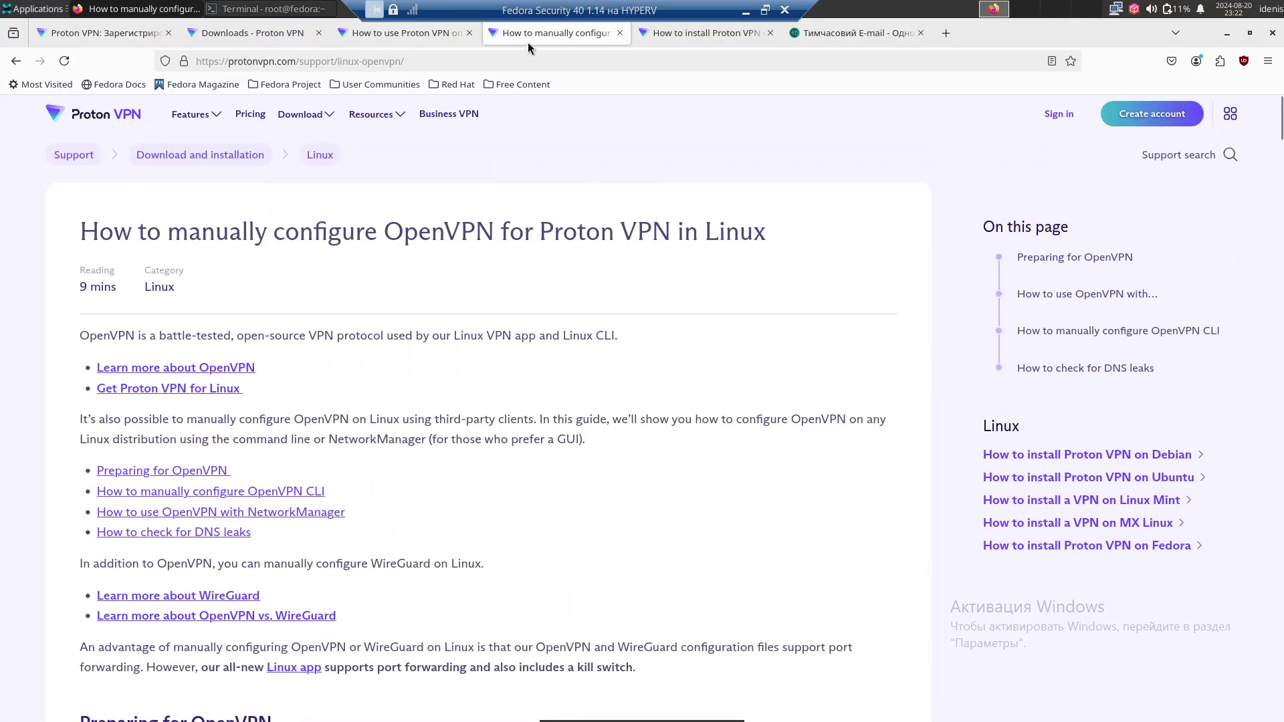
Return to the Fedora install guide, review the beta app and tray-icon sections, and scroll to the top.
{"action": "left_click", "coordinate": [637, 32]}
{"action": "scroll", "coordinate": [565, 202], "scroll_direction": "up", "scroll_amount": 15}
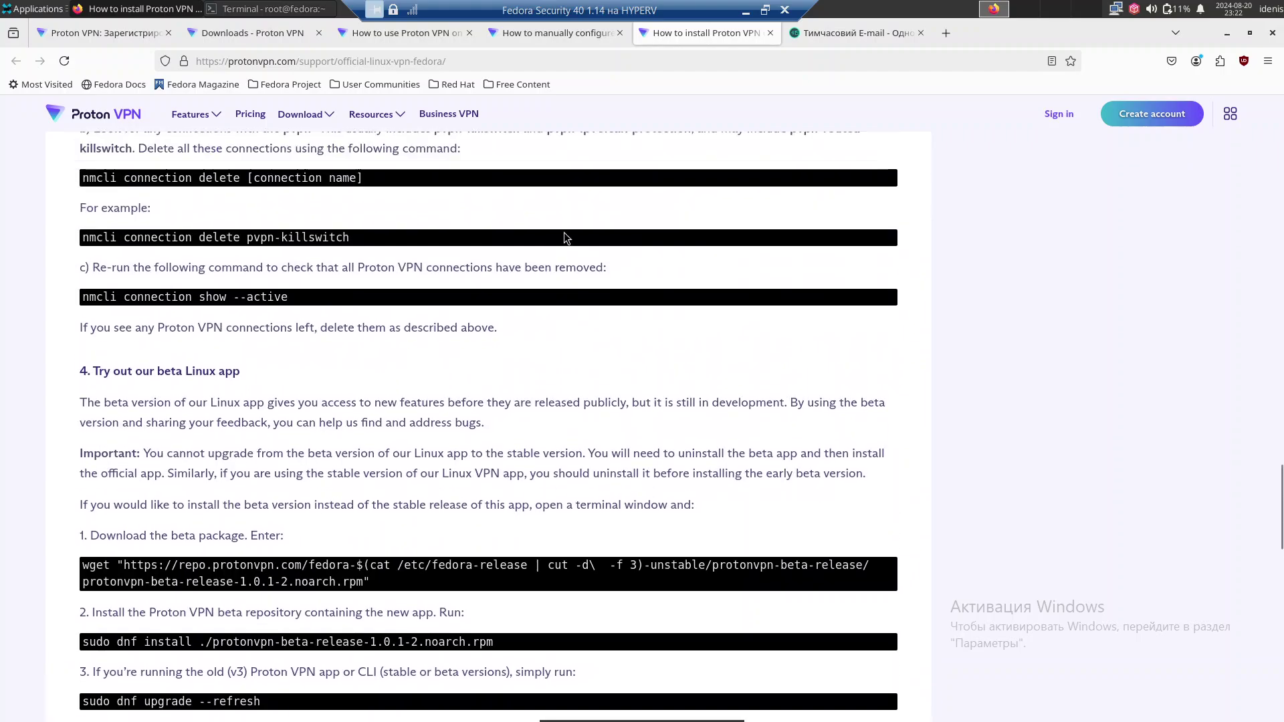
{"action": "scroll", "coordinate": [566, 238], "scroll_direction": "down", "scroll_amount": 4}
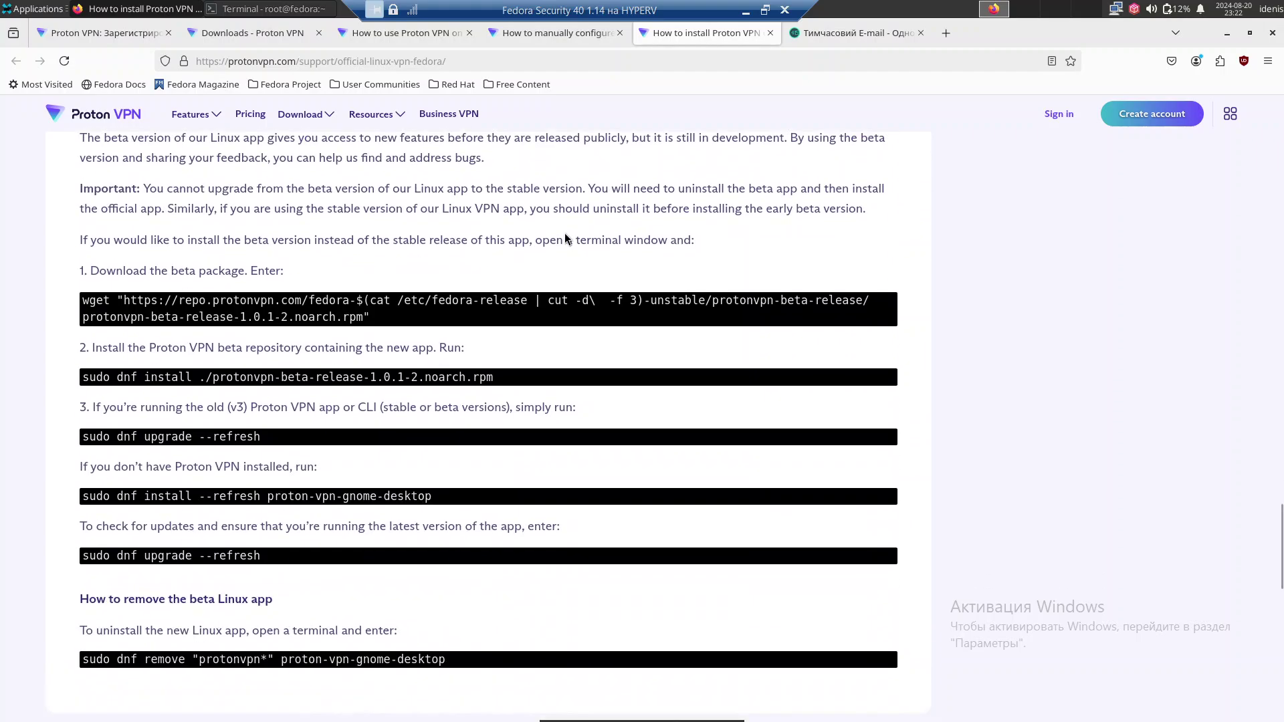
{"action": "scroll", "coordinate": [566, 238], "scroll_direction": "up", "scroll_amount": 14}
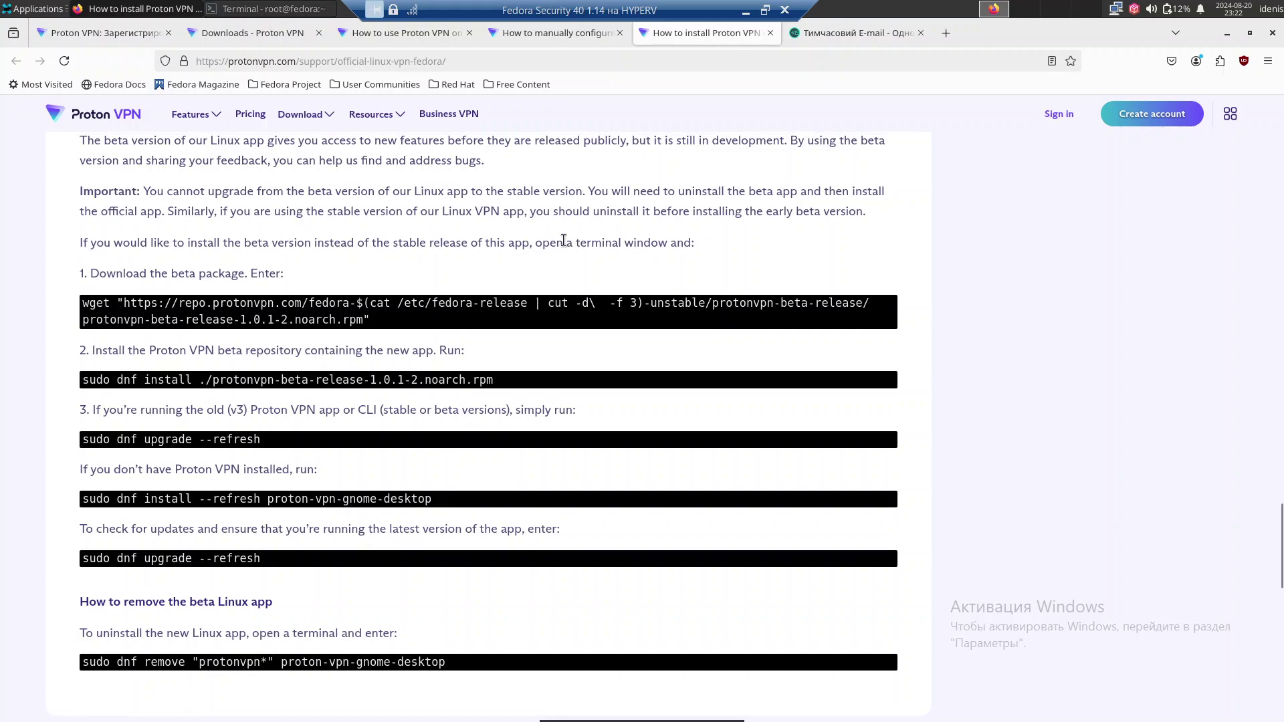
{"action": "scroll", "coordinate": [564, 245], "scroll_direction": "up", "scroll_amount": 5}
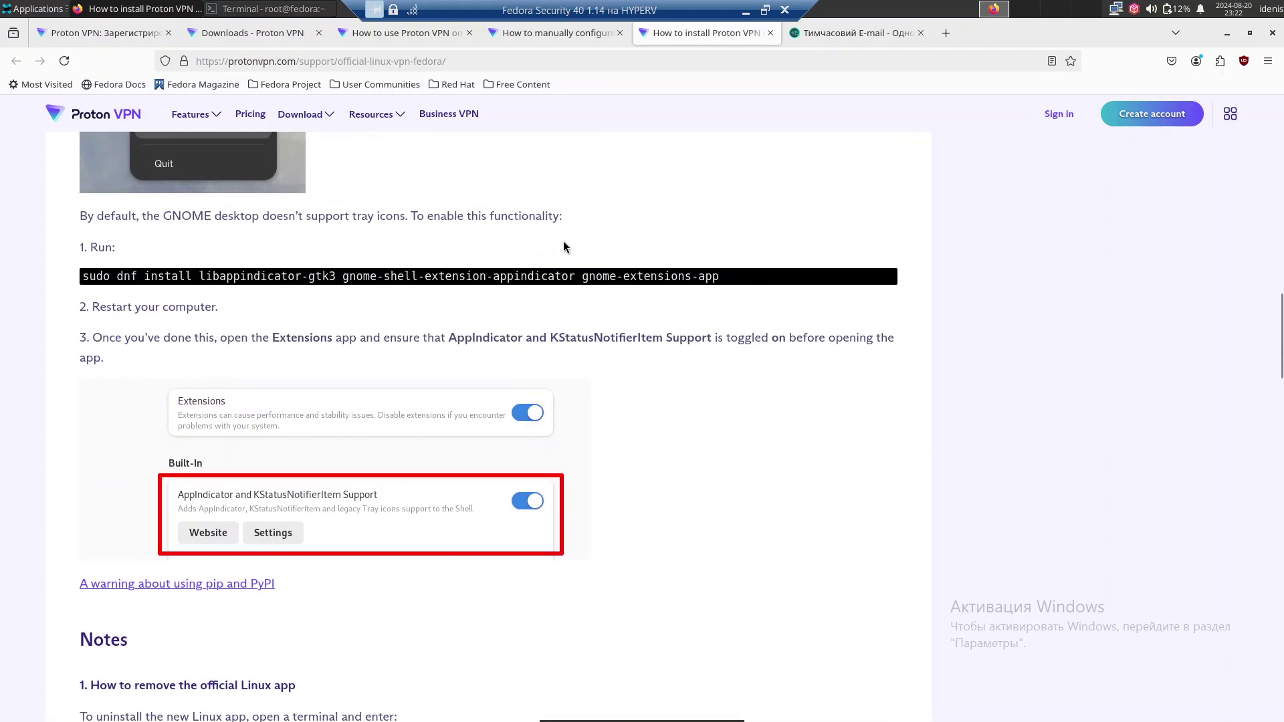
{"action": "scroll", "coordinate": [564, 245], "scroll_direction": "up", "scroll_amount": 7}
{"action": "scroll", "coordinate": [562, 245], "scroll_direction": "down", "scroll_amount": 3}
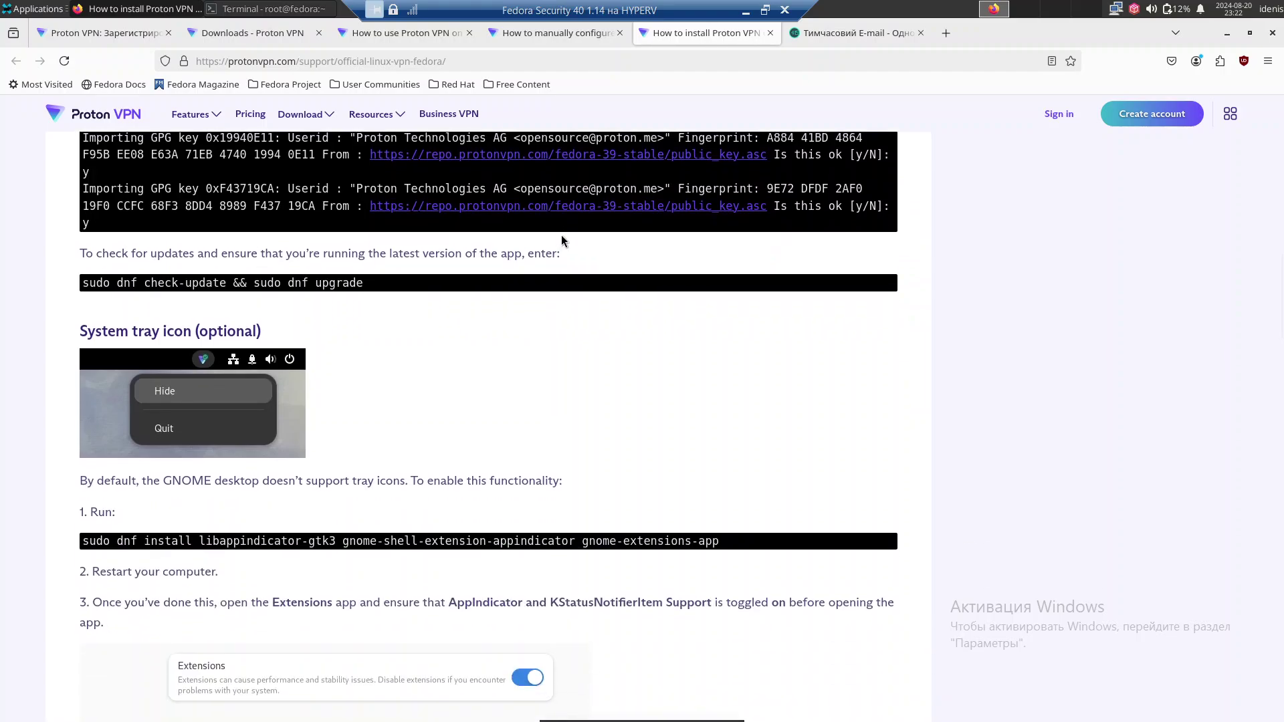
{"action": "scroll", "coordinate": [561, 234], "scroll_direction": "up", "scroll_amount": 5}
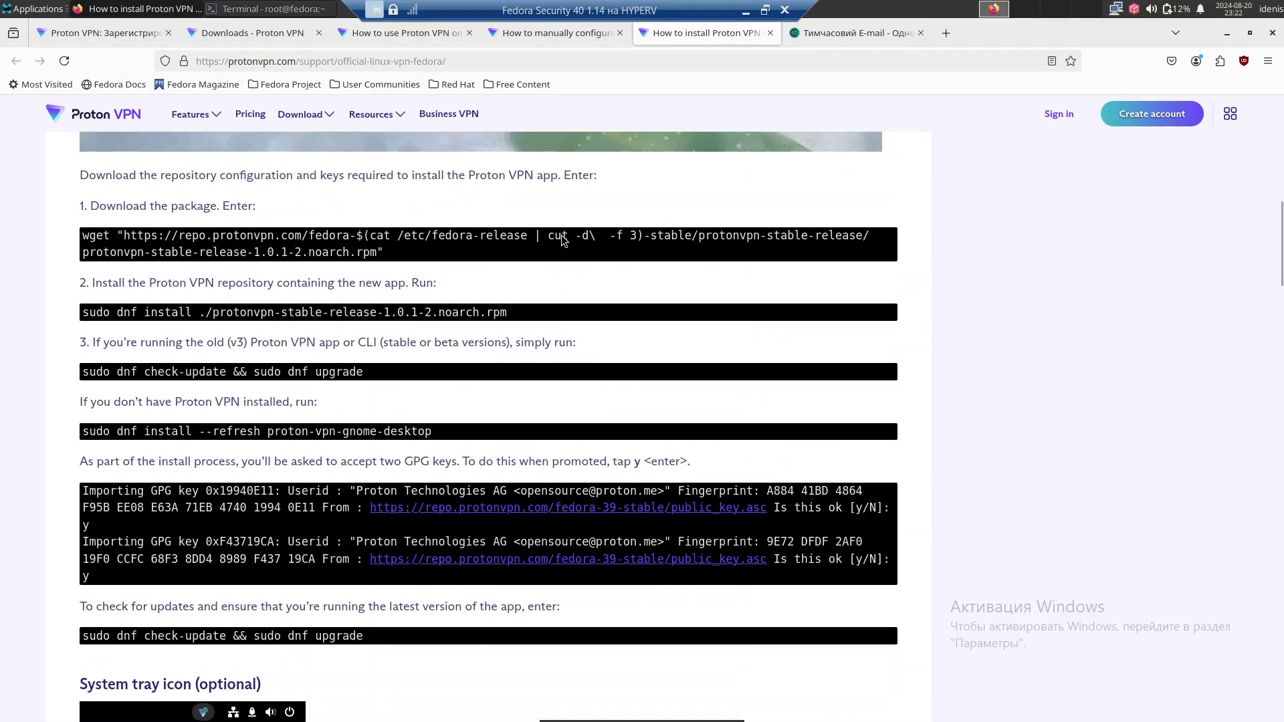
{"action": "scroll", "coordinate": [560, 235], "scroll_direction": "up", "scroll_amount": 10}
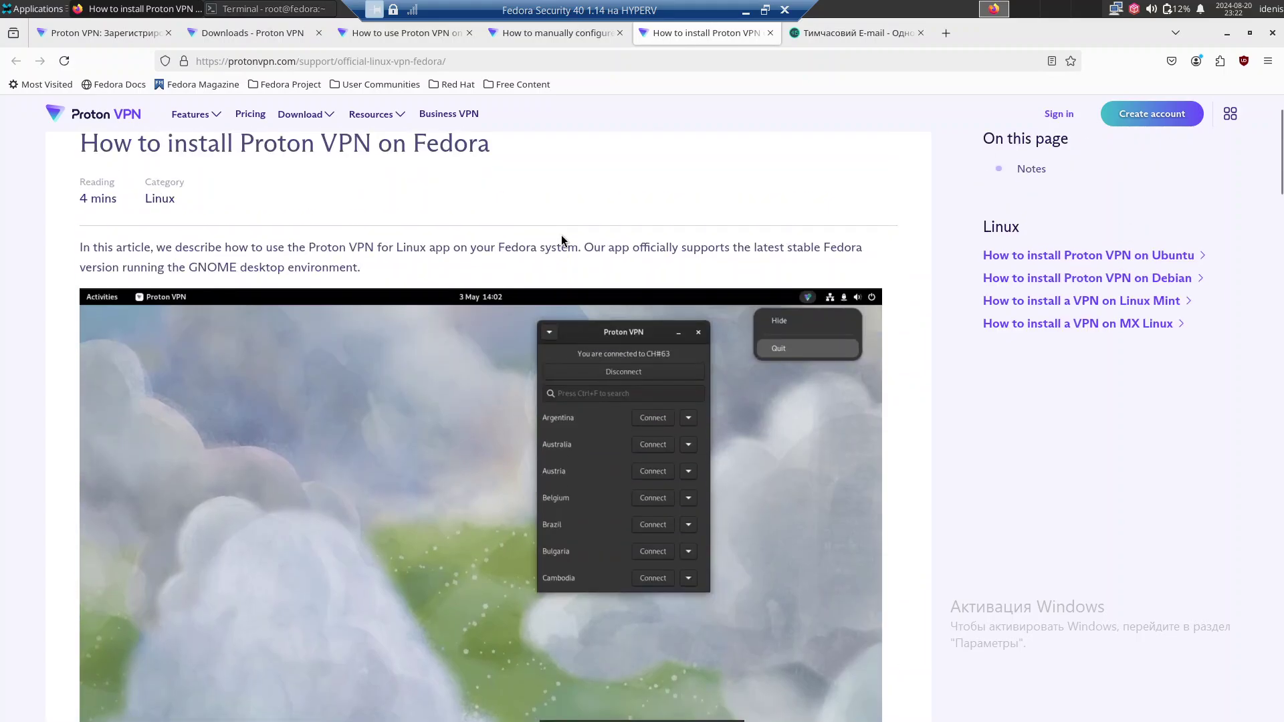
{"action": "scroll", "coordinate": [560, 235], "scroll_direction": "up", "scroll_amount": 2}
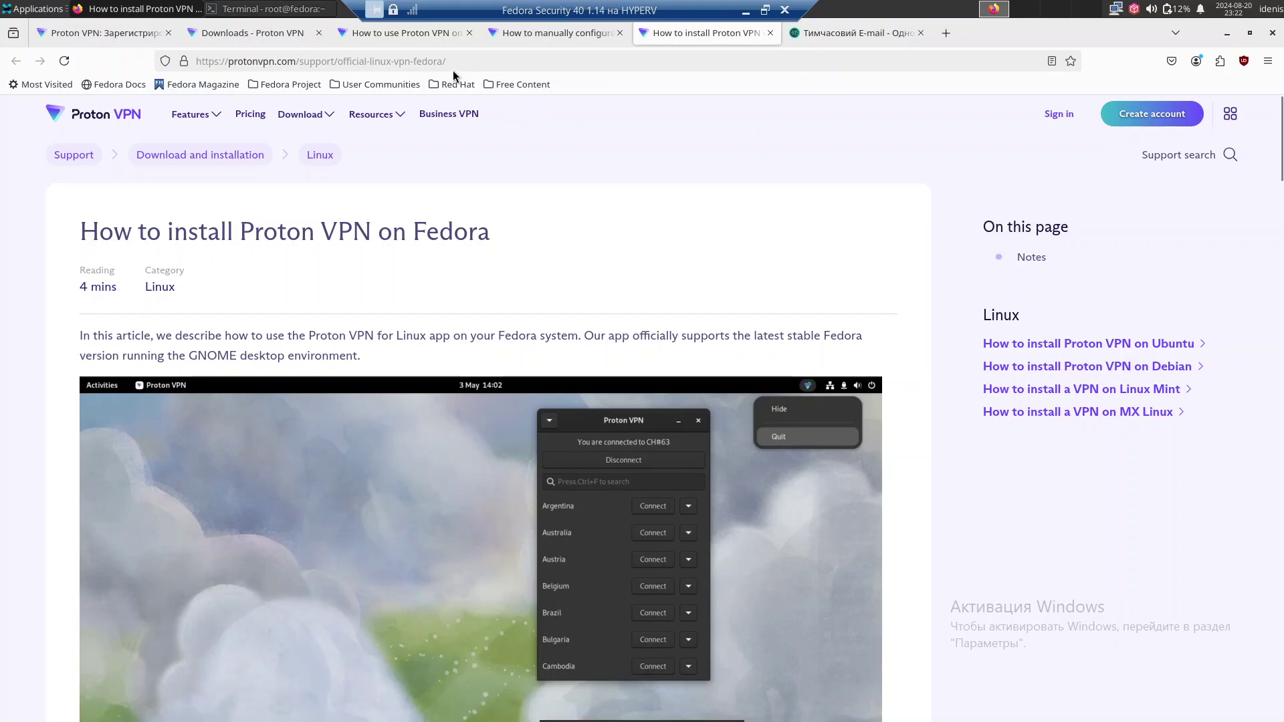
Close the Proton VPN signup tab and search Google for 'proton vpn' in a new tab.
{"action": "left_click", "coordinate": [146, 36]}
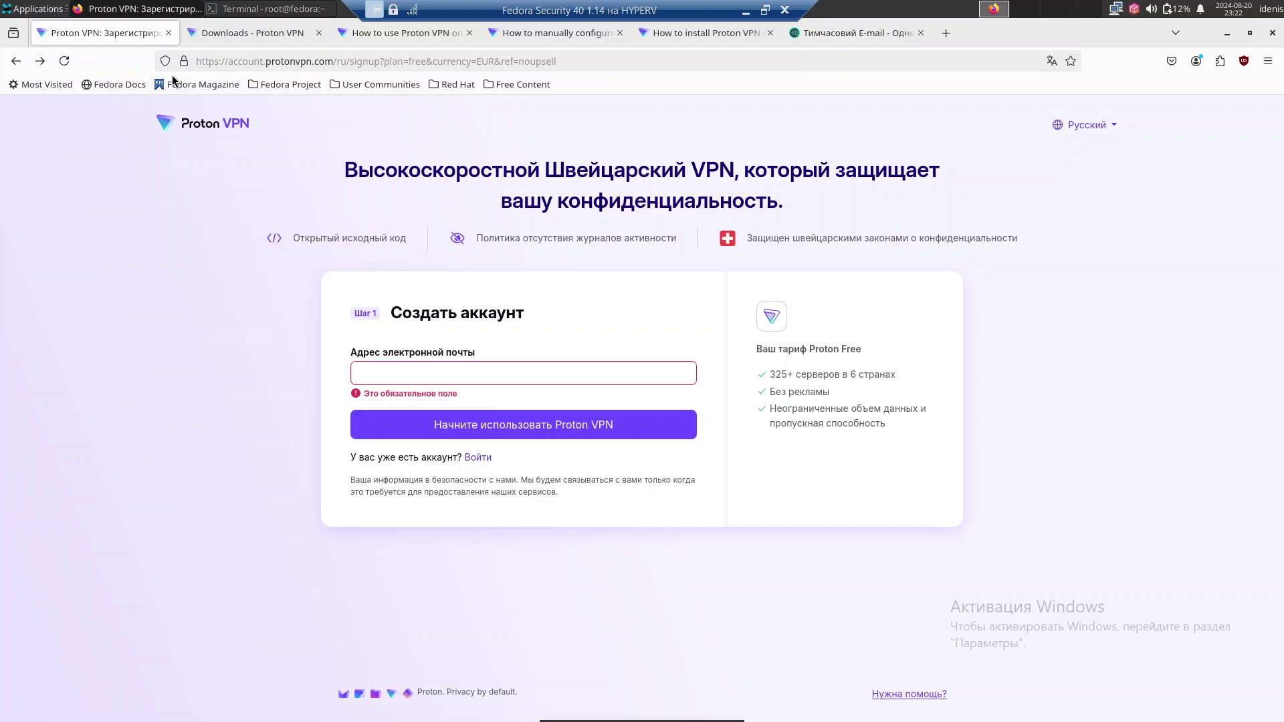
{"action": "left_click", "coordinate": [168, 32]}
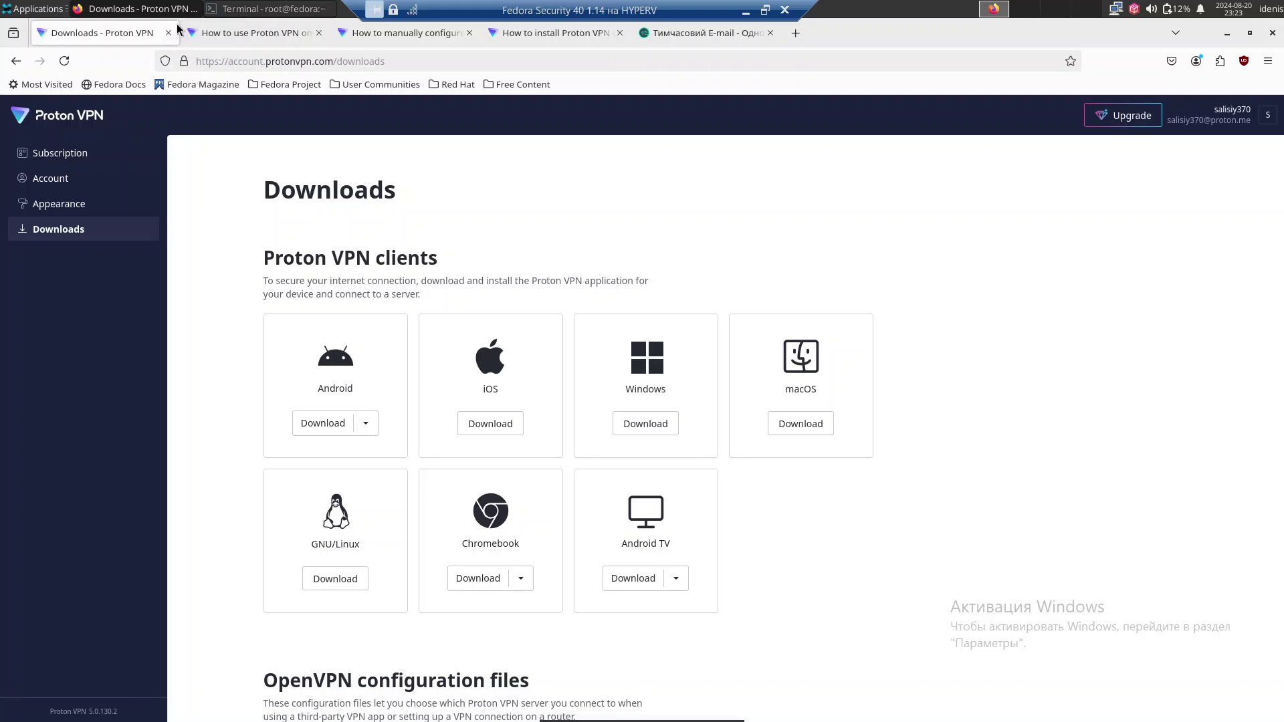
{"action": "left_click", "coordinate": [803, 40]}
{"action": "type", "text": "p"}
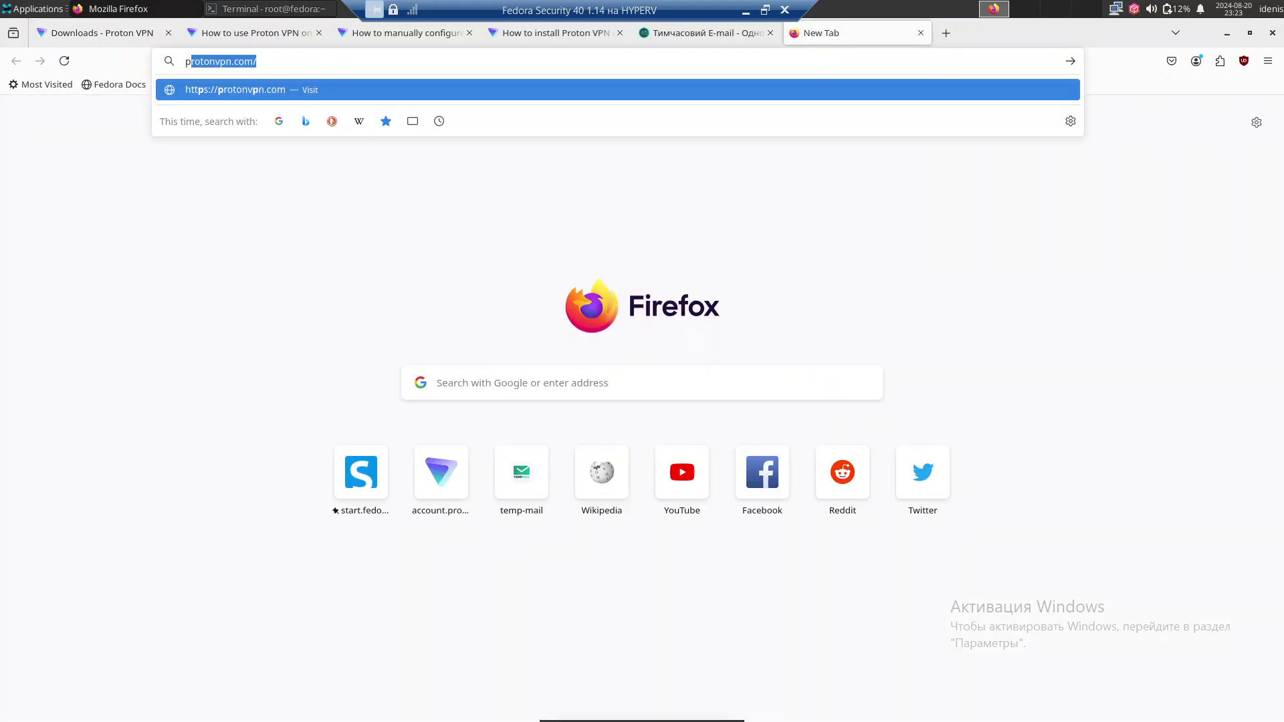
{"action": "type", "text": "roton v"}
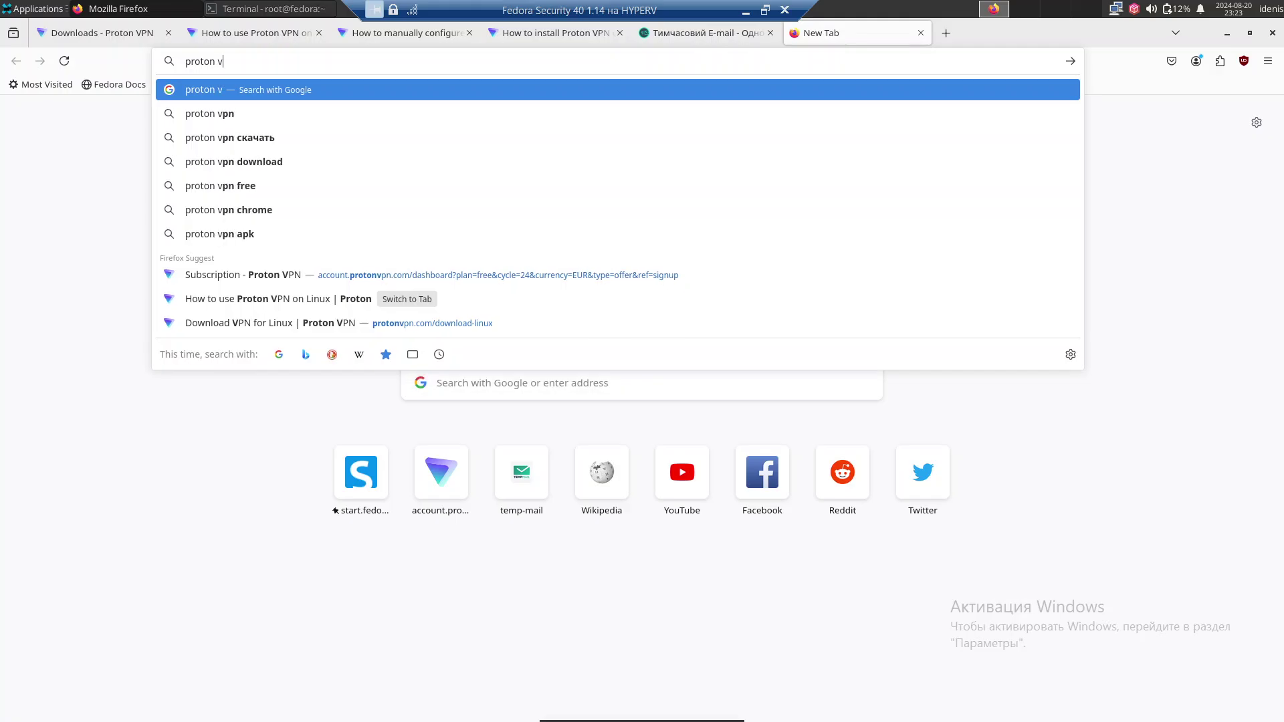
{"action": "type", "text": "pn"}
{"action": "key", "text": "Return"}
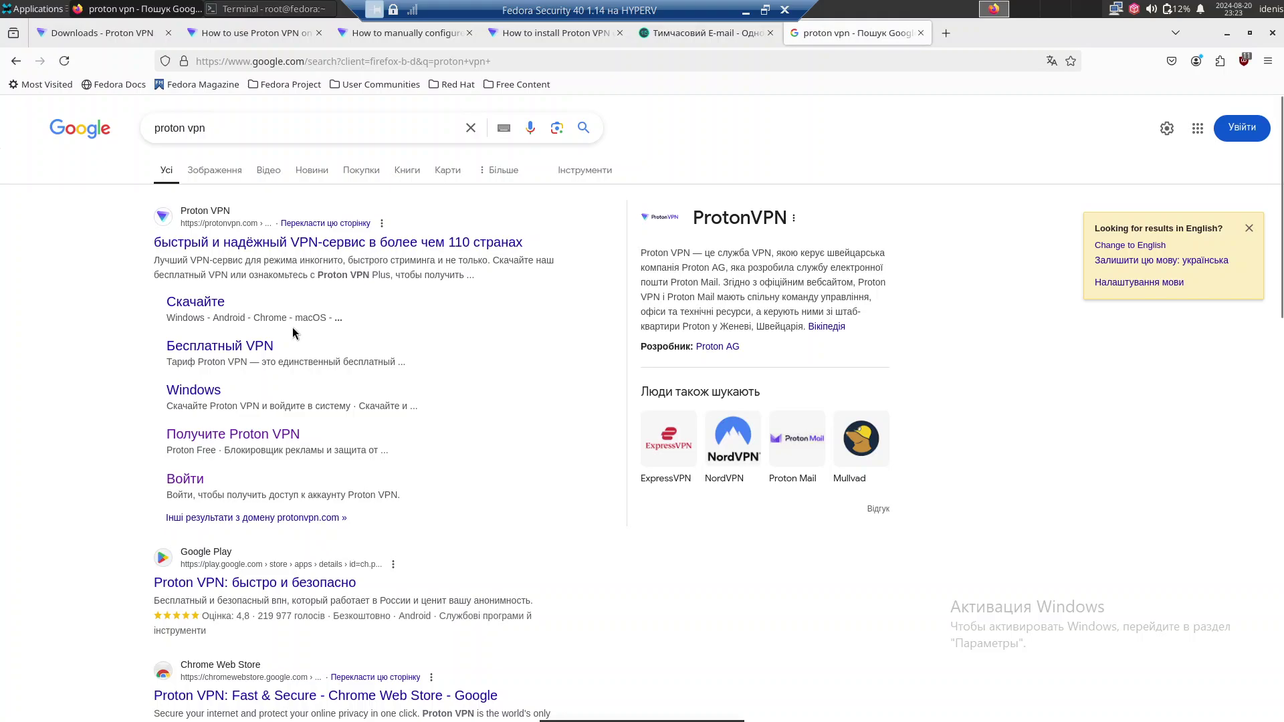
Refine the Google query to 'proton vpn firefox' and run the search.
{"action": "scroll", "coordinate": [250, 390], "scroll_direction": "down", "scroll_amount": 7}
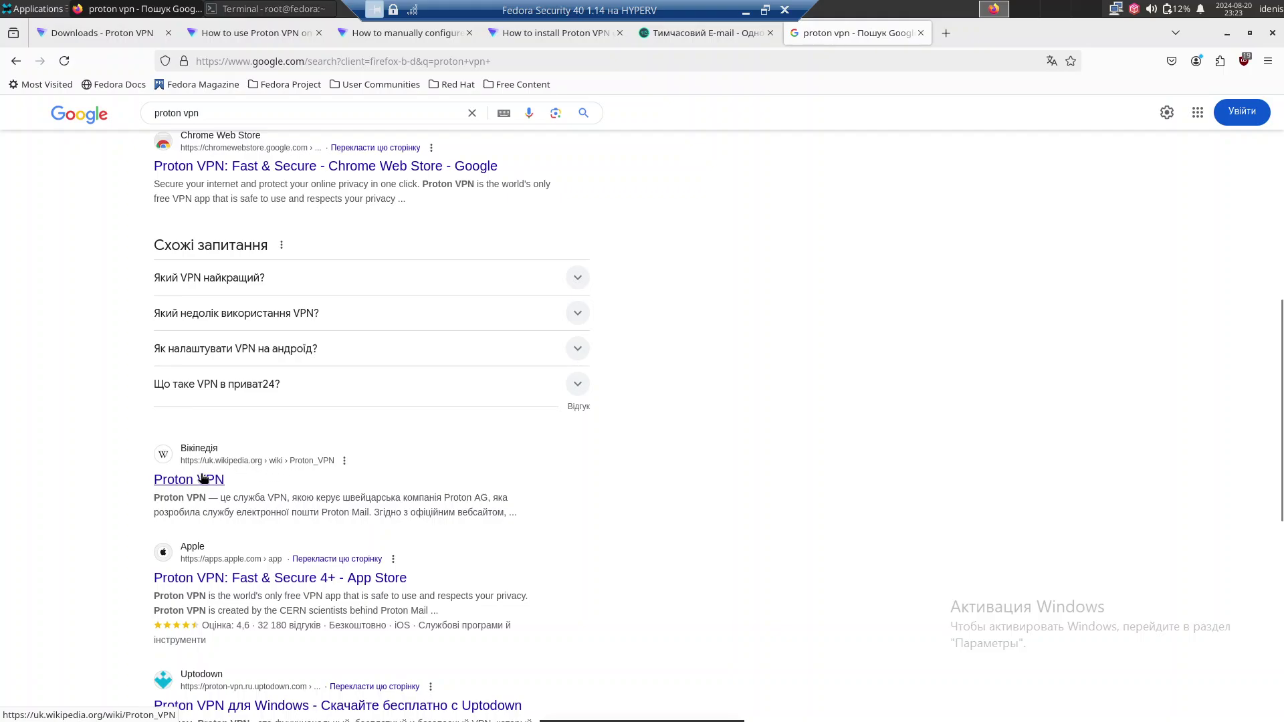
{"action": "scroll", "coordinate": [244, 457], "scroll_direction": "up", "scroll_amount": 5}
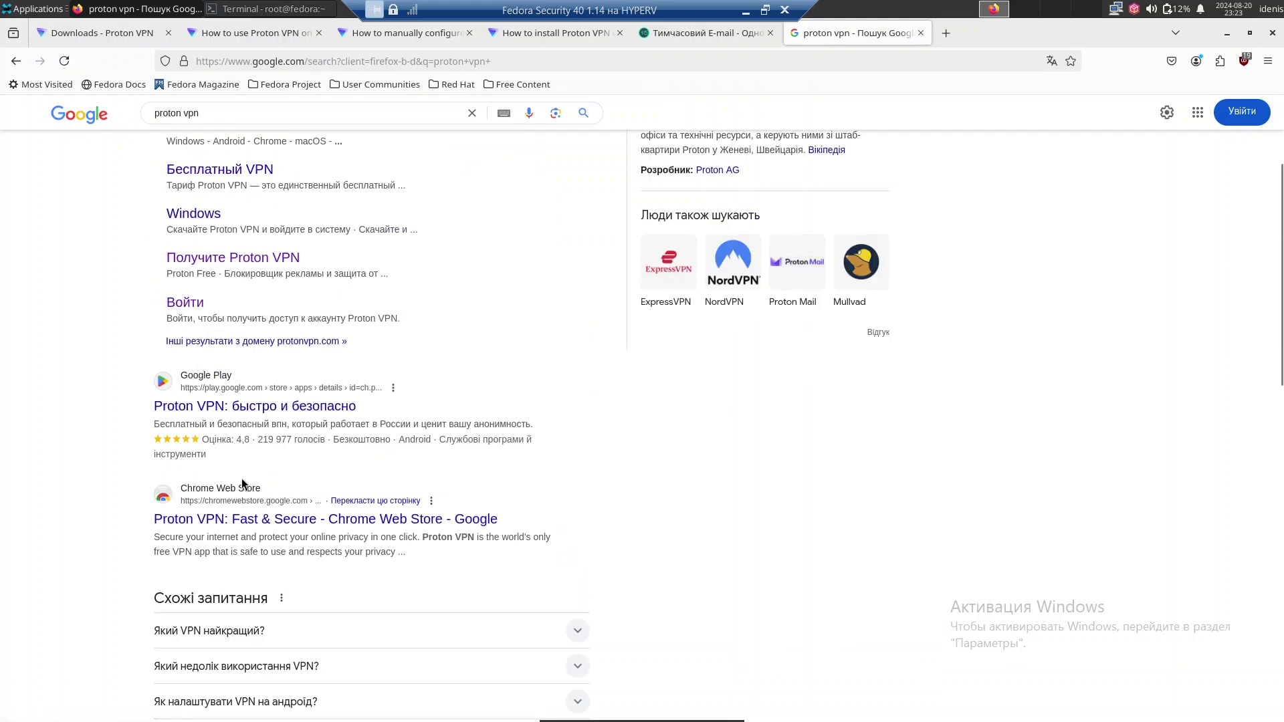
{"action": "scroll", "coordinate": [261, 415], "scroll_direction": "up", "scroll_amount": 3}
{"action": "left_click", "coordinate": [309, 134]}
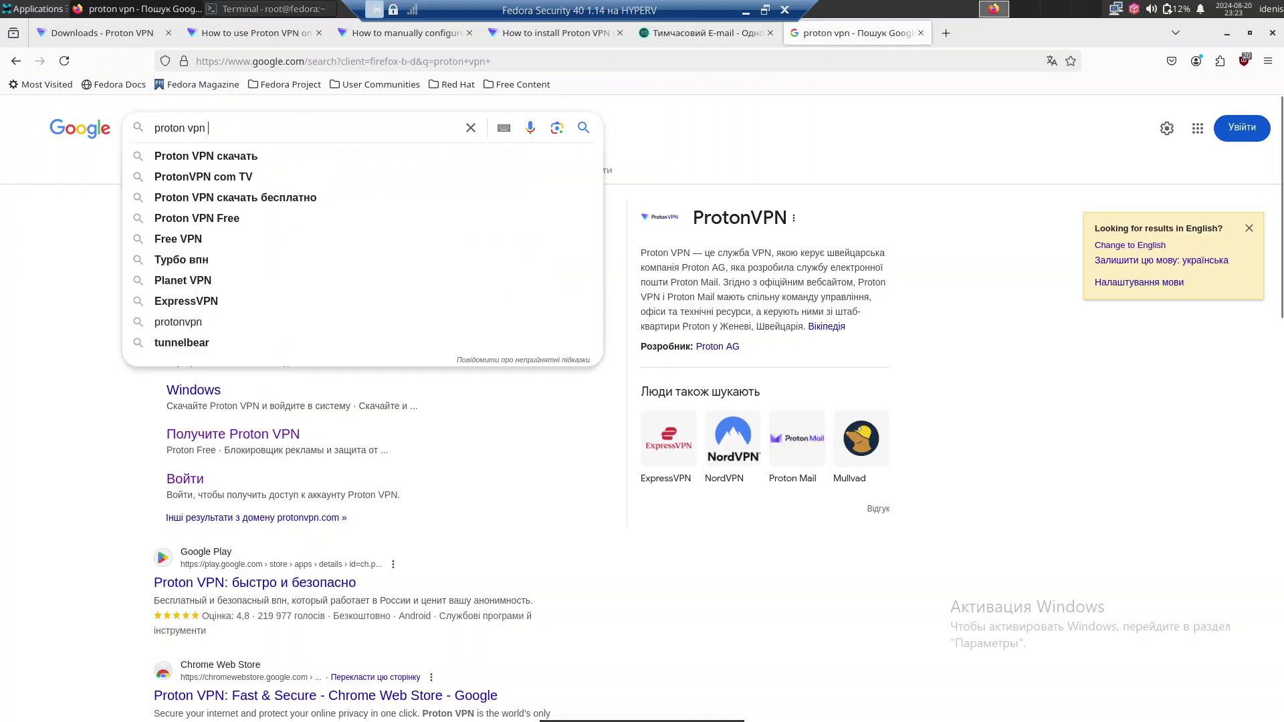
{"action": "type", "text": "f"}
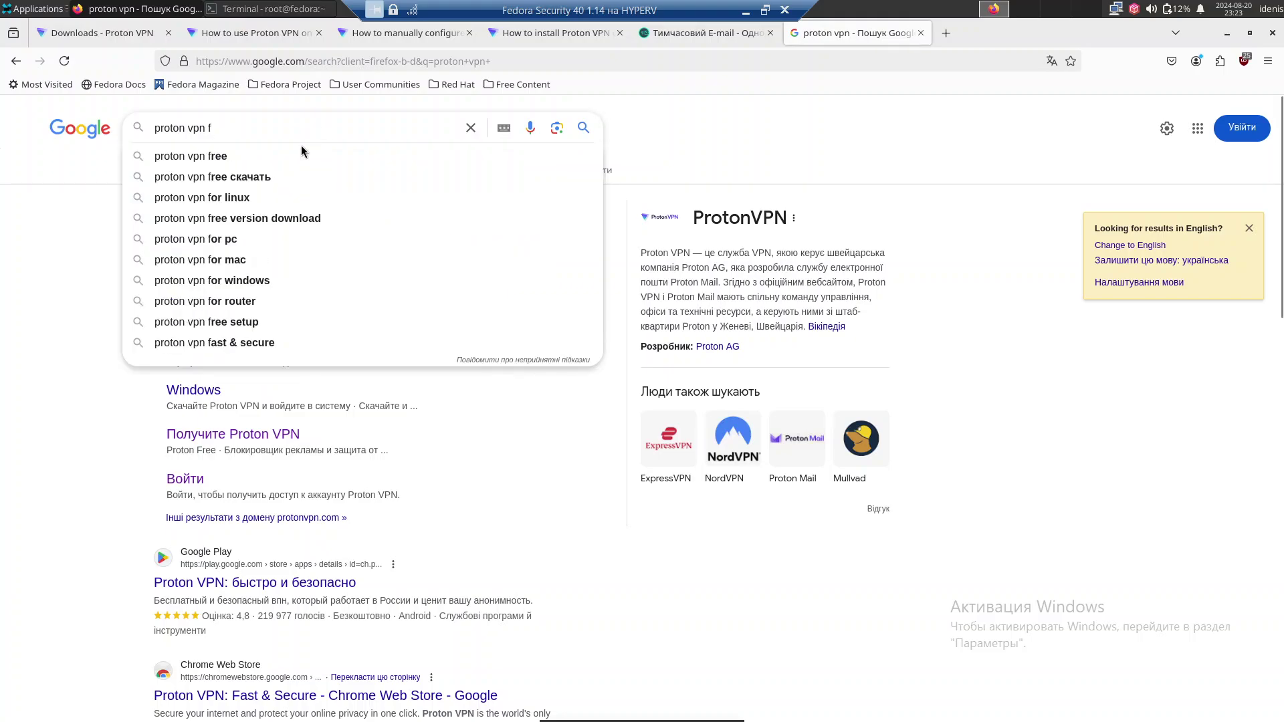
{"action": "type", "text": "irefox"}
{"action": "key", "text": "Return"}
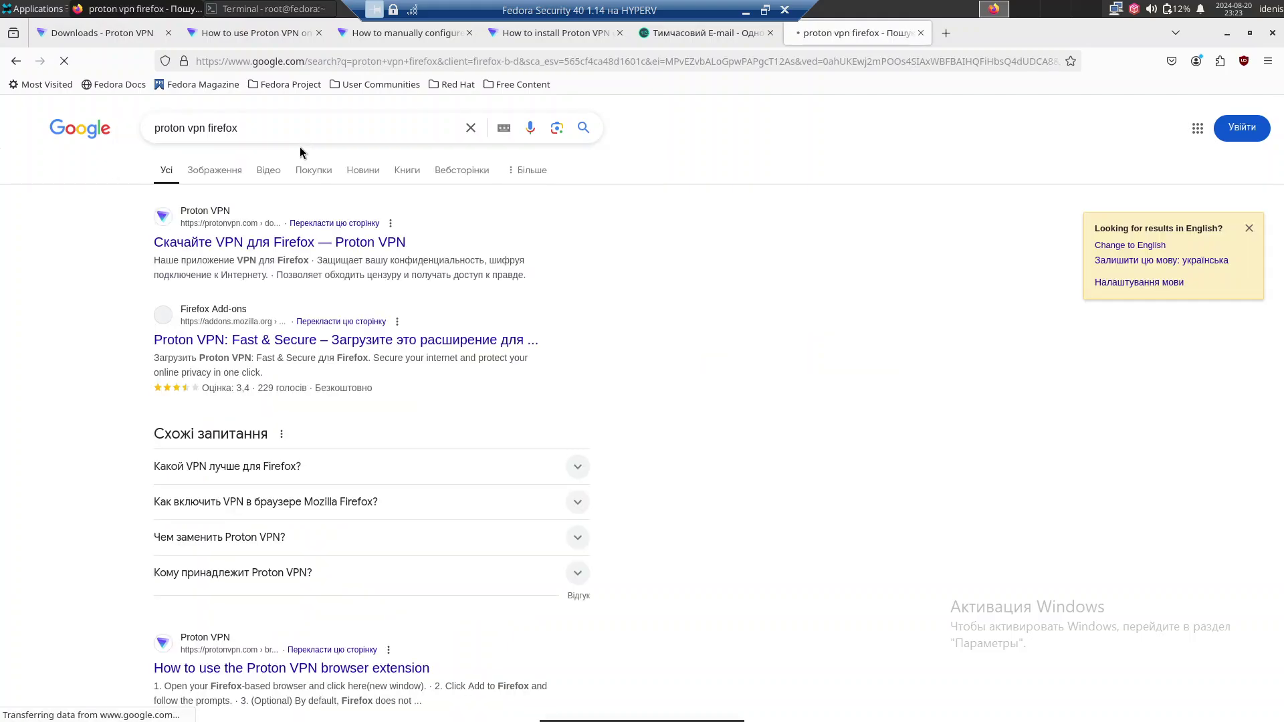
Add the Proton VPN: Fast & Secure extension to Firefox from its Add-ons listing.
{"action": "left_click", "coordinate": [304, 243]}
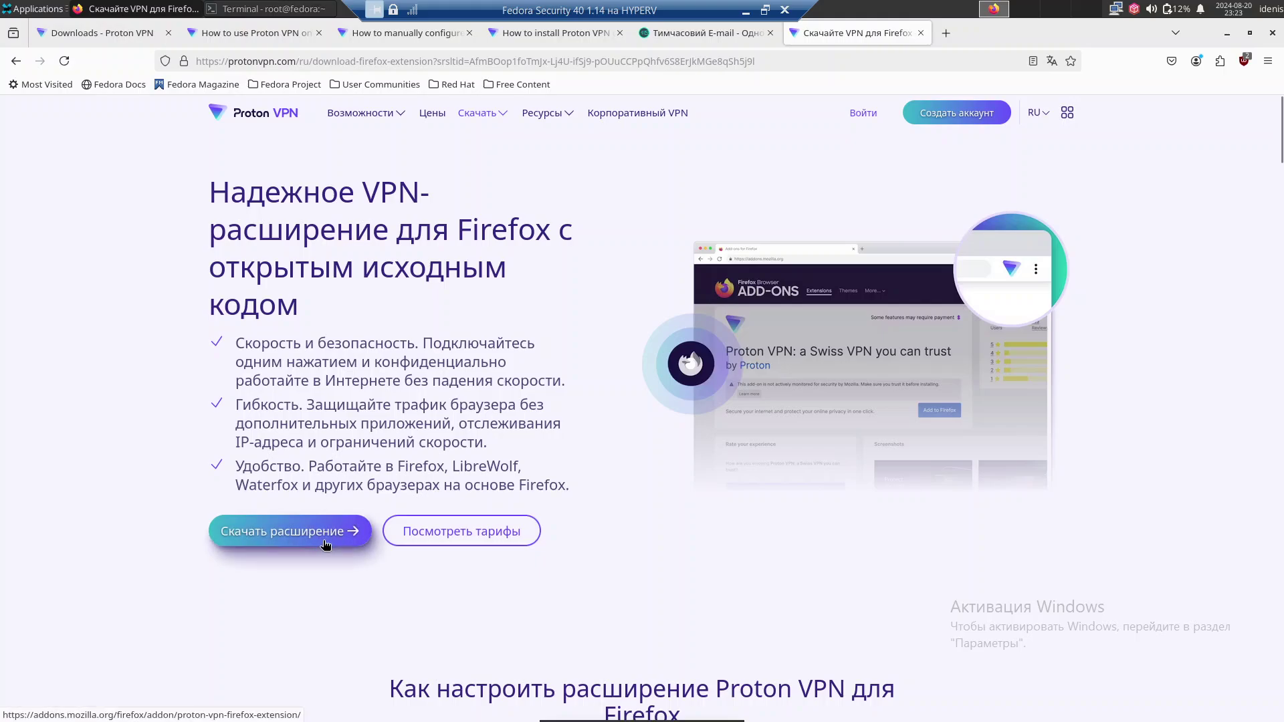
{"action": "left_click", "coordinate": [324, 540]}
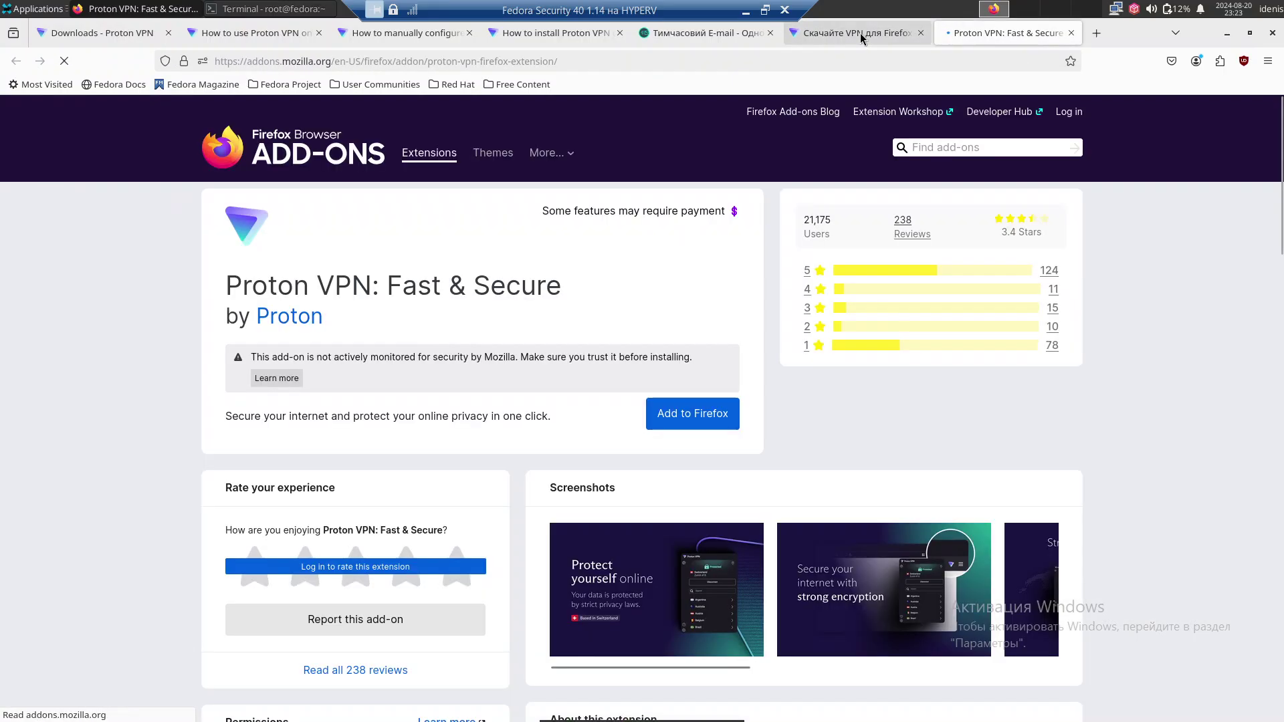
{"action": "left_click", "coordinate": [861, 33]}
{"action": "left_click", "coordinate": [1003, 35]}
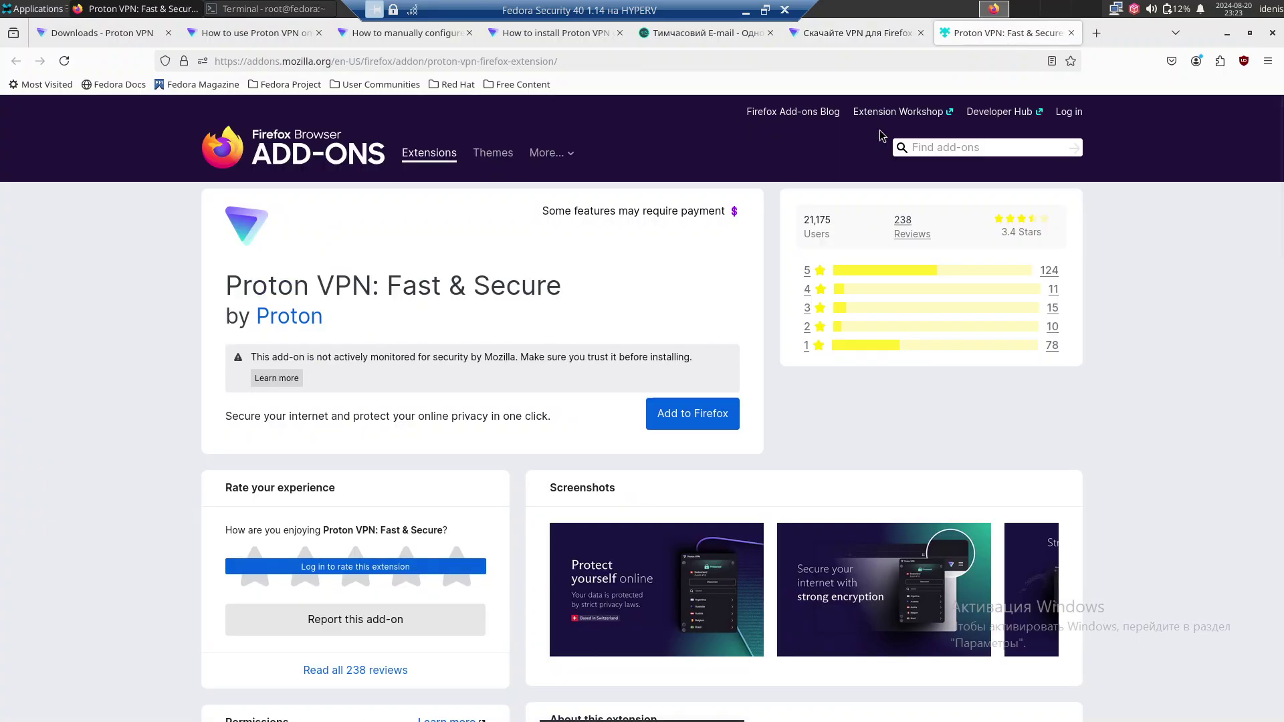
{"action": "left_click", "coordinate": [682, 409]}
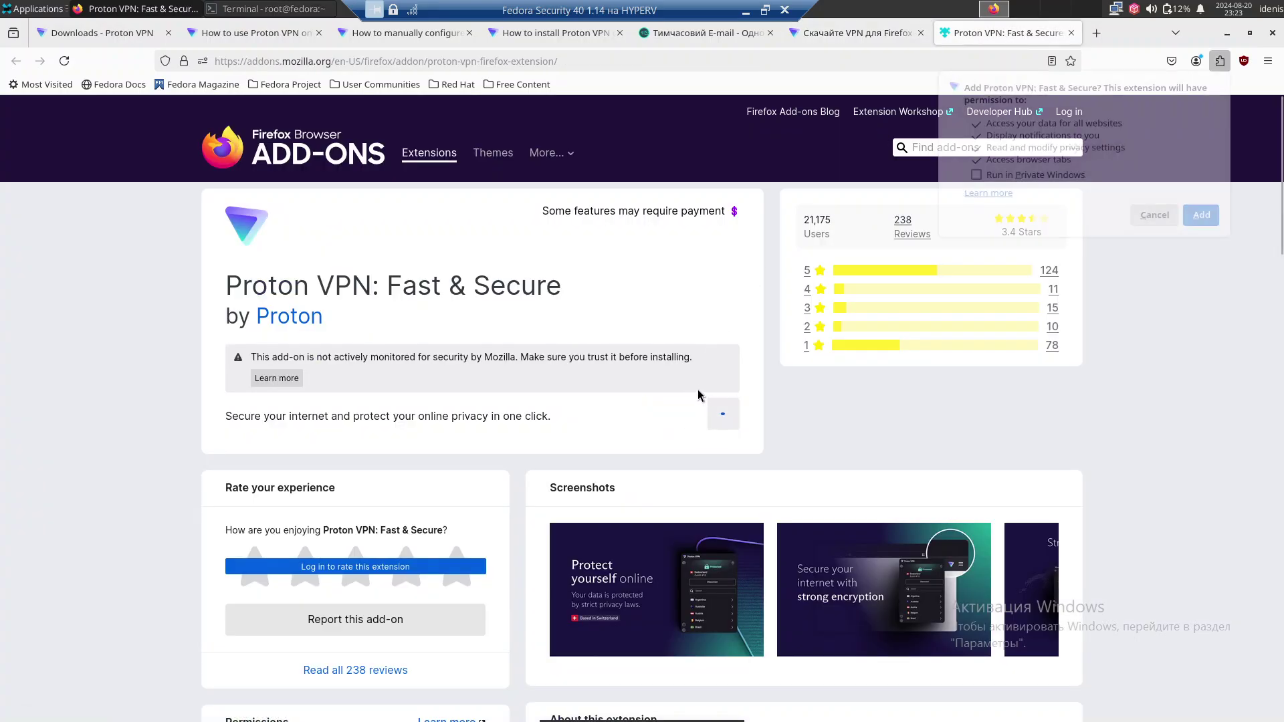
{"action": "left_click", "coordinate": [1194, 216]}
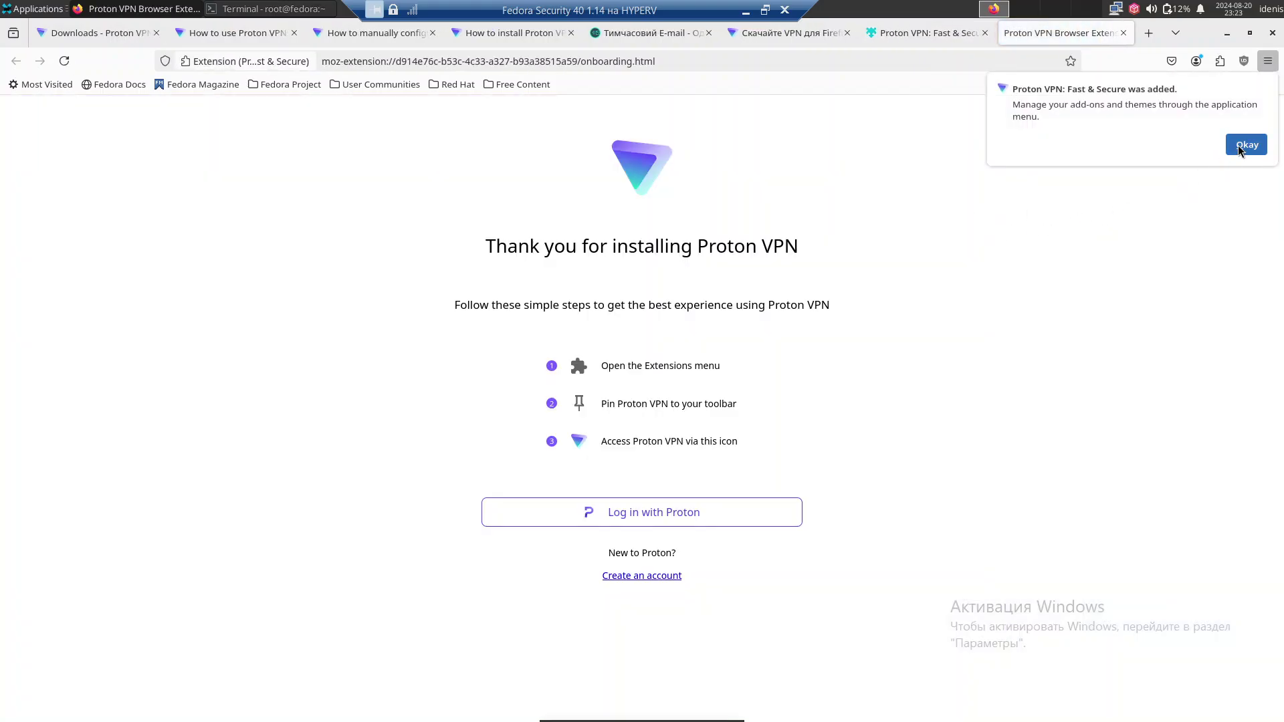
Dismiss the extension-added notice, start the Proton login, and allow the extension to control proxy settings.
{"action": "left_click", "coordinate": [1238, 146]}
{"action": "left_click", "coordinate": [665, 512]}
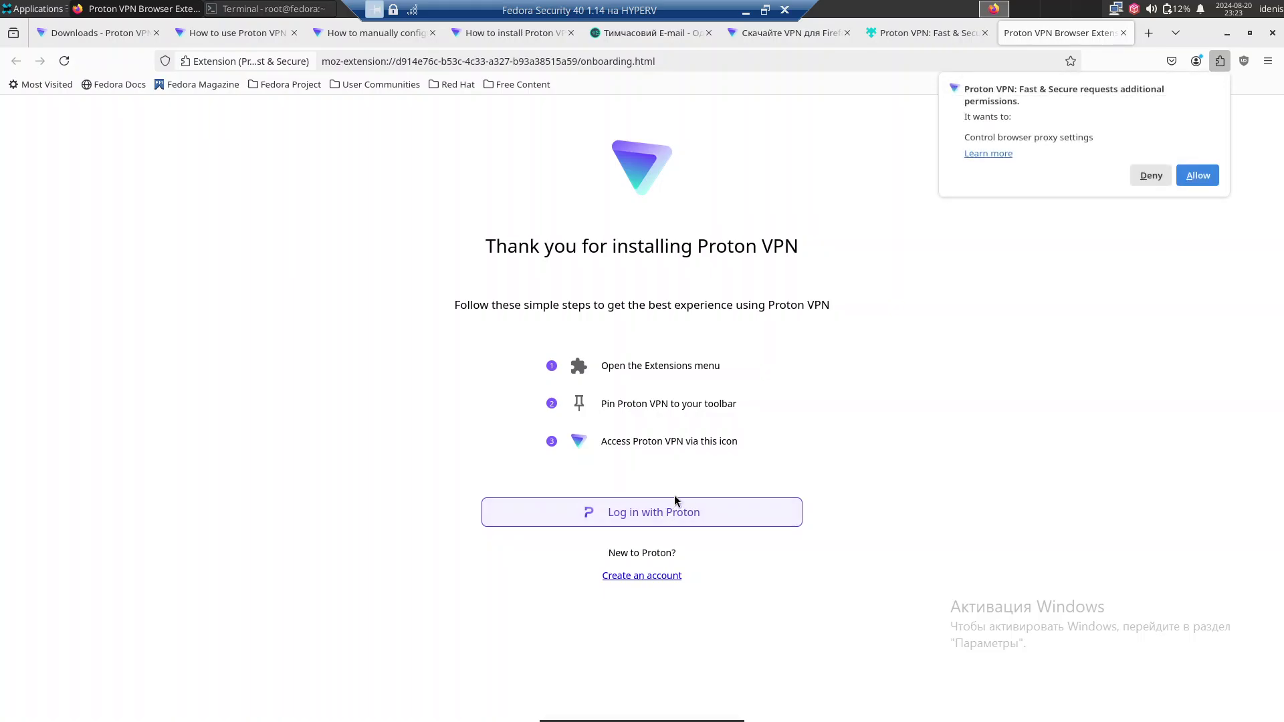
{"action": "left_click", "coordinate": [1197, 175]}
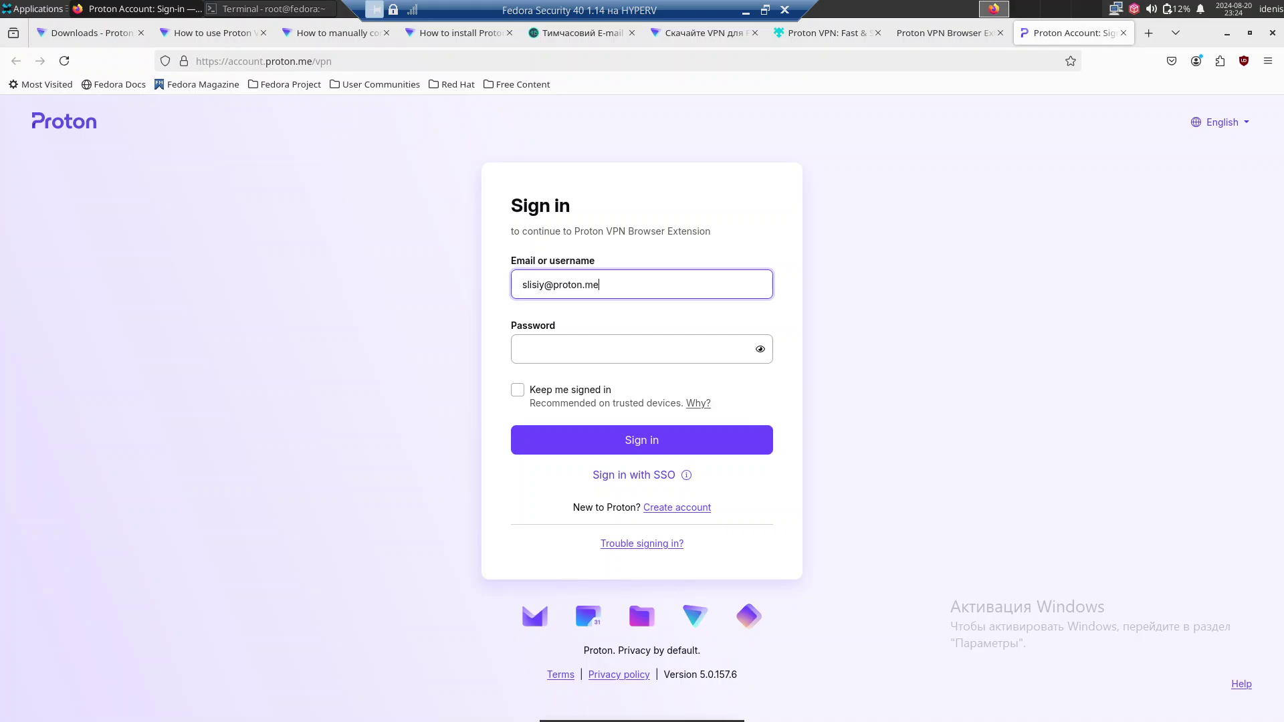
Enter the account password, correct the username, and submit the sign-in form.
{"action": "key", "text": "Tab"}
{"action": "type", "text": "•"}
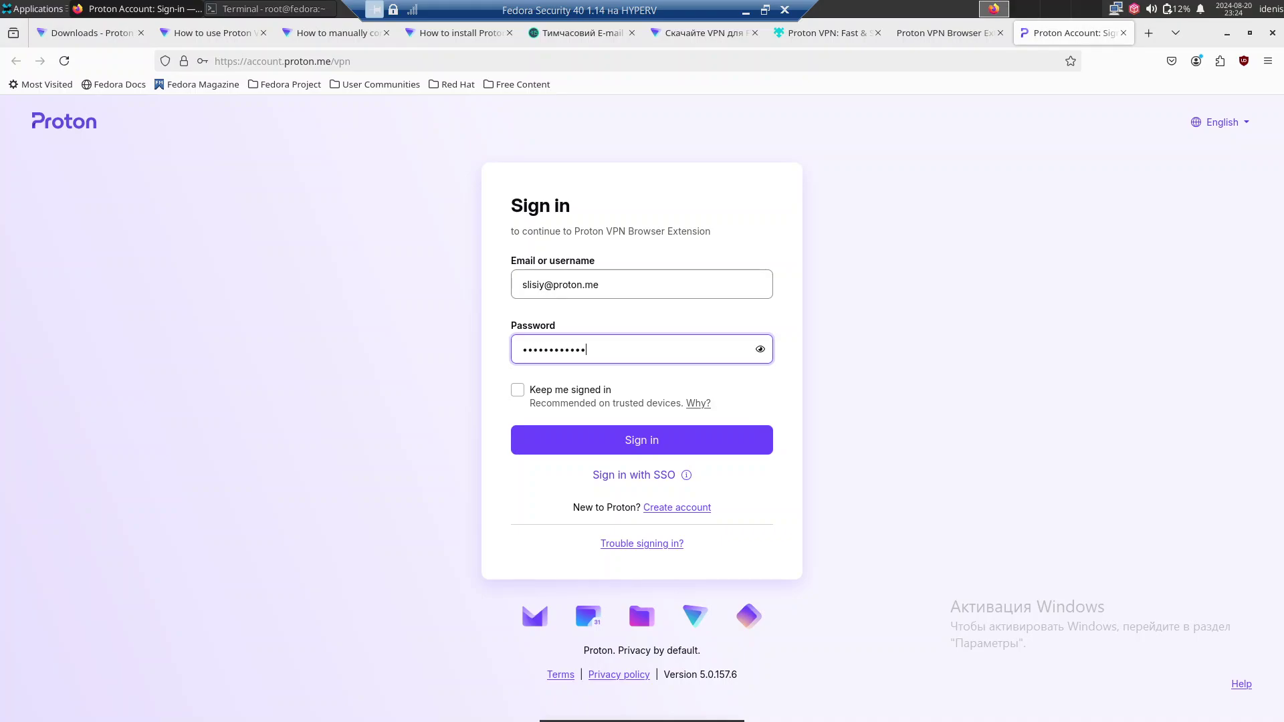
{"action": "left_click", "coordinate": [530, 288]}
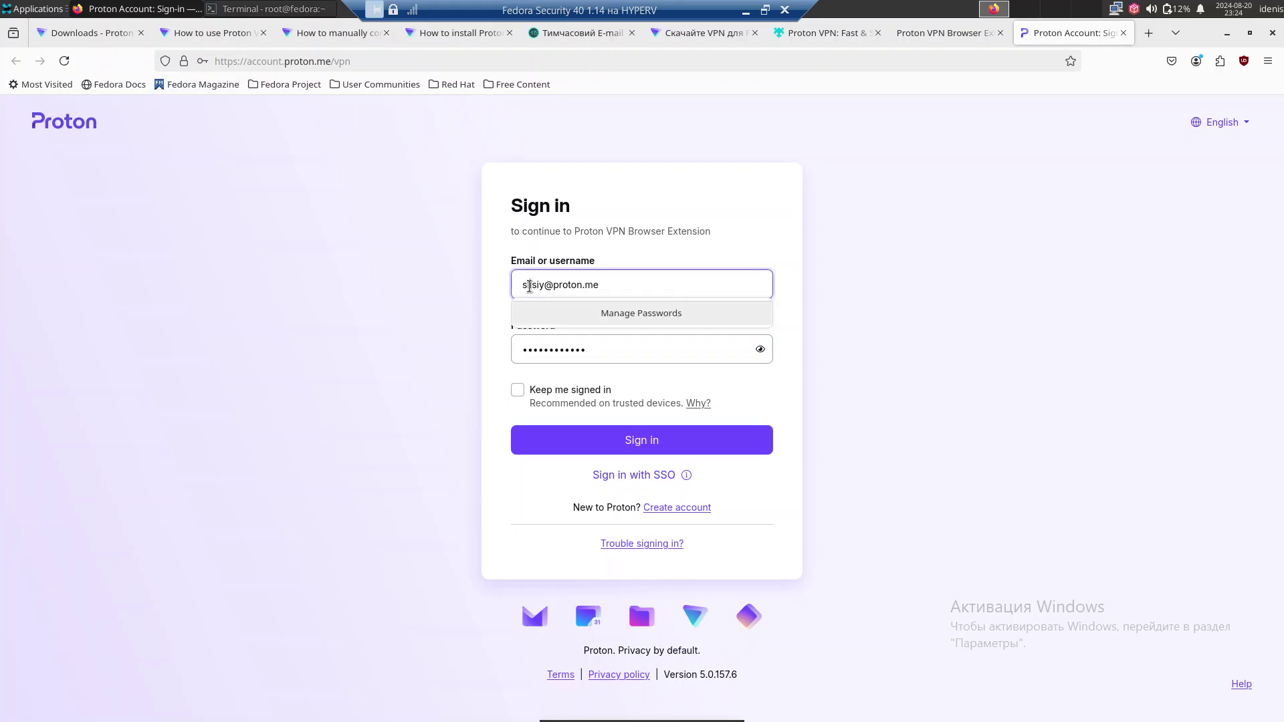
{"action": "type", "text": "li"}
{"action": "left_click", "coordinate": [608, 440]}
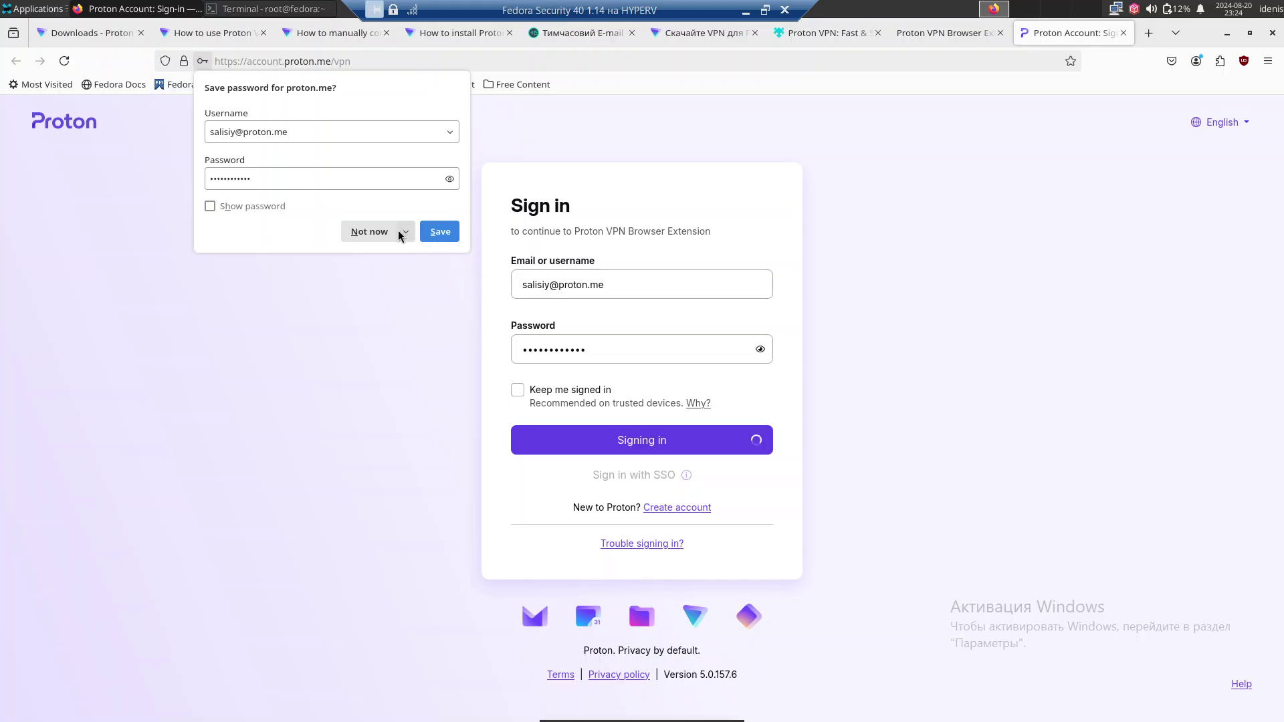
Decline saving the password and solve the puzzle check; the credentials are rejected.
{"action": "left_click", "coordinate": [397, 232]}
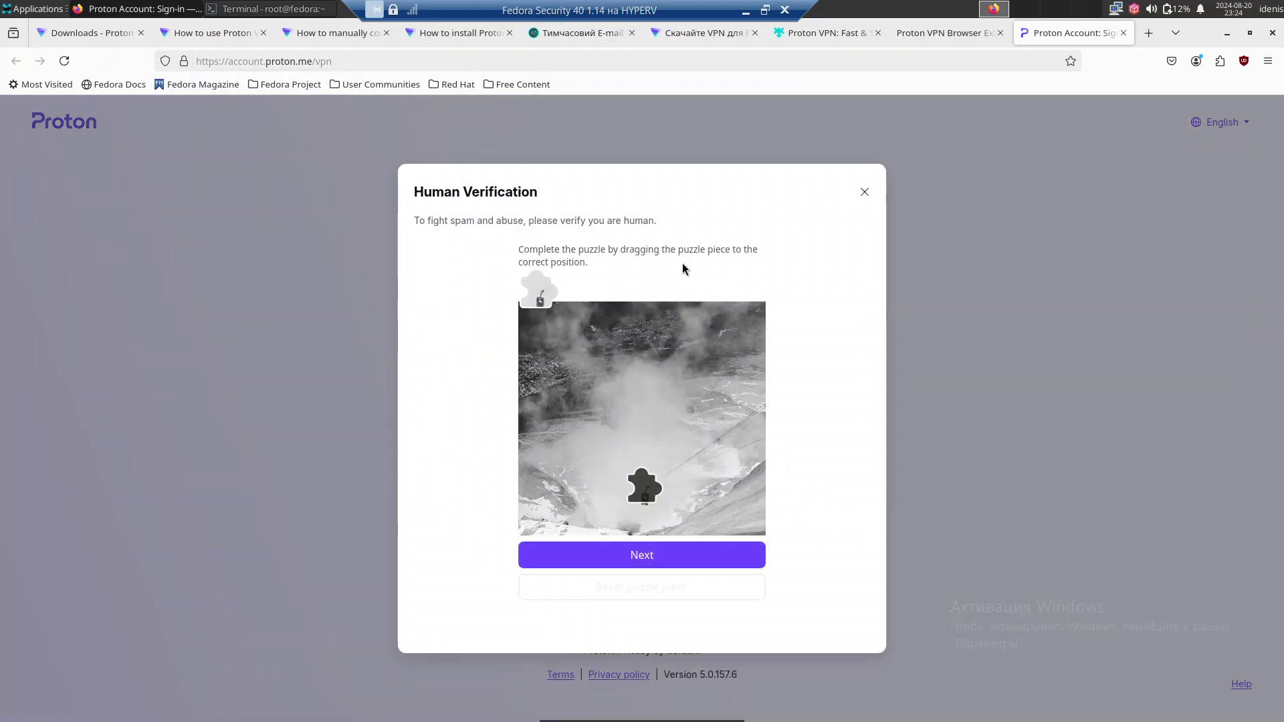
{"action": "left_click_drag", "start_coordinate": [547, 300], "coordinate": [650, 494]}
{"action": "left_click", "coordinate": [640, 552]}
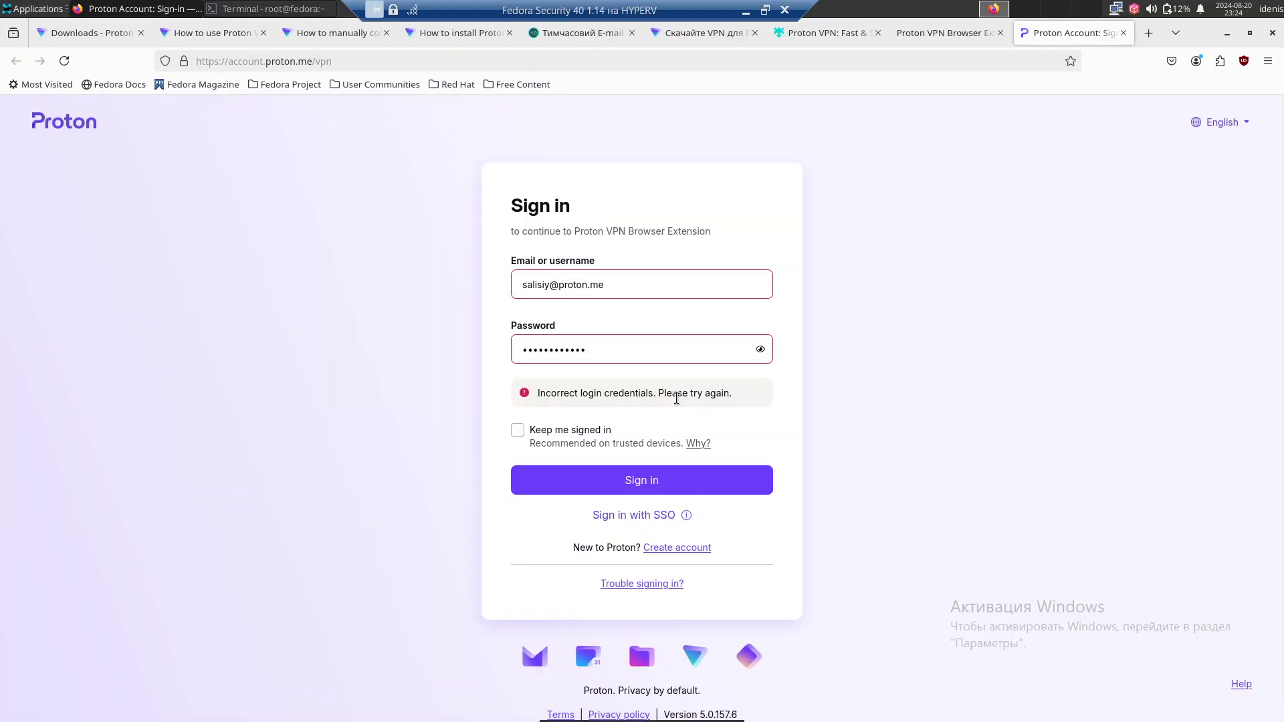
{"action": "left_click", "coordinate": [529, 292]}
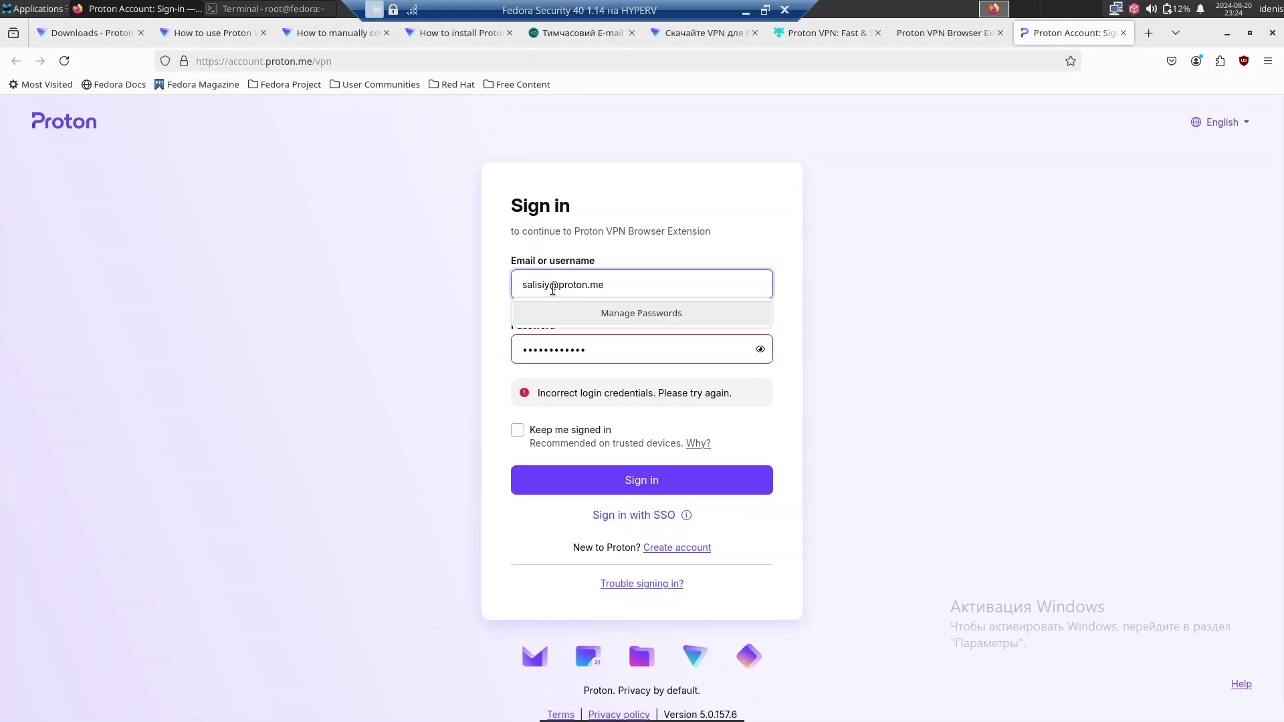
{"action": "left_click", "coordinate": [553, 289]}
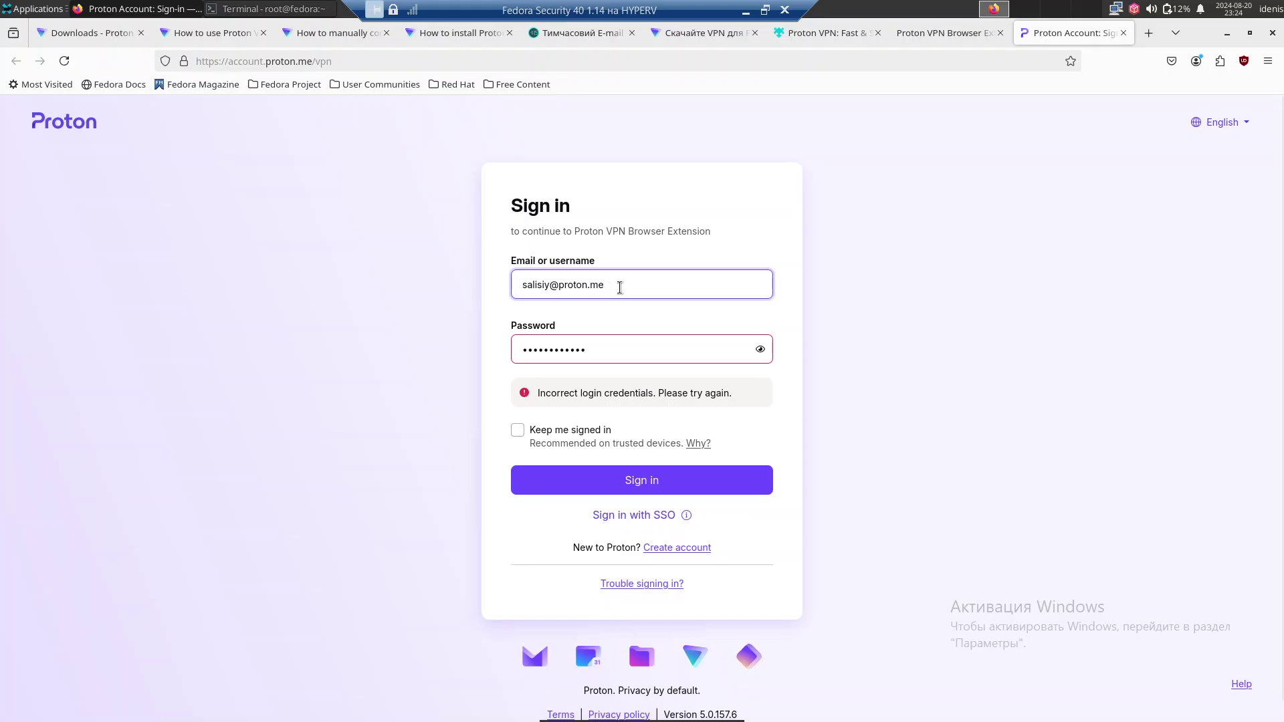
Retype the password, resubmit the sign-in, and solve the lighthouse puzzle check.
{"action": "left_click", "coordinate": [620, 287]}
{"action": "left_click_drag", "start_coordinate": [605, 360], "coordinate": [481, 350]}
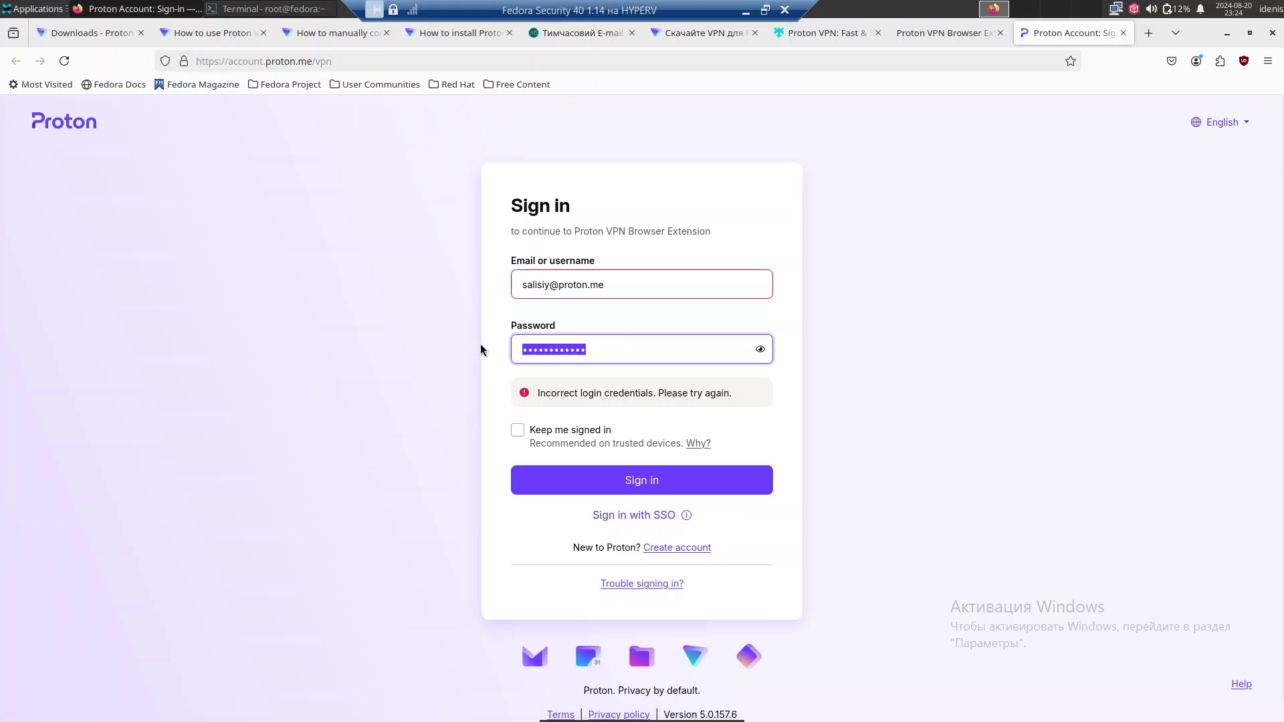
{"action": "type", "text": "•"}
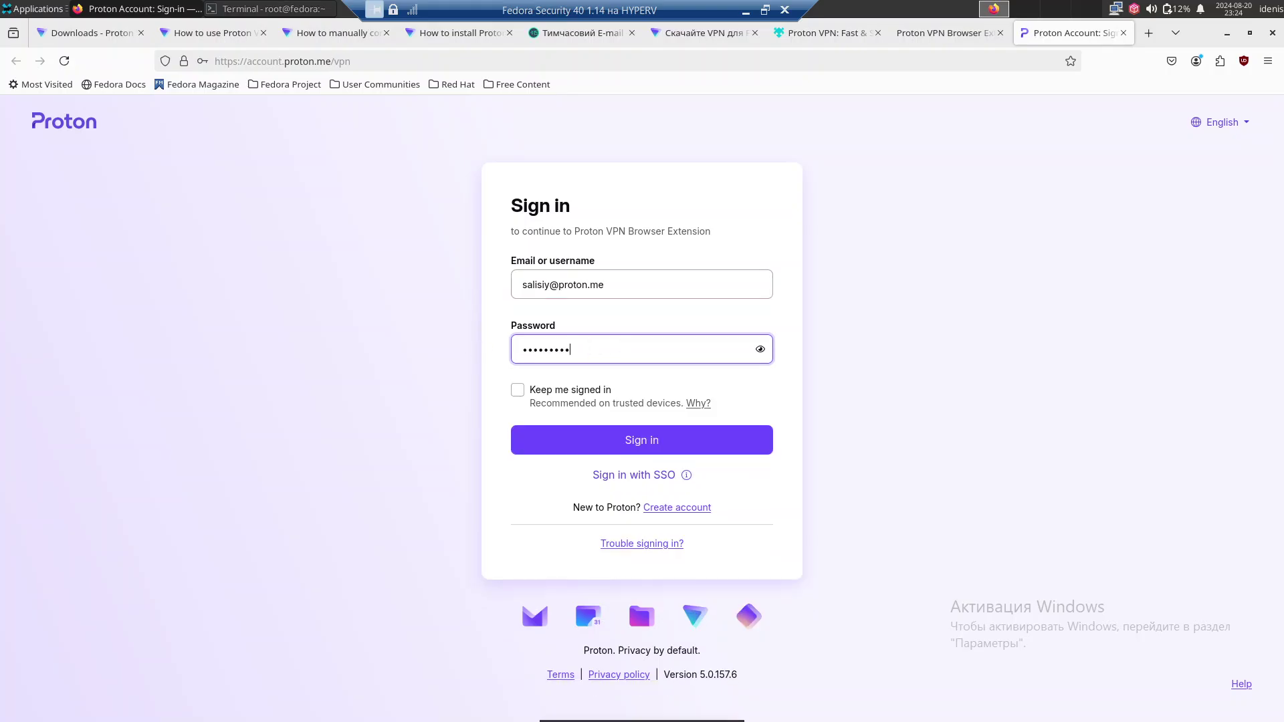
{"action": "key", "text": "Return"}
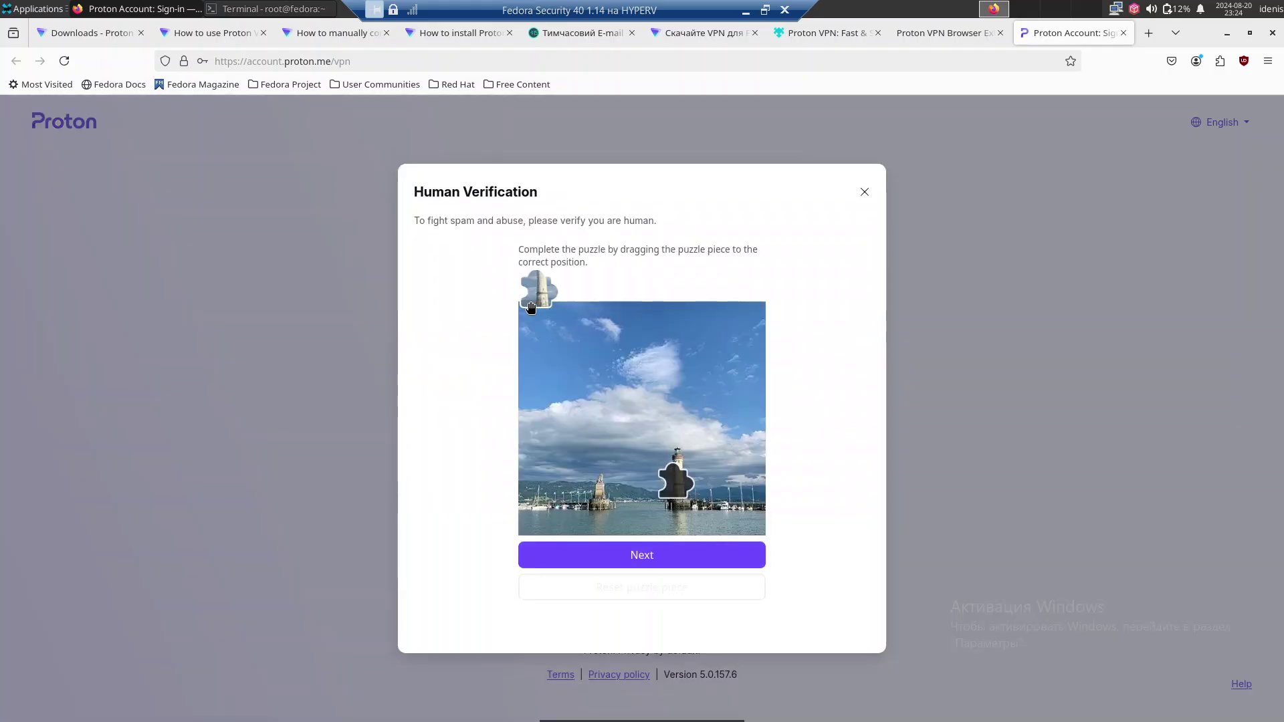
{"action": "left_click_drag", "start_coordinate": [599, 383], "coordinate": [677, 480]}
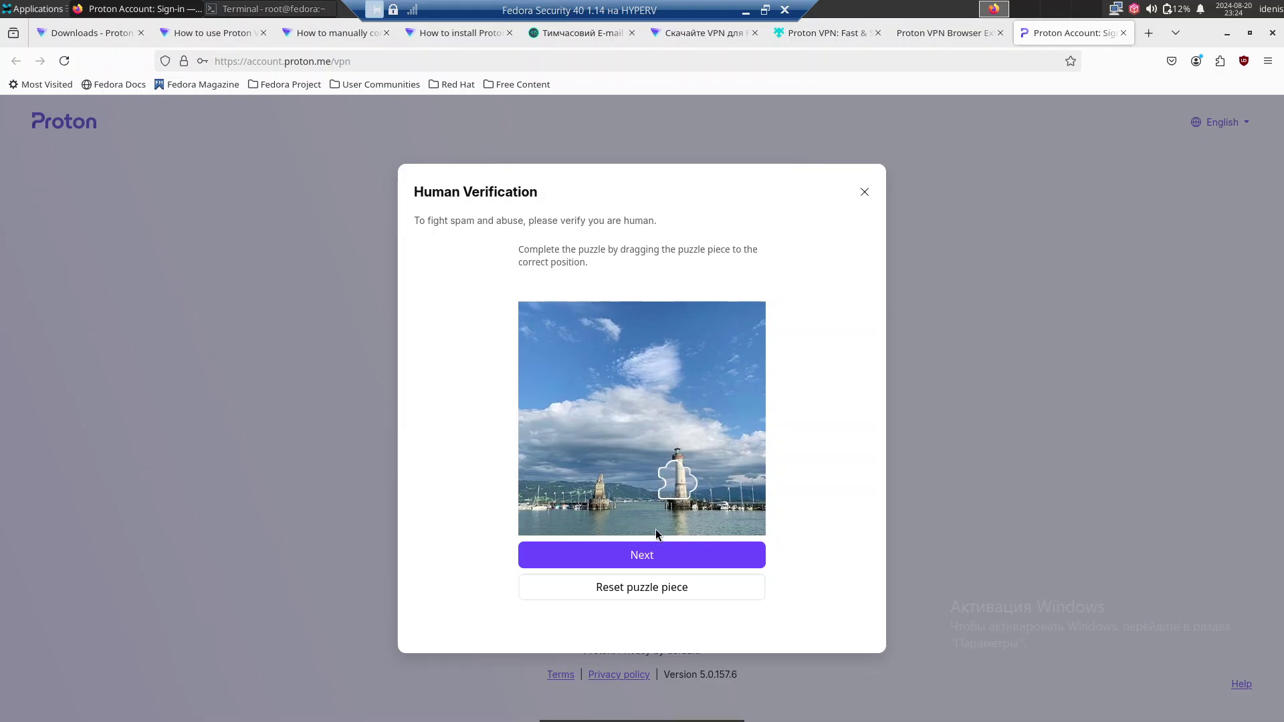
{"action": "left_click", "coordinate": [652, 558]}
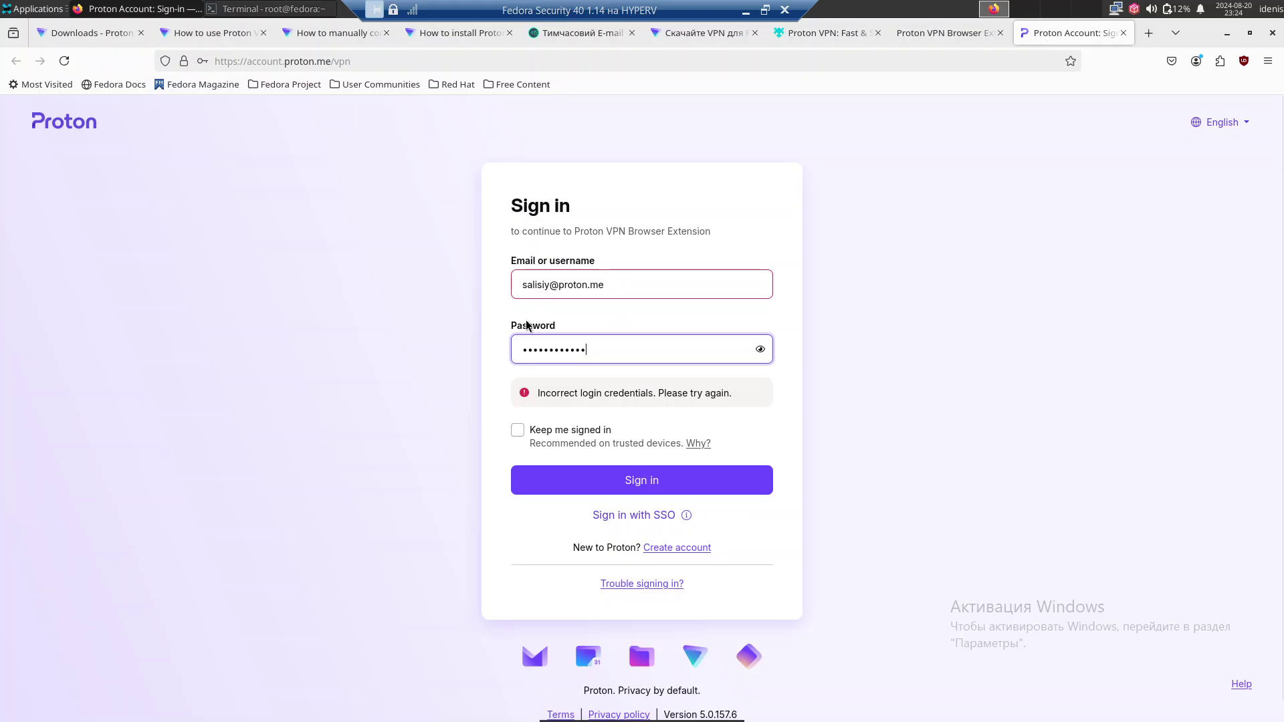
Fix the account username and resubmit so Proton confirms you're signed in.
{"action": "left_click", "coordinate": [540, 285]}
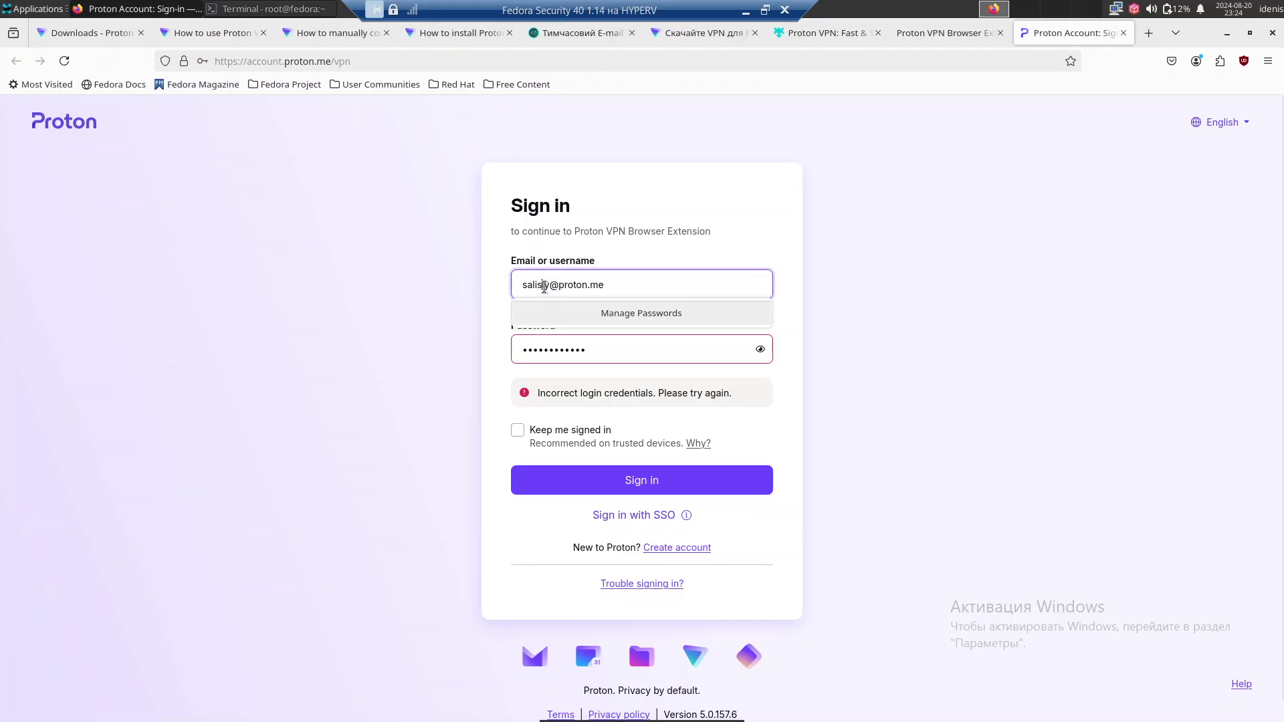
{"action": "left_click", "coordinate": [542, 286]}
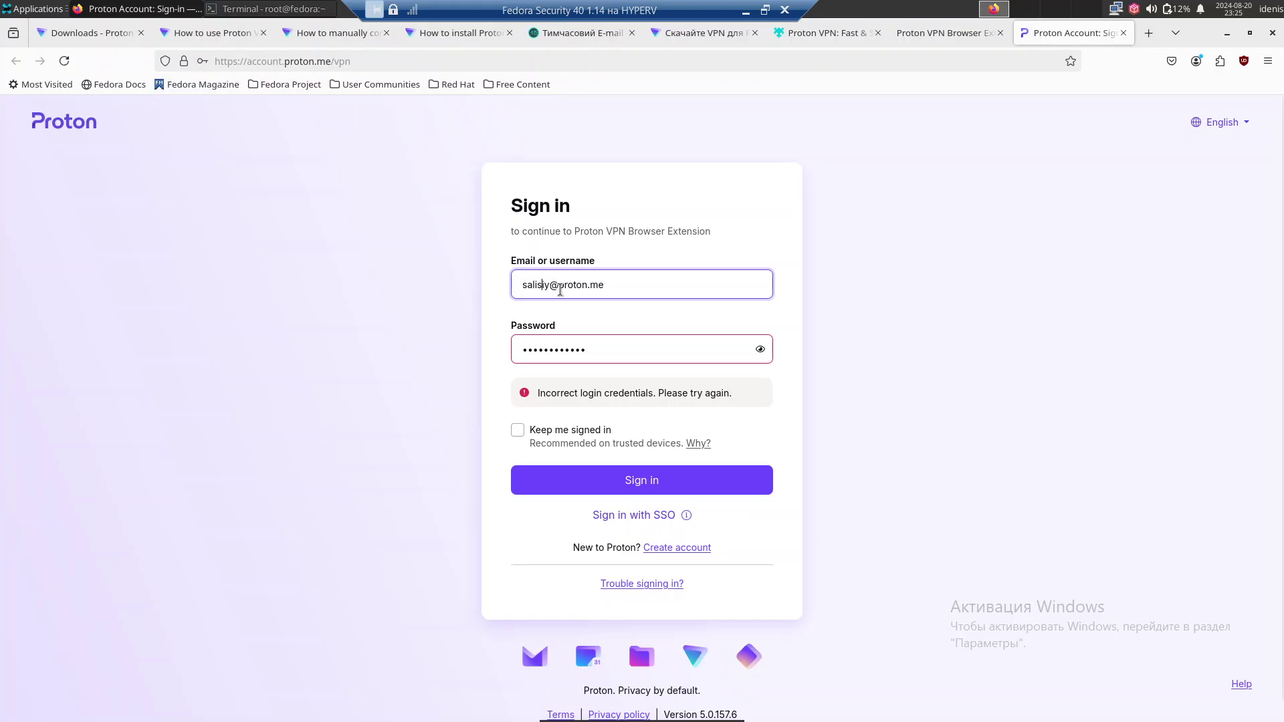
{"action": "left_click", "coordinate": [550, 286]}
{"action": "type", "text": "370"}
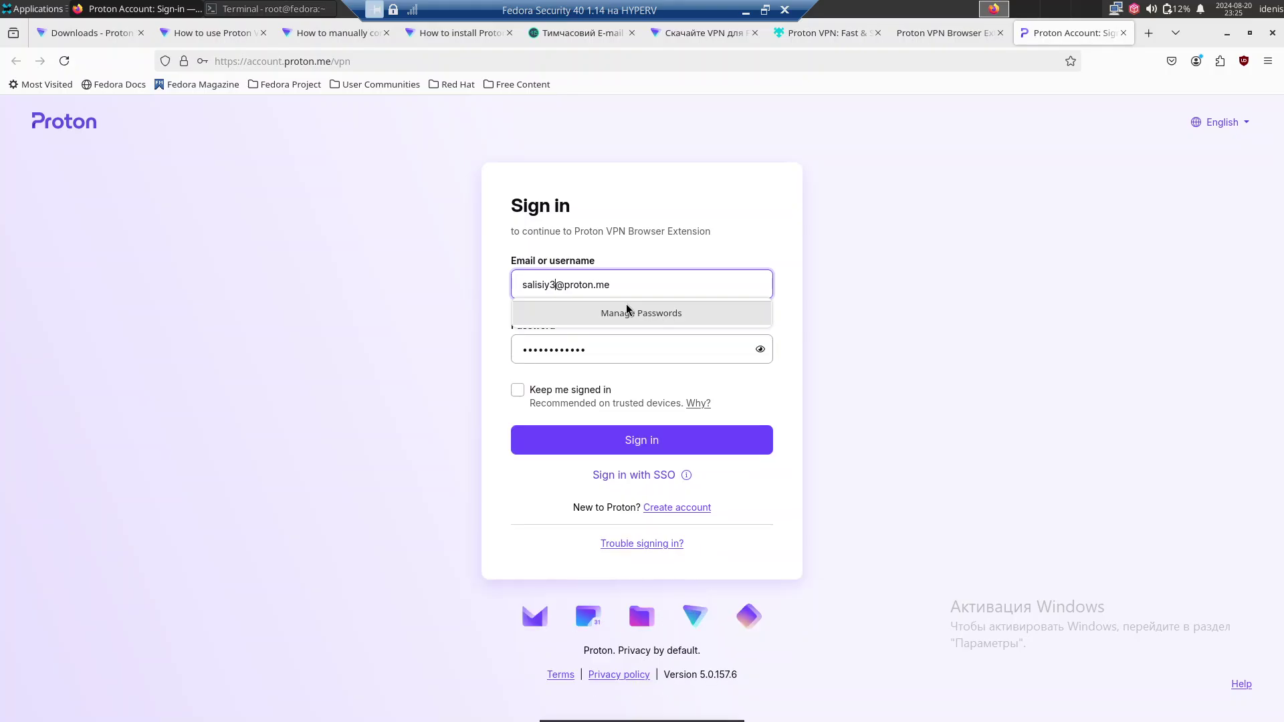
{"action": "key", "text": "Return"}
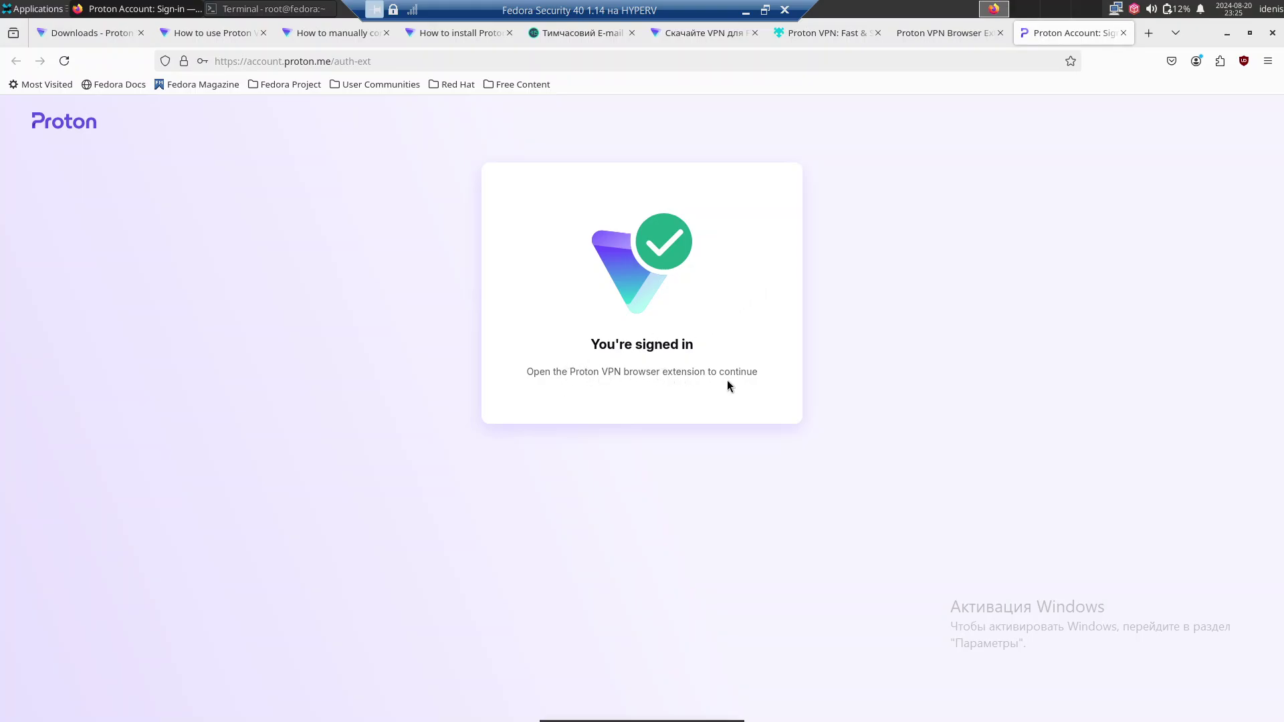
Pin the Proton VPN extension to the Firefox toolbar and open its server-list panel.
{"action": "left_click", "coordinate": [1220, 61]}
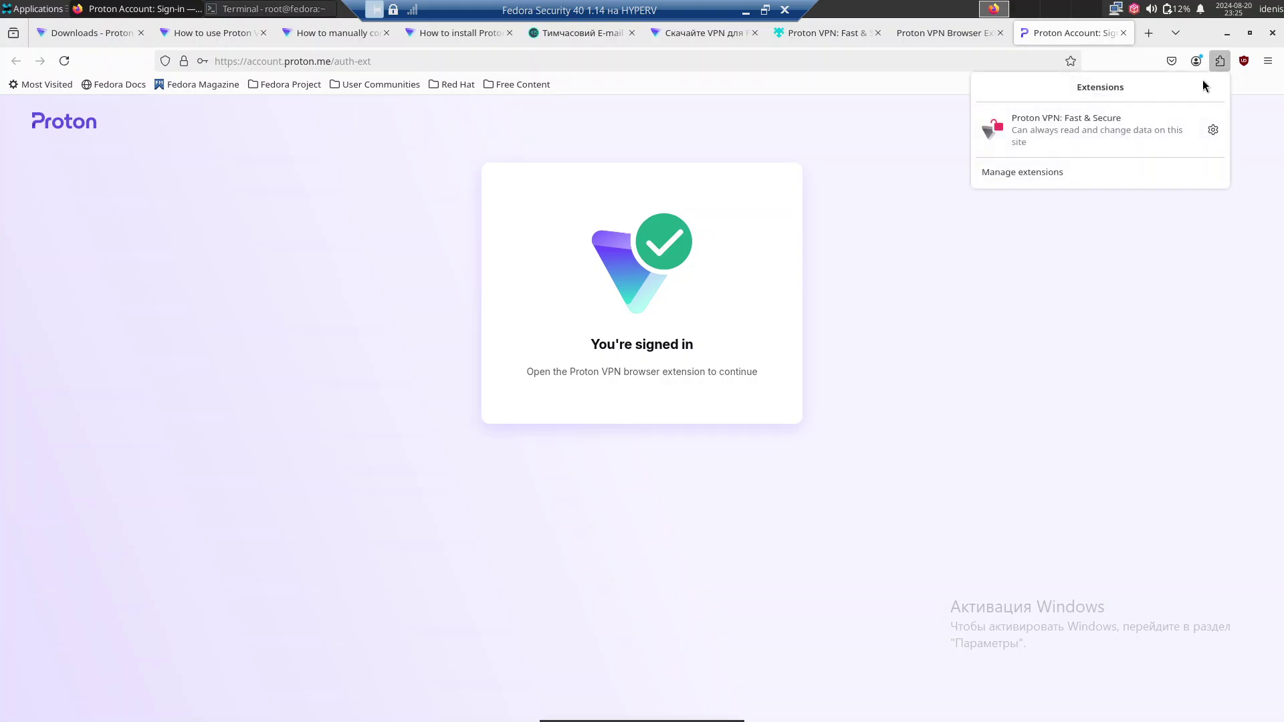
{"action": "left_click", "coordinate": [1188, 137]}
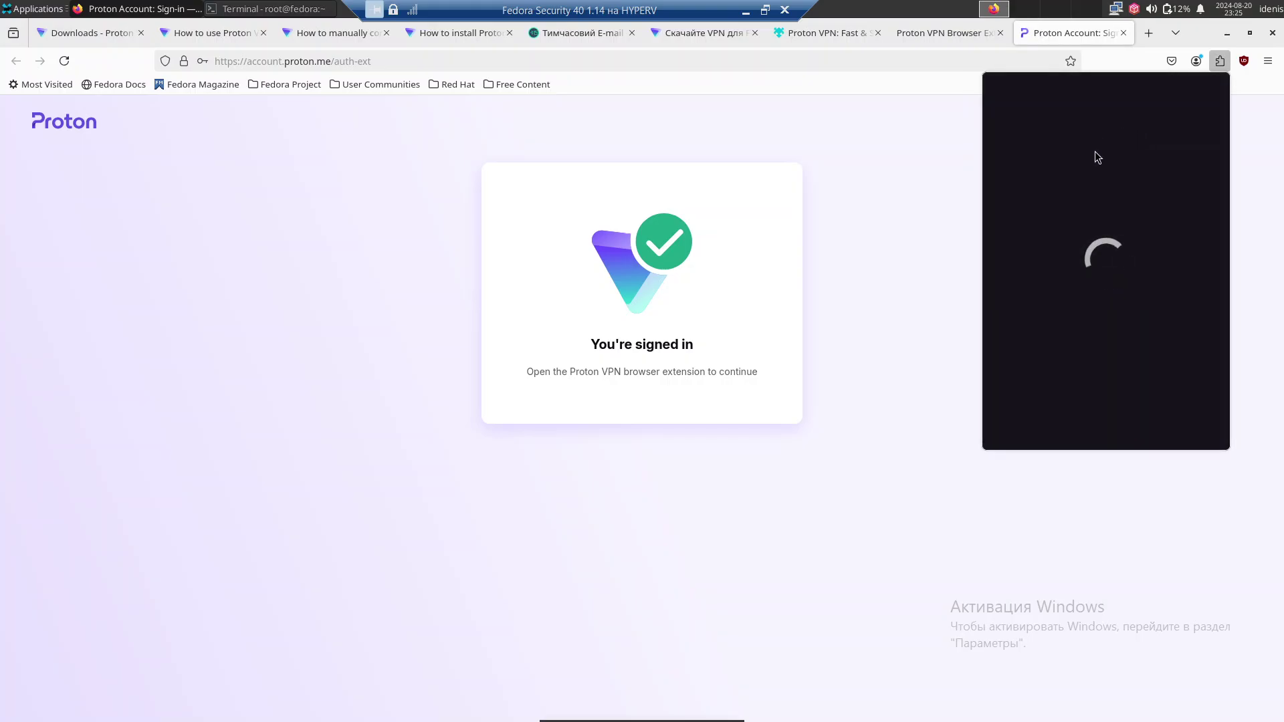
{"action": "left_click", "coordinate": [1220, 61]}
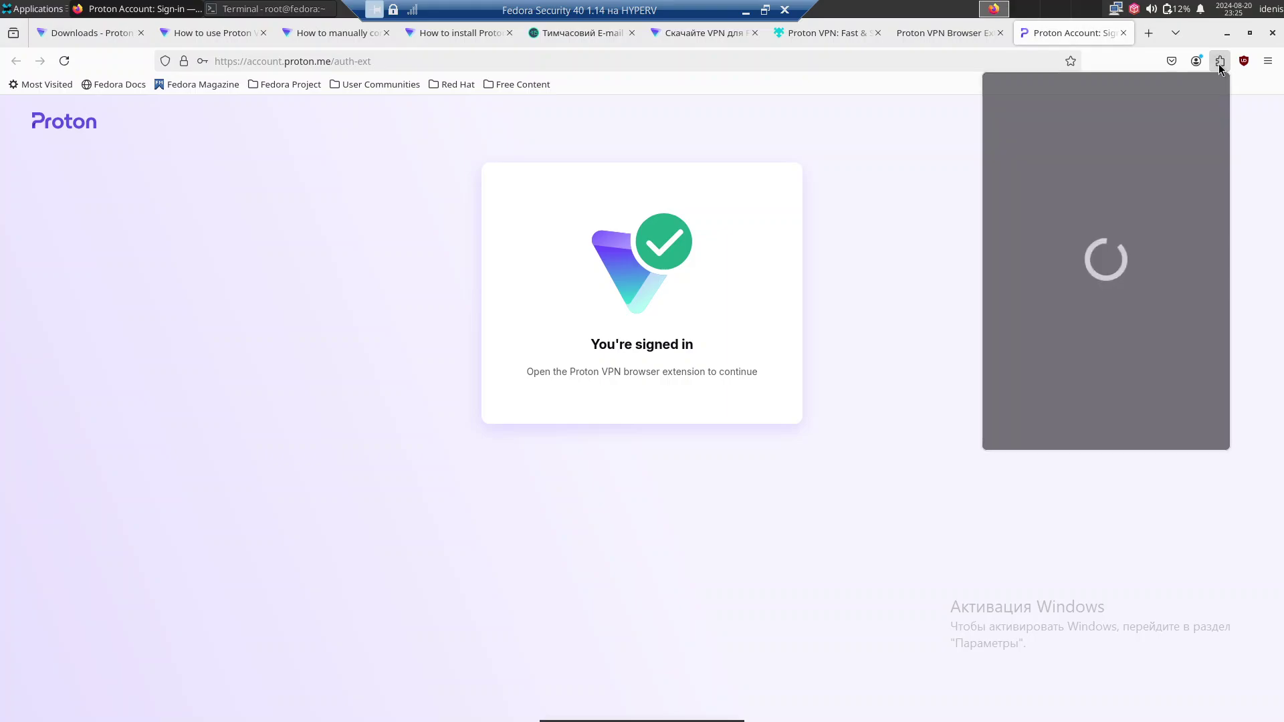
{"action": "left_click", "coordinate": [1220, 61]}
{"action": "left_click", "coordinate": [1211, 130]}
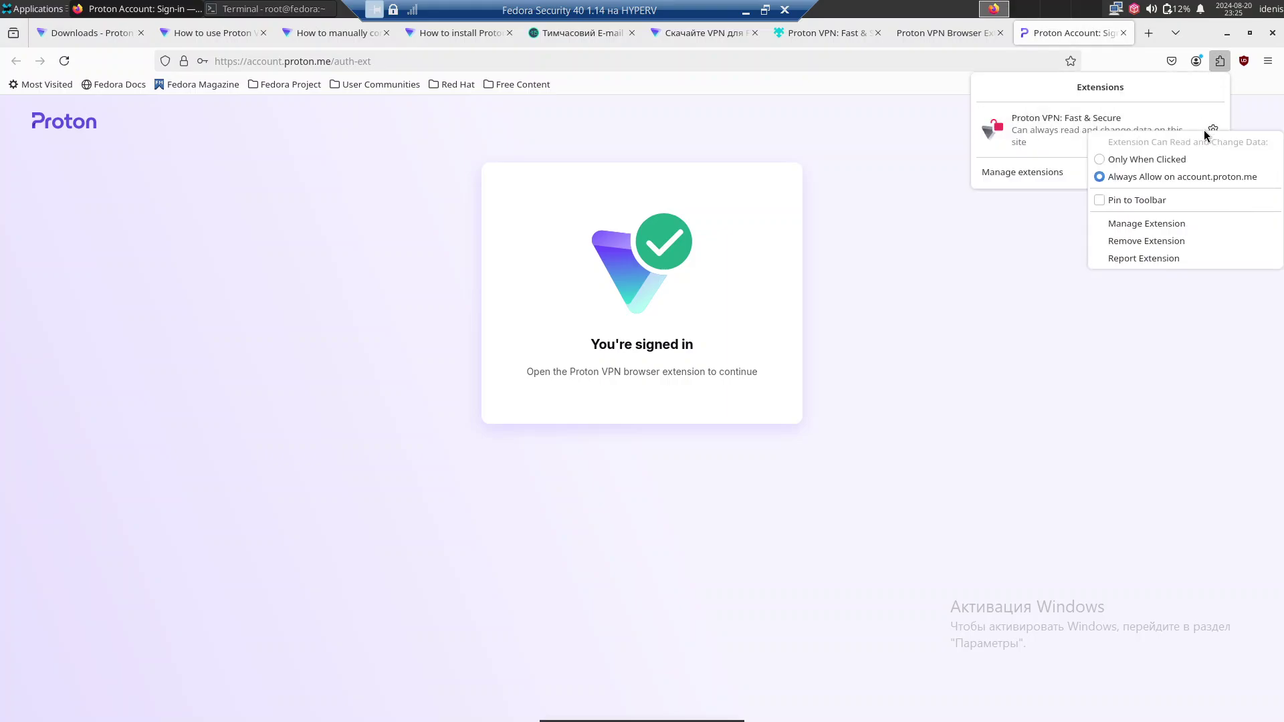
{"action": "left_click", "coordinate": [1163, 200]}
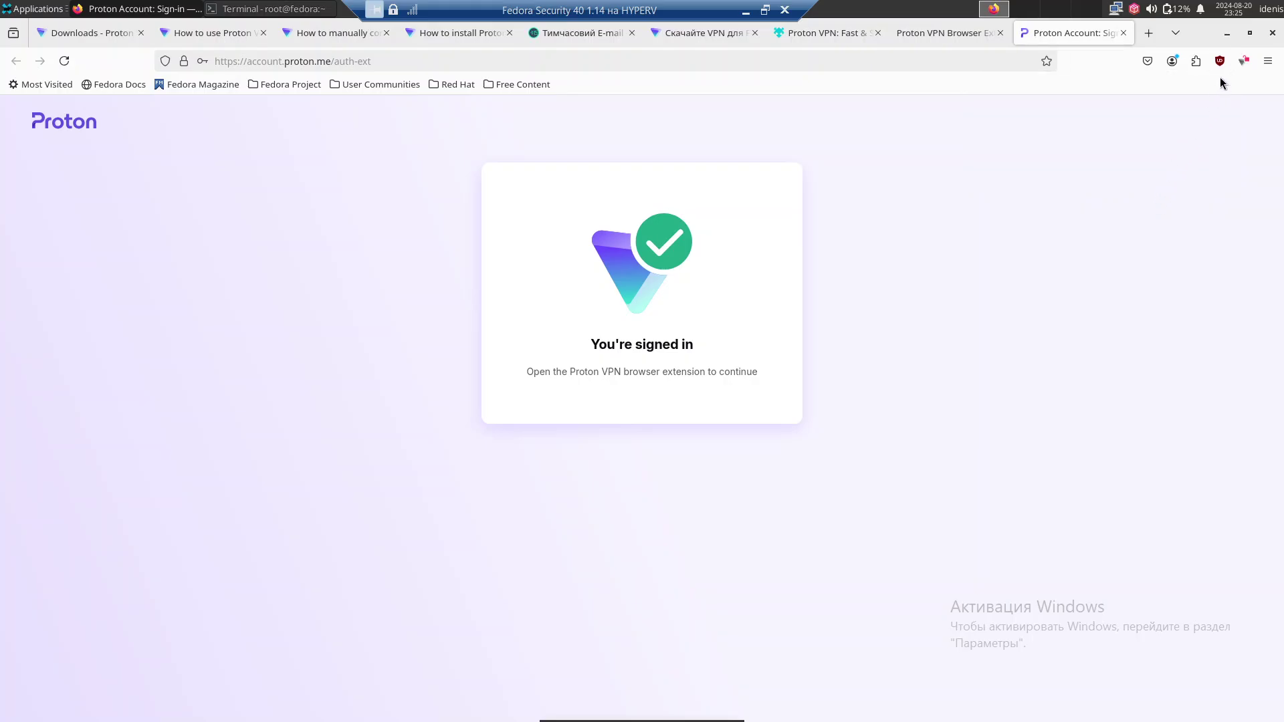
{"action": "left_click", "coordinate": [1244, 61]}
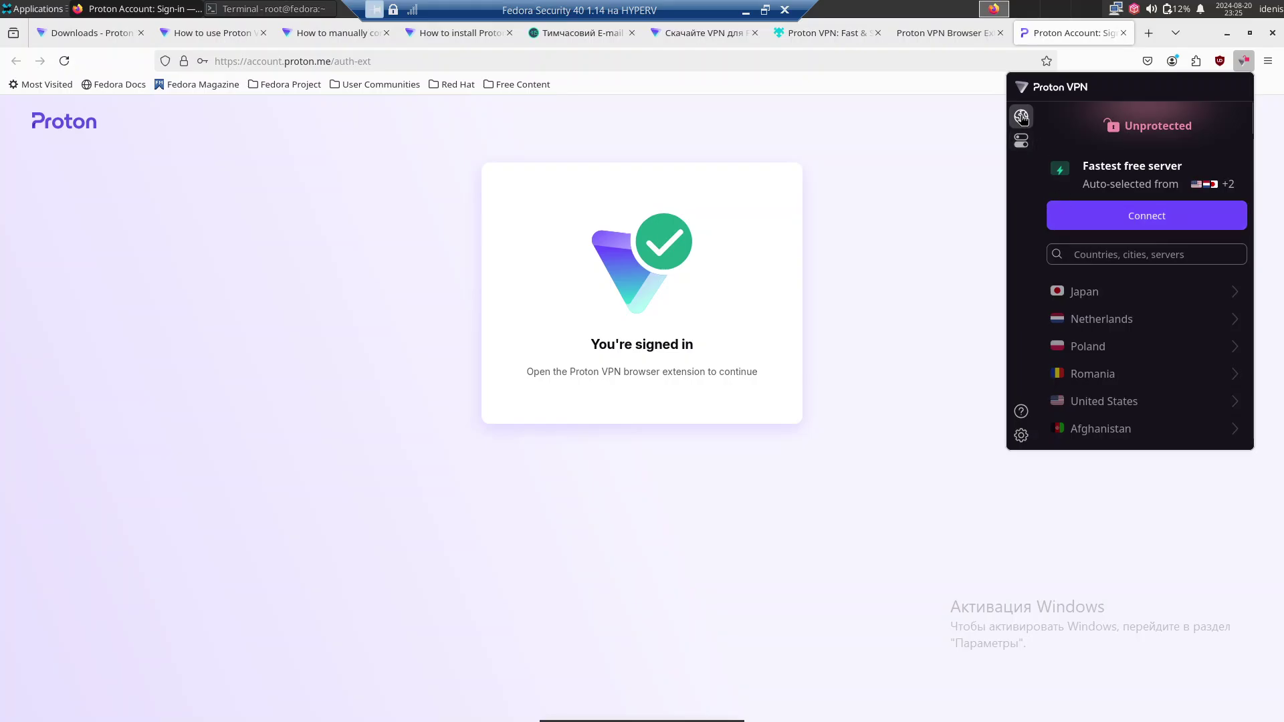
Browse the VPN feature settings and server list, try Japan, and dismiss the upgrade offer.
{"action": "left_click", "coordinate": [1024, 141]}
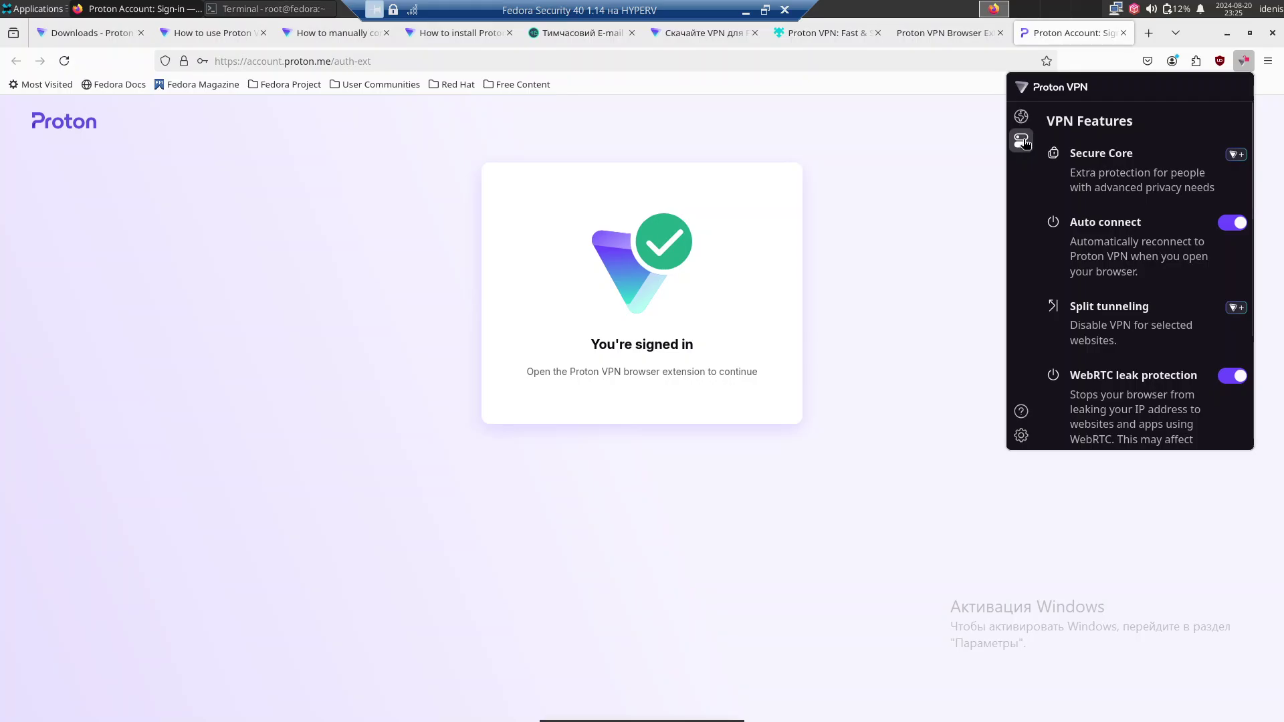
{"action": "scroll", "coordinate": [1049, 279], "scroll_direction": "down", "scroll_amount": 4}
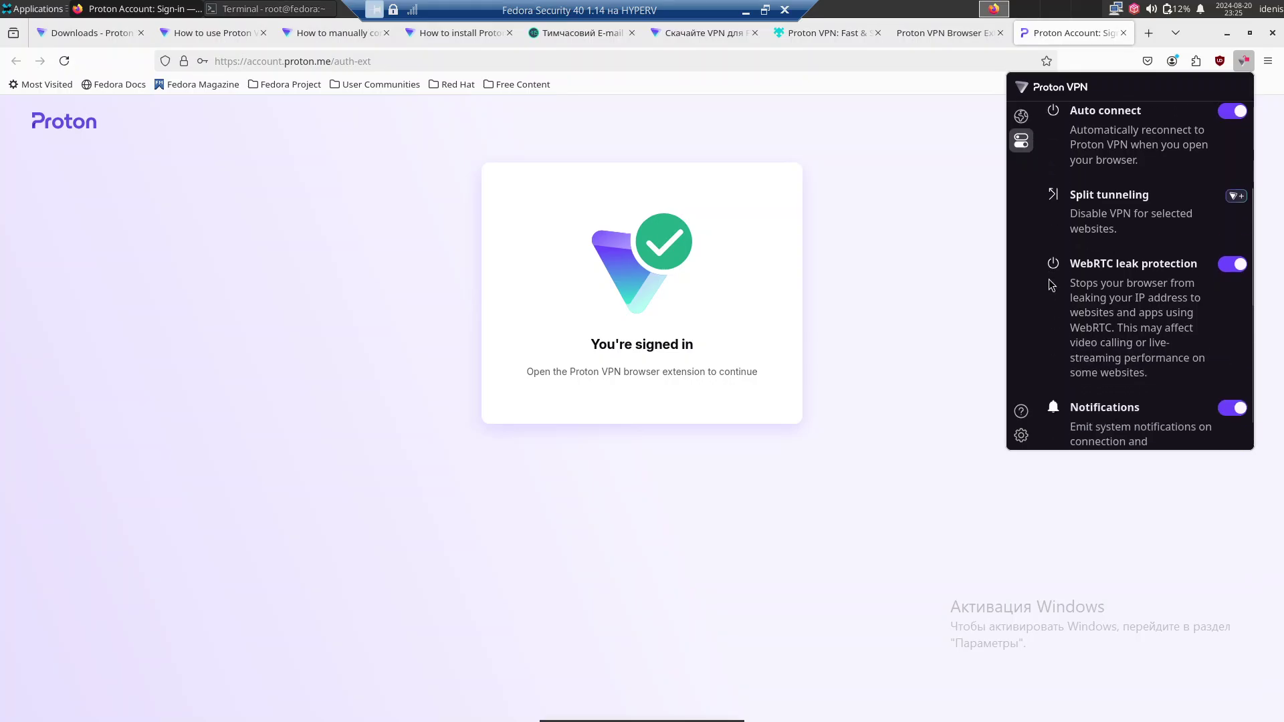
{"action": "scroll", "coordinate": [1043, 254], "scroll_direction": "up", "scroll_amount": 3}
{"action": "scroll", "coordinate": [1069, 223], "scroll_direction": "up", "scroll_amount": 2}
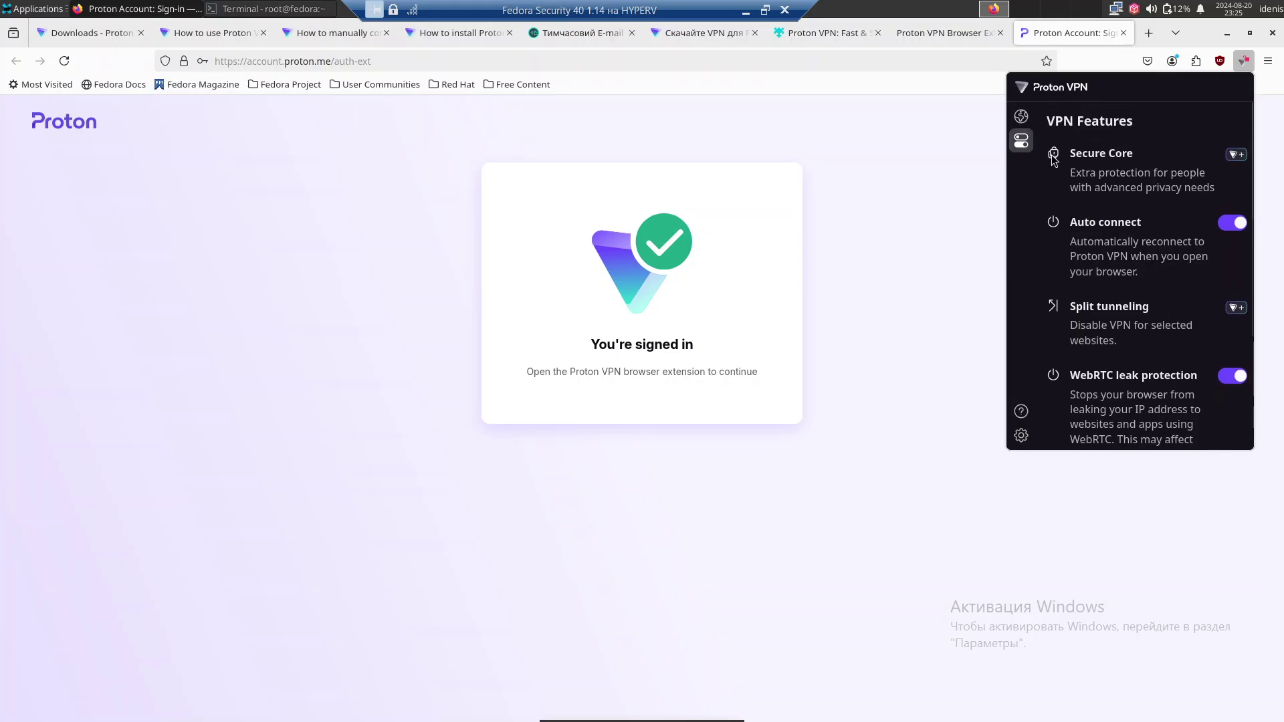
{"action": "left_click", "coordinate": [1021, 117]}
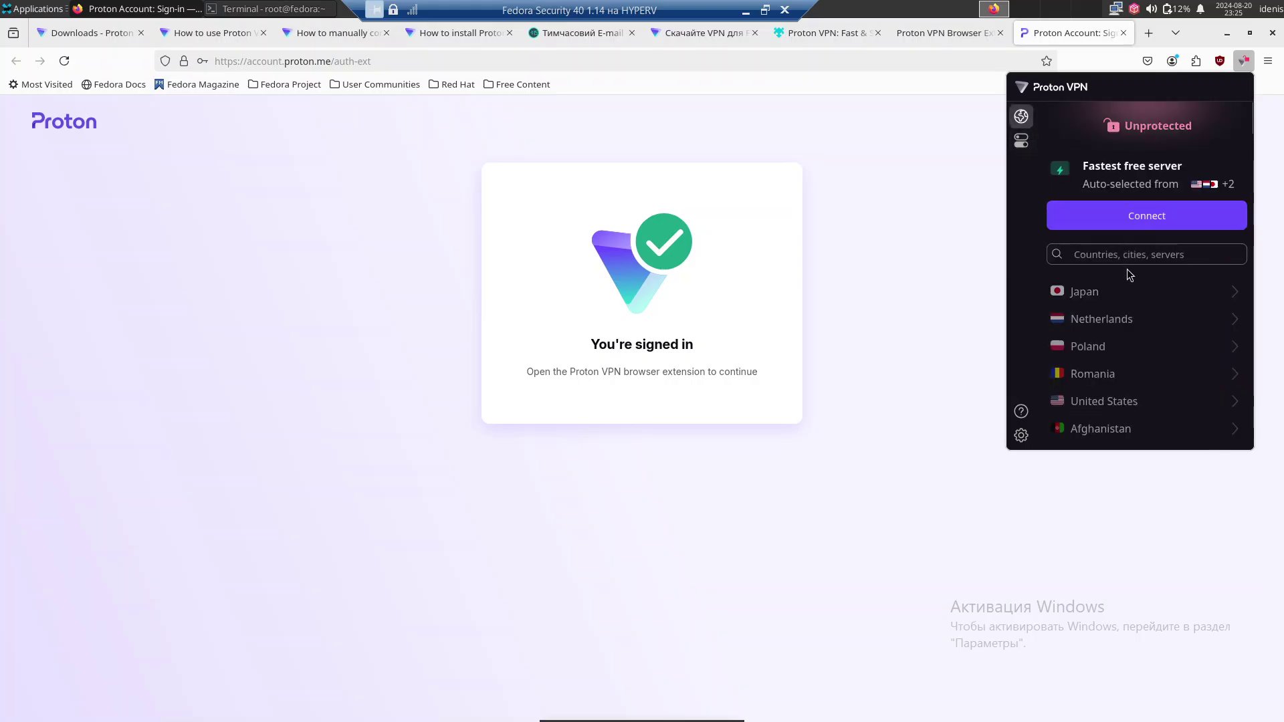
{"action": "scroll", "coordinate": [1127, 271], "scroll_direction": "down", "scroll_amount": 3}
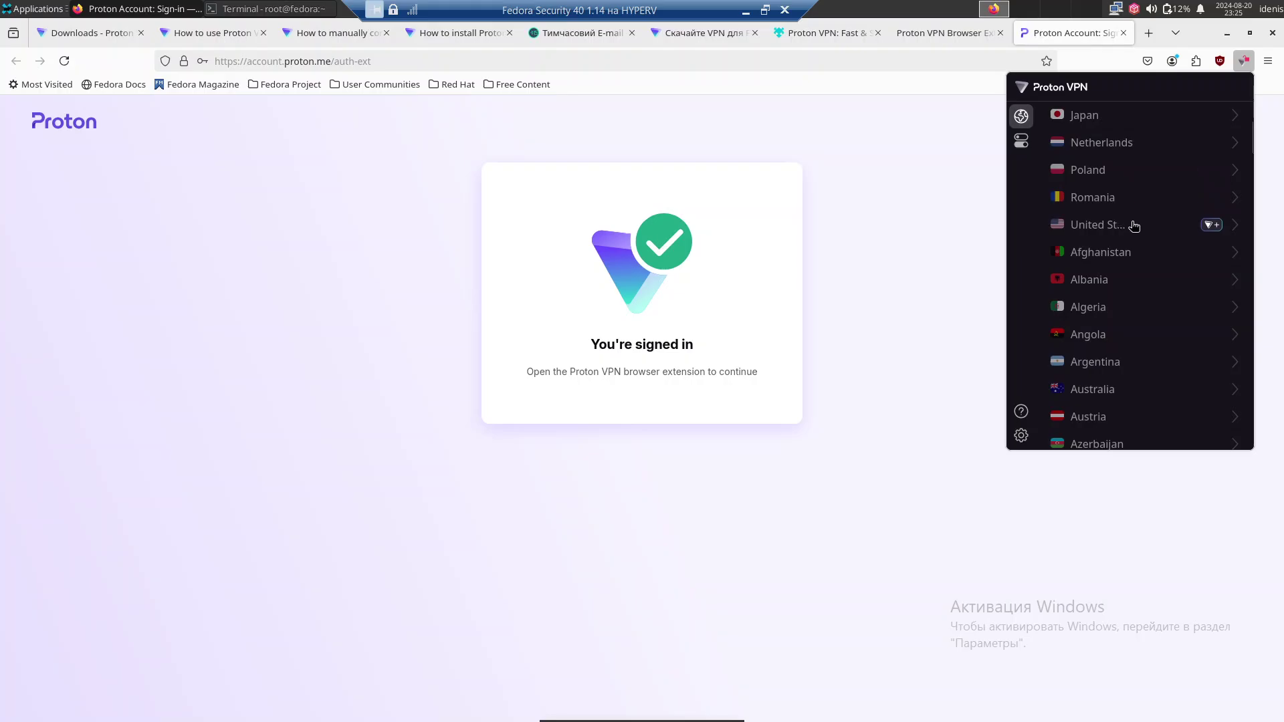
{"action": "scroll", "coordinate": [1130, 227], "scroll_direction": "down", "scroll_amount": 2}
{"action": "scroll", "coordinate": [1144, 234], "scroll_direction": "up", "scroll_amount": 5}
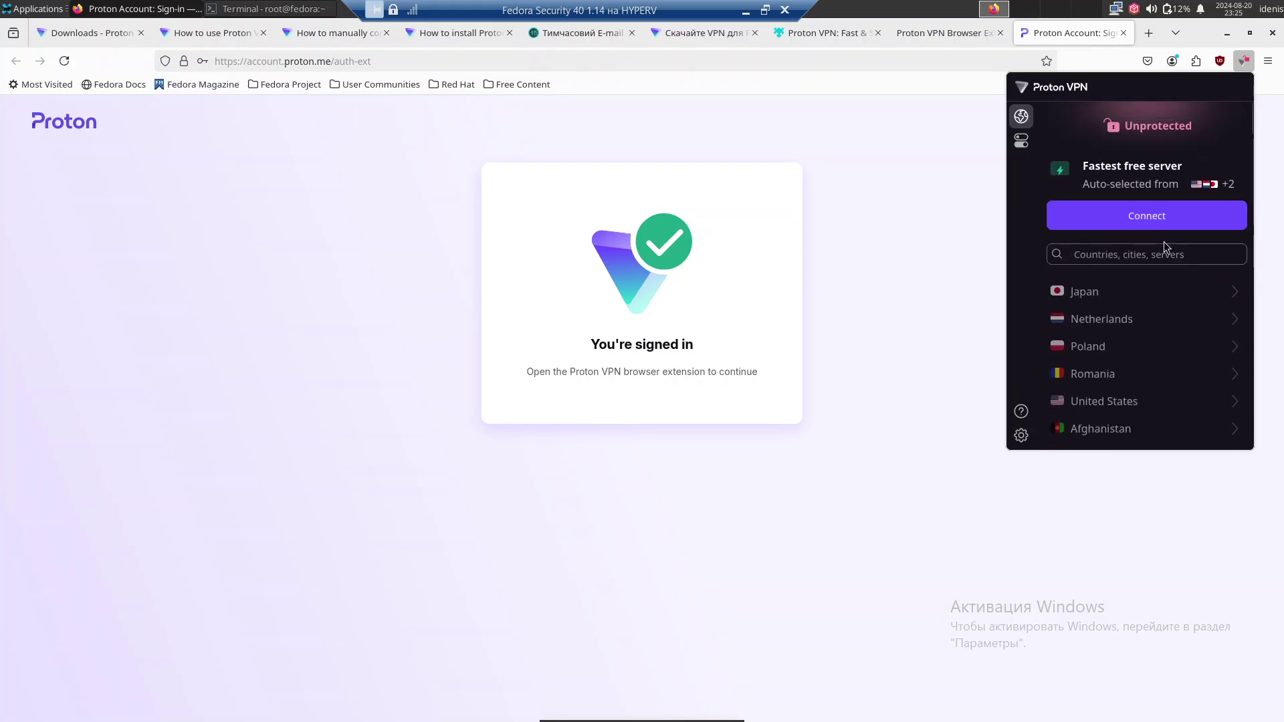
{"action": "left_click", "coordinate": [1210, 294]}
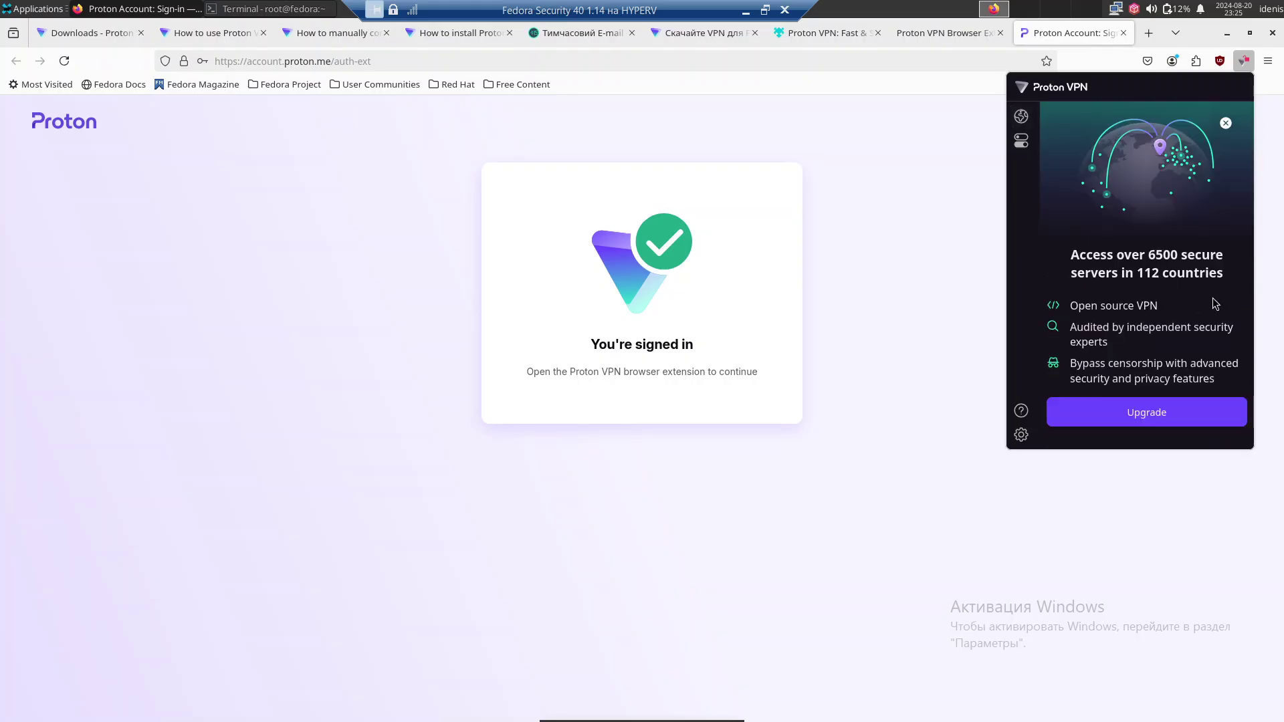
{"action": "left_click", "coordinate": [1227, 122]}
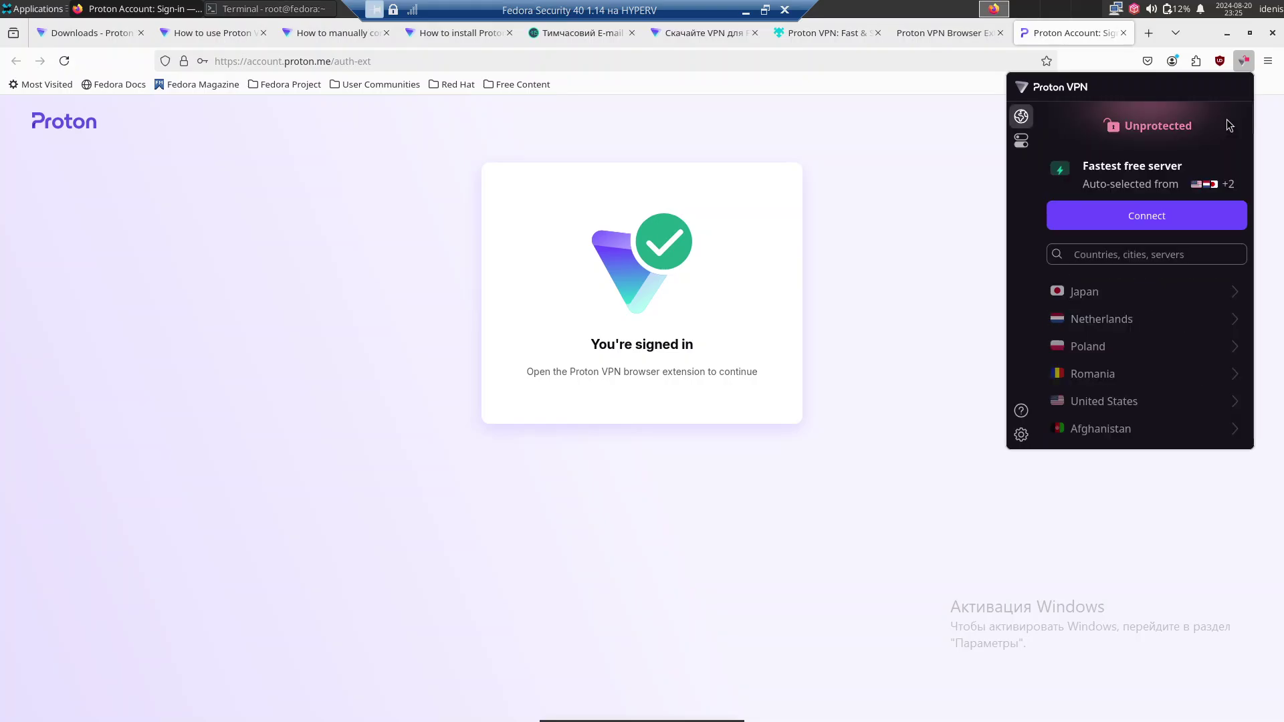
Connect to the fastest free server, NL-FREE#934057 in Amsterdam, then close the panel.
{"action": "left_click", "coordinate": [1146, 218]}
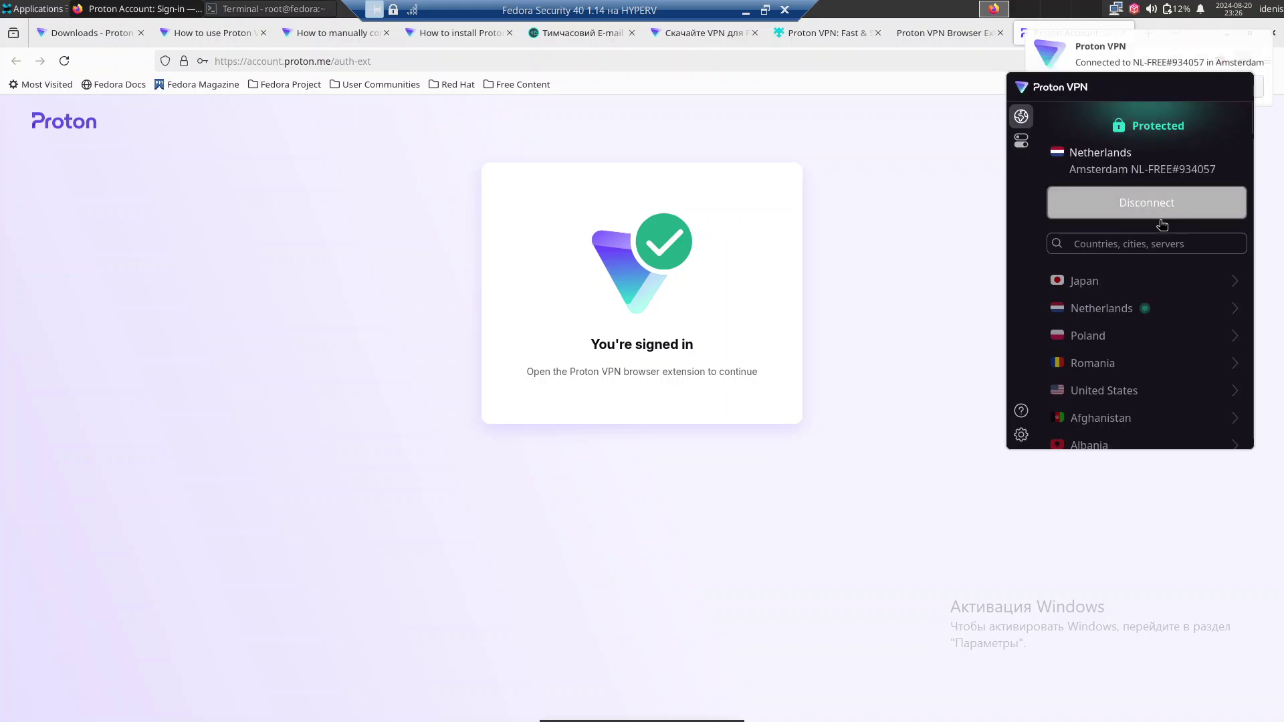
{"action": "scroll", "coordinate": [1163, 228], "scroll_direction": "down", "scroll_amount": 15}
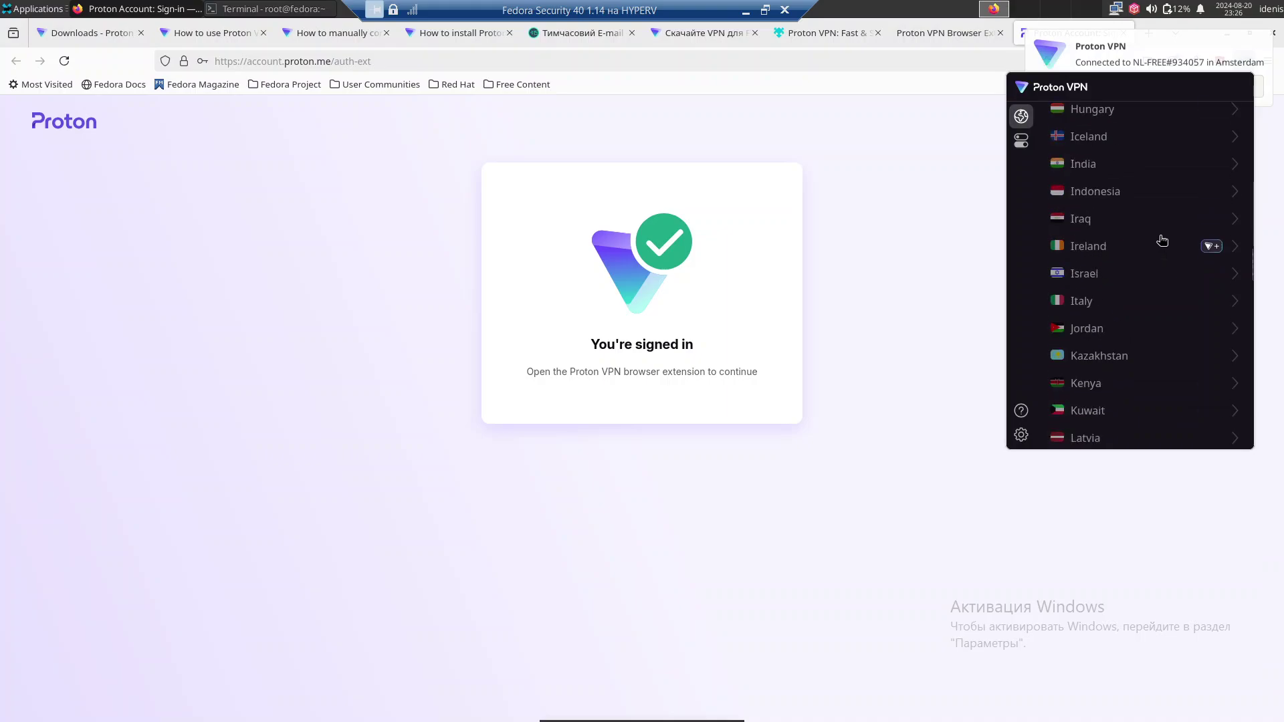
{"action": "scroll", "coordinate": [1162, 234], "scroll_direction": "down", "scroll_amount": 10}
{"action": "scroll", "coordinate": [1162, 227], "scroll_direction": "up", "scroll_amount": 20}
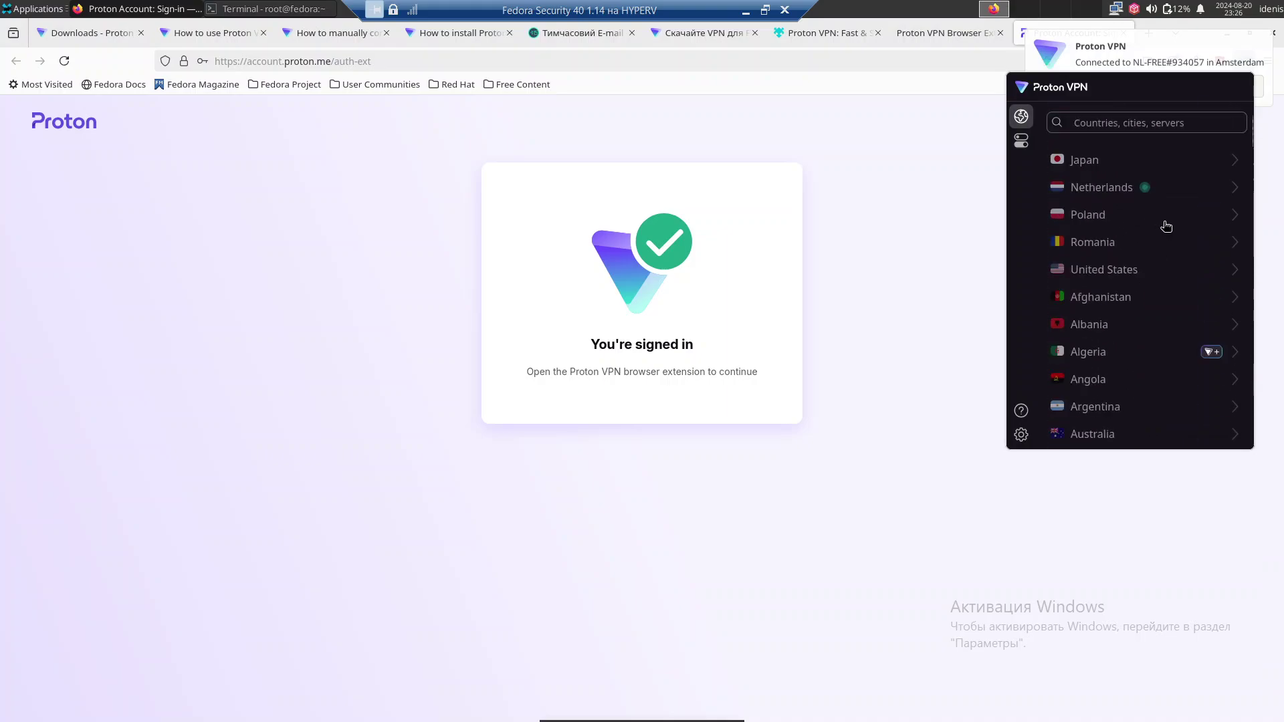
{"action": "scroll", "coordinate": [1166, 226], "scroll_direction": "up", "scroll_amount": 5}
{"action": "left_click", "coordinate": [912, 218]}
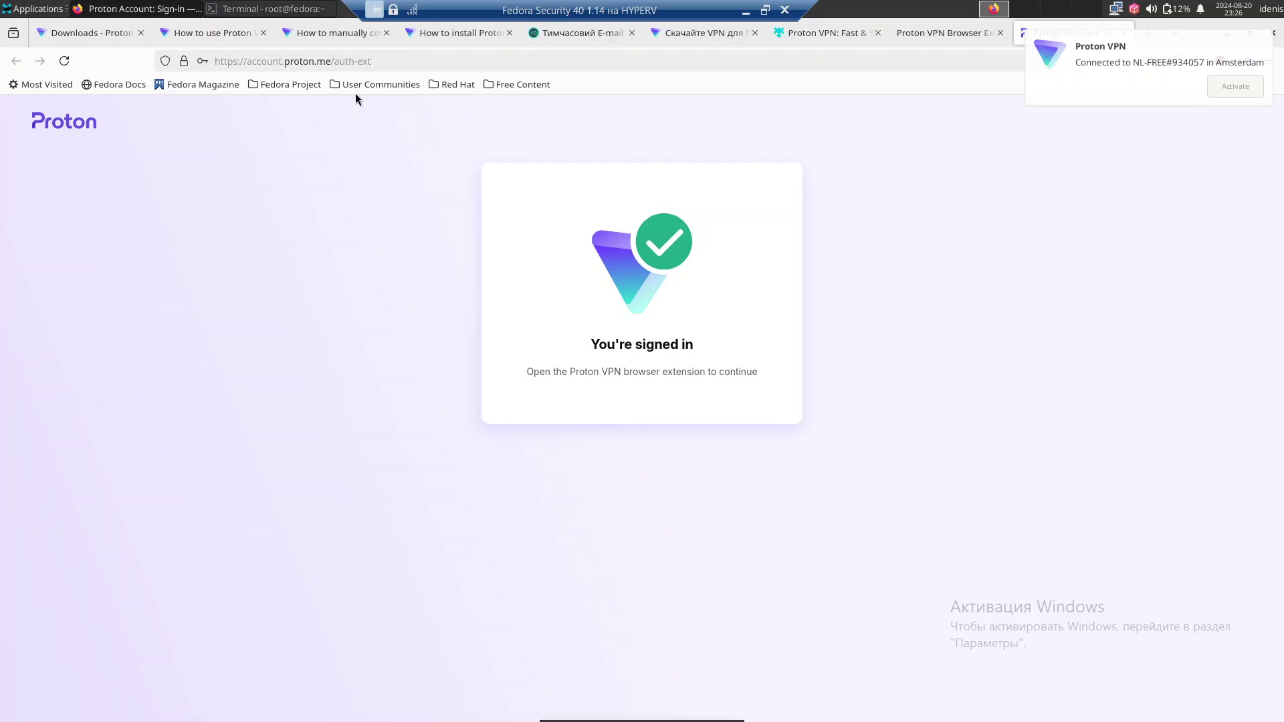
Search Google for 'my ip' and reject all cookies with 'Alles afwijzen'.
{"action": "left_click", "coordinate": [316, 57]}
{"action": "key", "text": "BackSpace"}
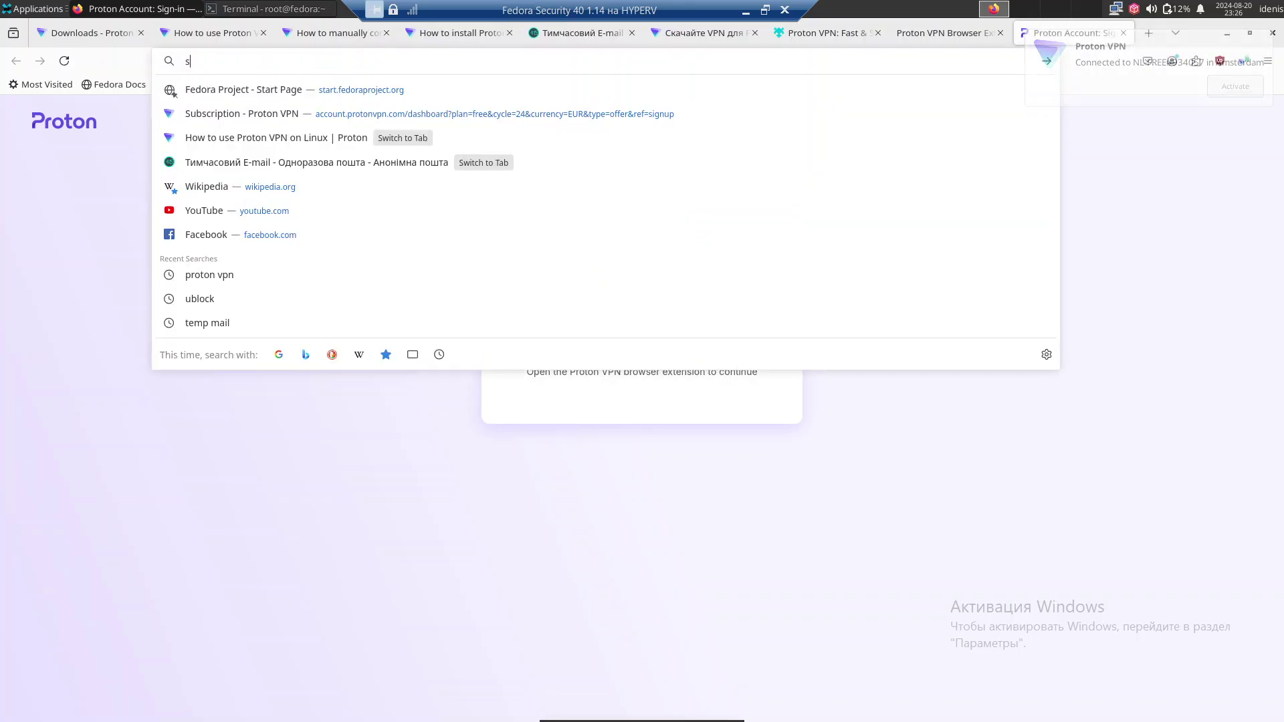
{"action": "type", "text": "sp"}
{"action": "key", "text": "BackSpace"}
{"action": "key", "text": "BackSpace"}
{"action": "key", "text": "BackSpace"}
{"action": "type", "text": "my"}
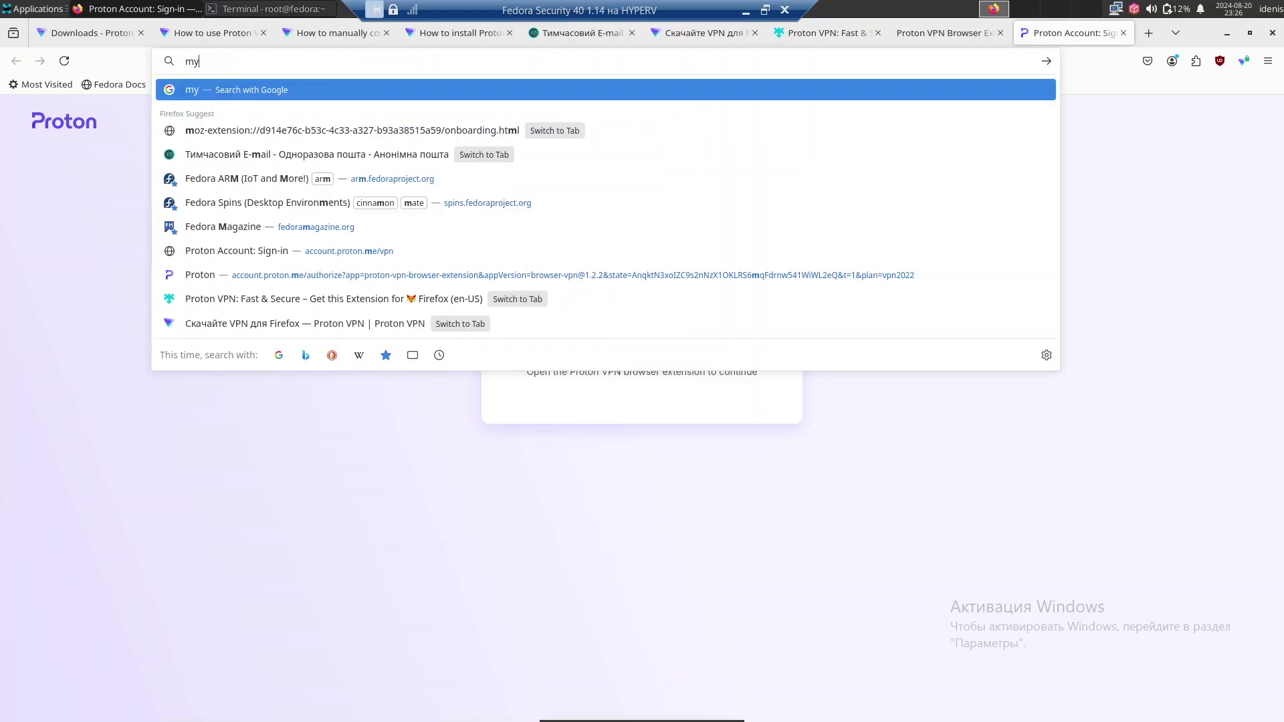
{"action": "type", "text": " ip"}
{"action": "key", "text": "Return"}
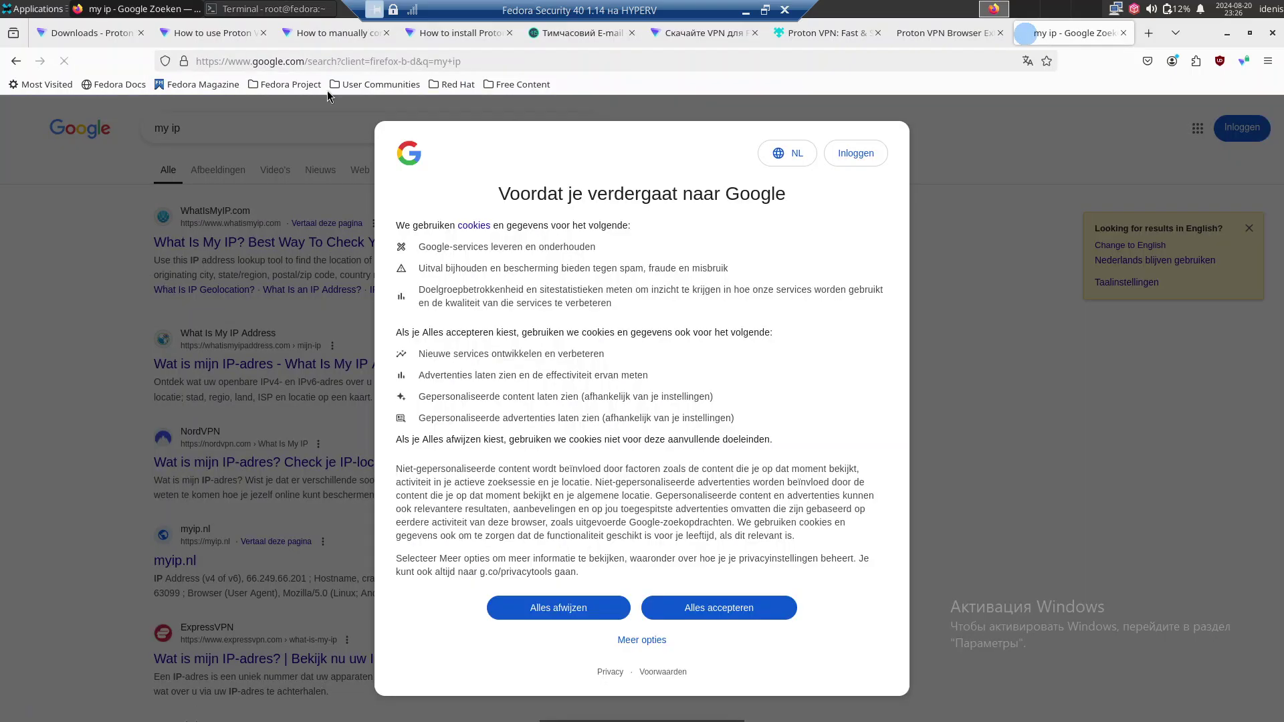
{"action": "left_click", "coordinate": [558, 608]}
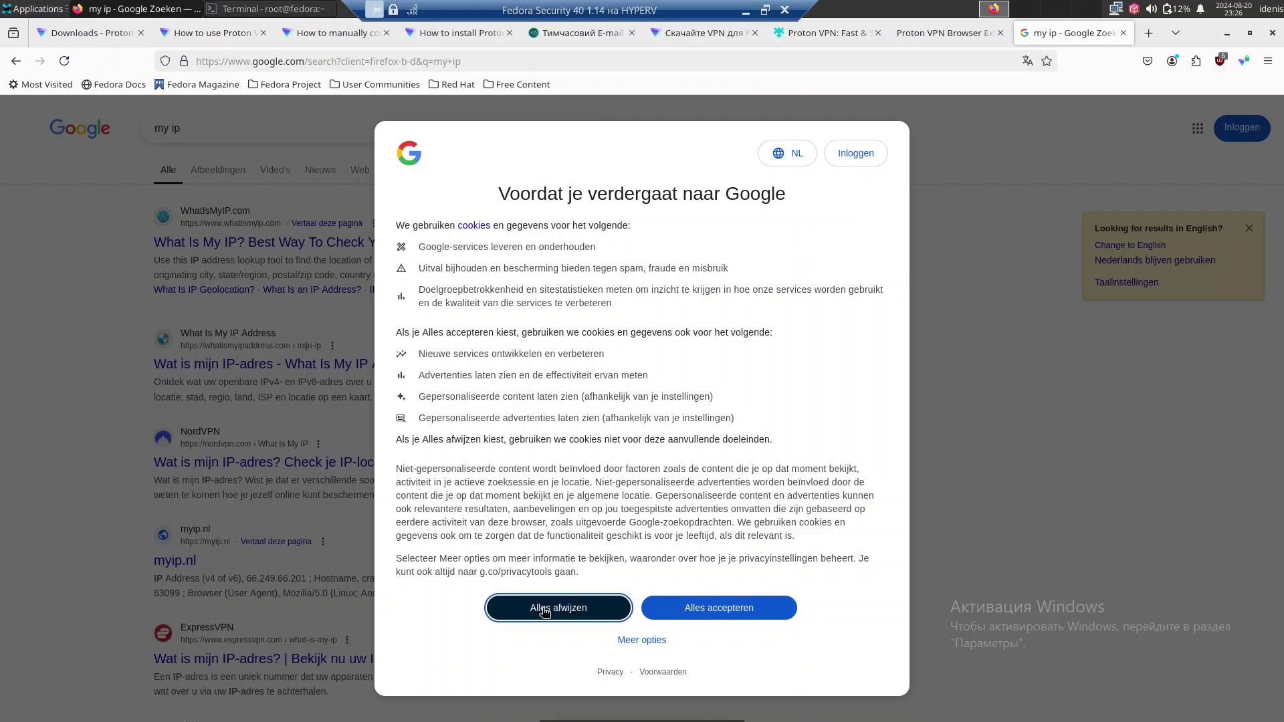
{"action": "triple_click", "coordinate": [197, 123]}
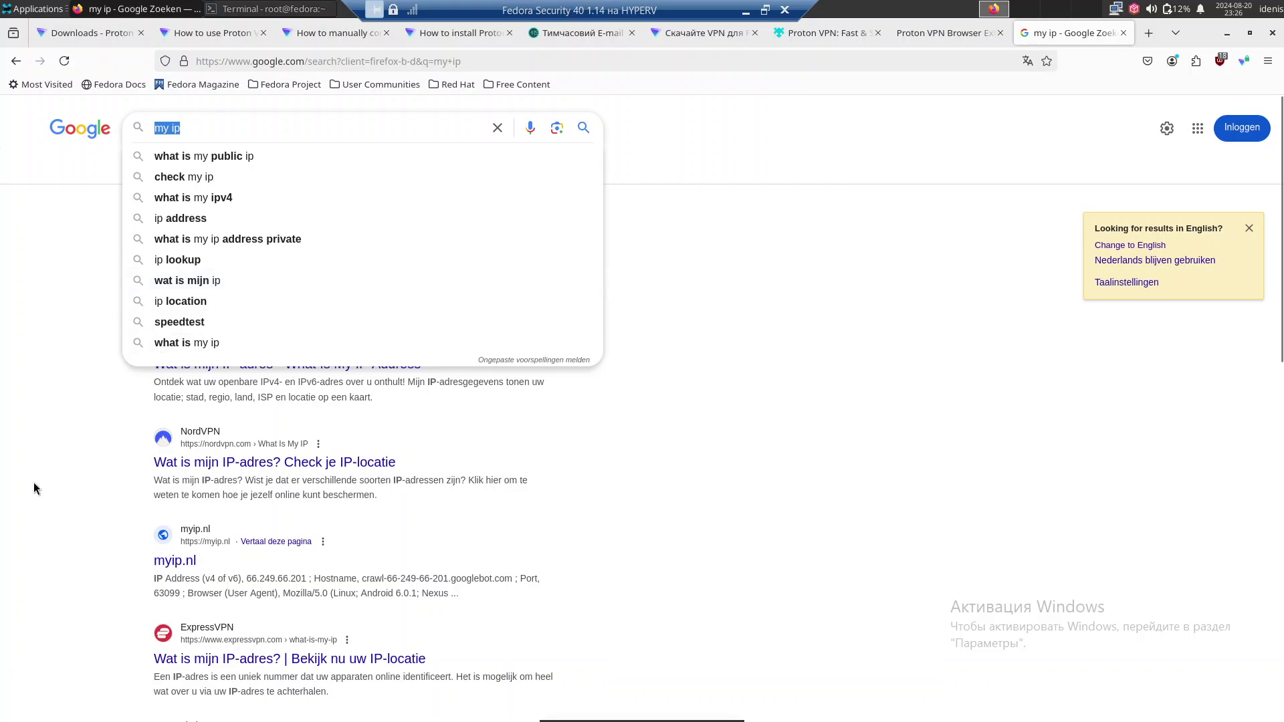
{"action": "left_click", "coordinate": [37, 490]}
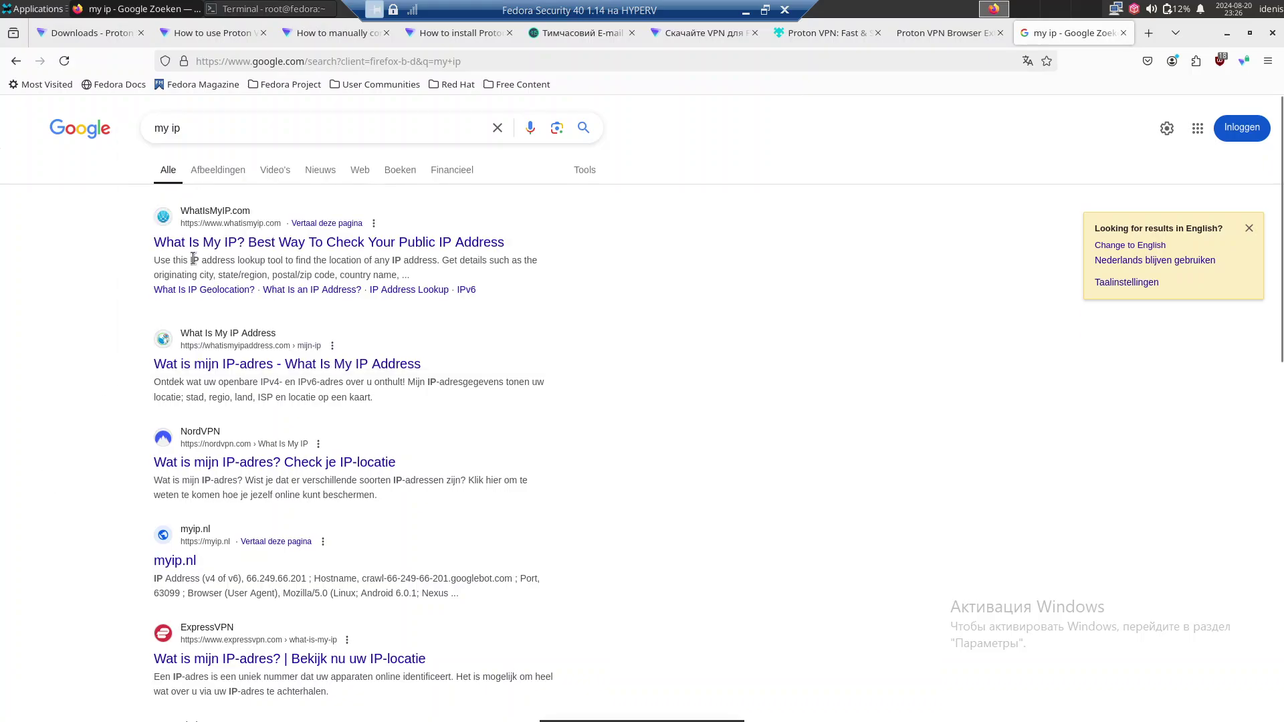
{"action": "left_click", "coordinate": [280, 69]}
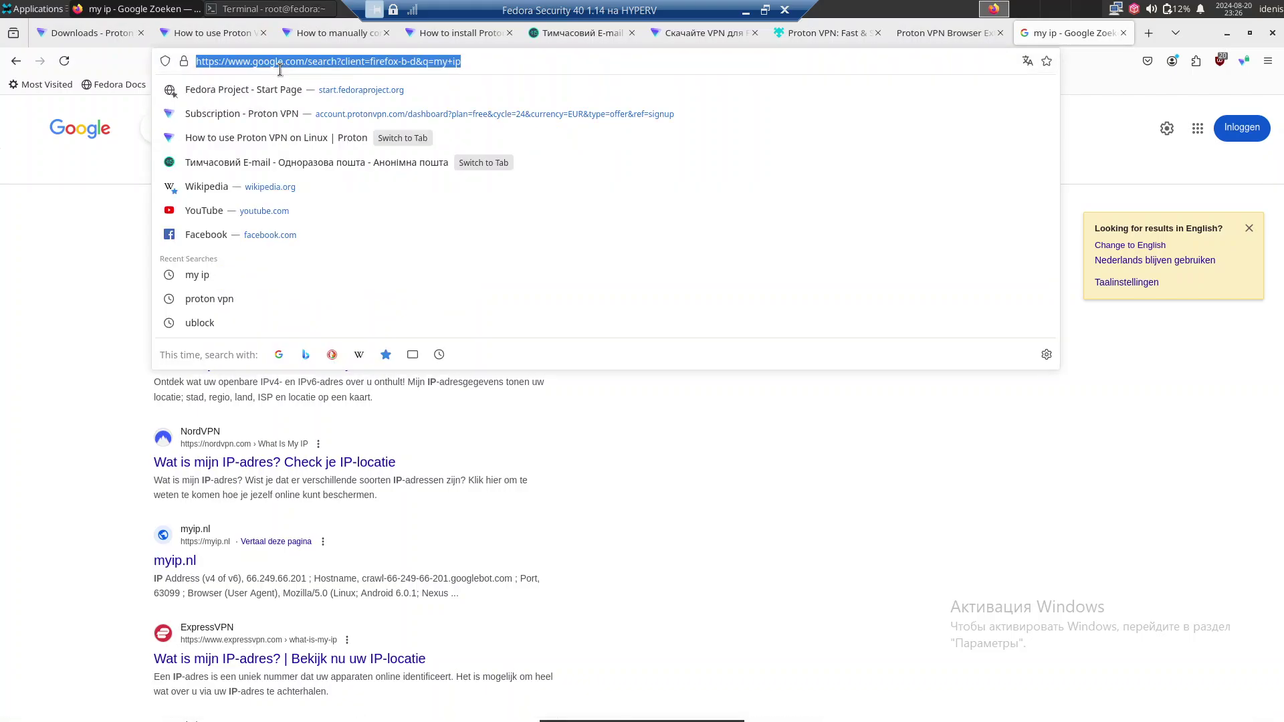
{"action": "type", "text": "ifconfog"}
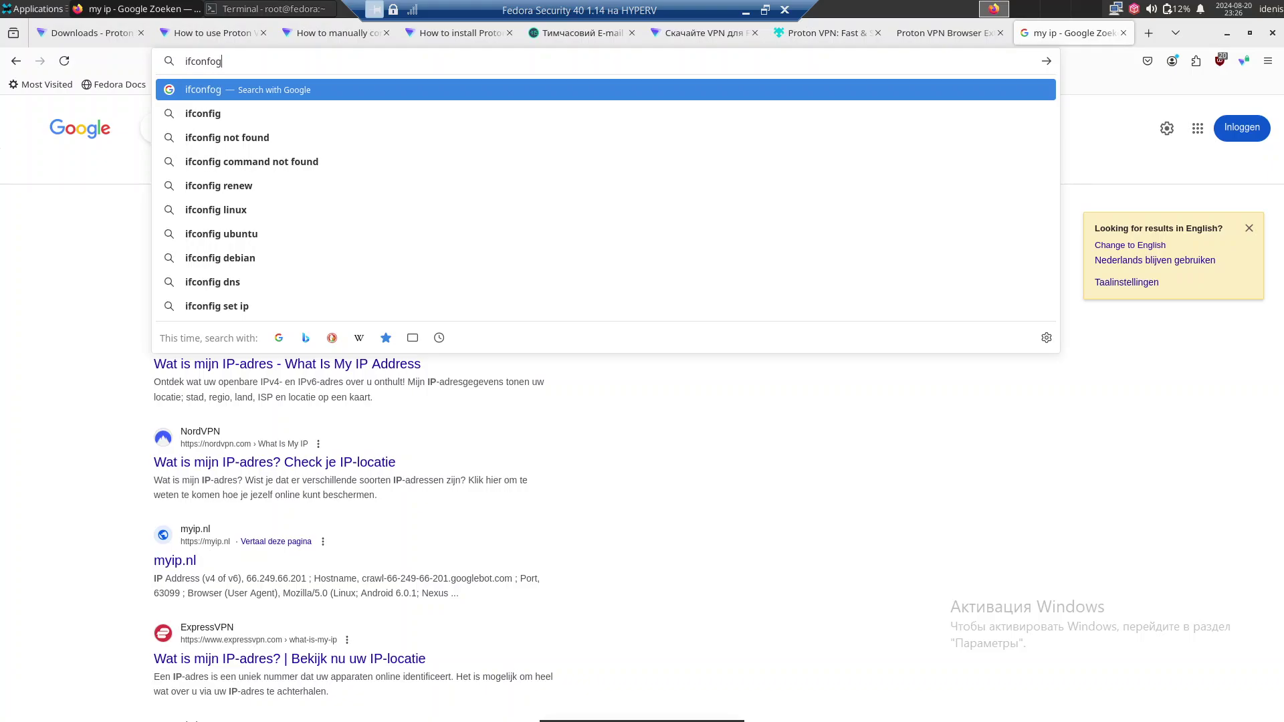
{"action": "type", "text": "."}
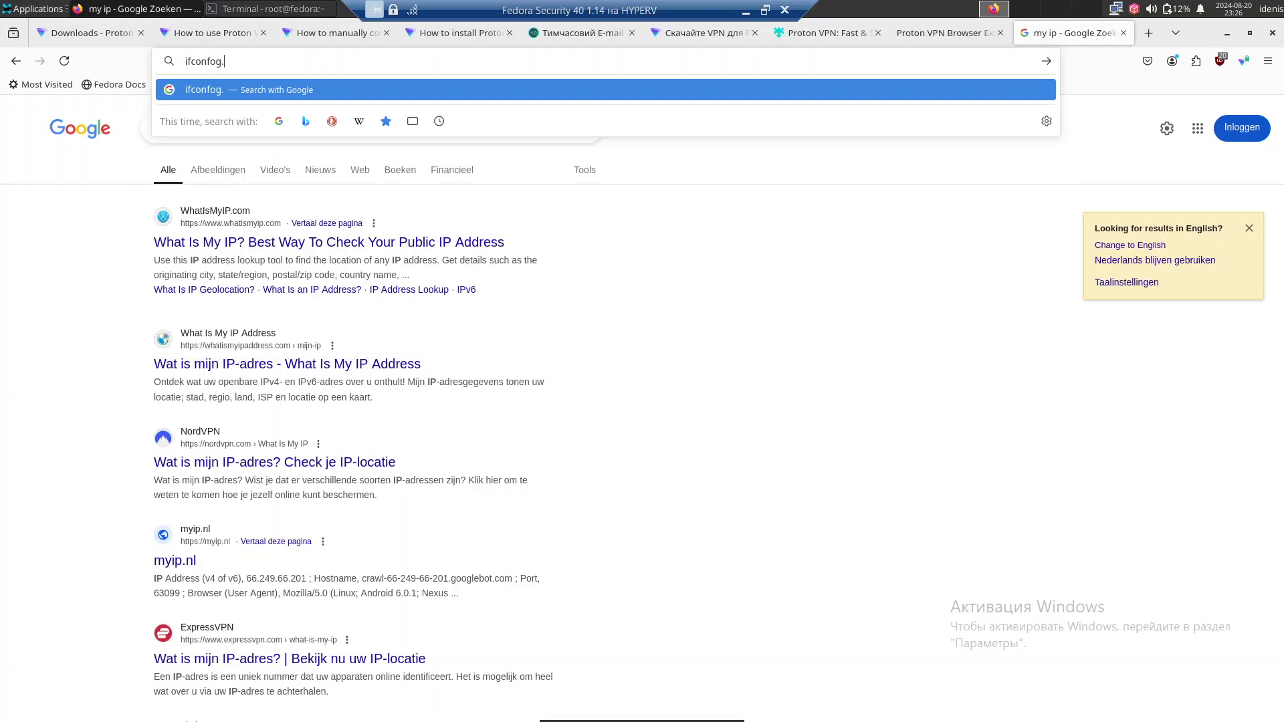
{"action": "type", "text": "me"}
{"action": "key", "text": "Return"}
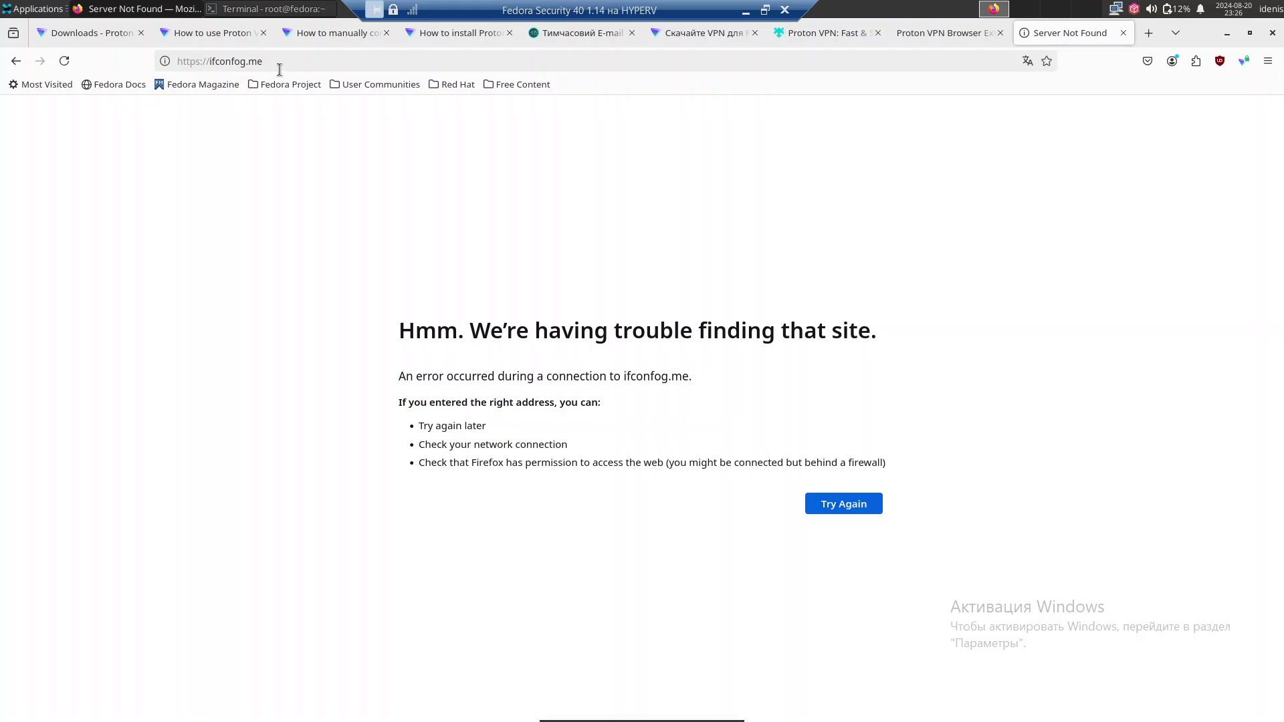
{"action": "left_click", "coordinate": [213, 65]}
{"action": "left_click_drag", "start_coordinate": [212, 65], "coordinate": [127, 63]}
{"action": "left_click", "coordinate": [239, 64]}
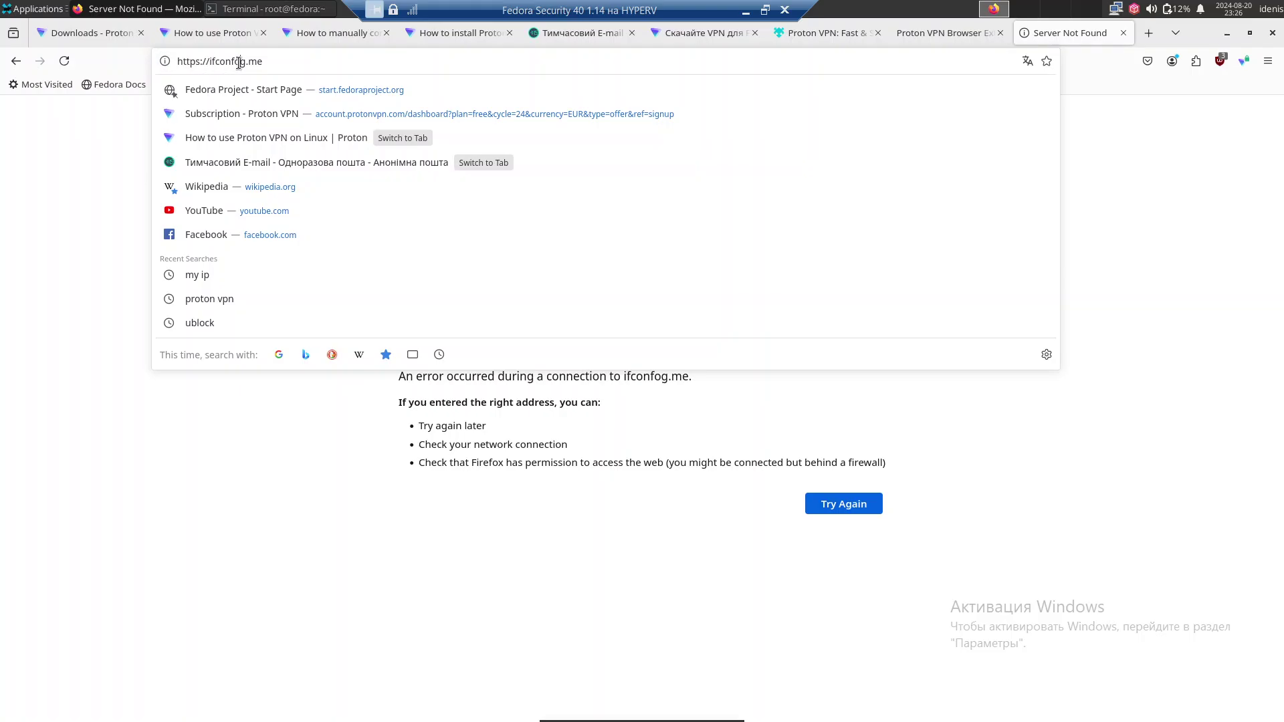
{"action": "key", "text": "BackSpace"}
{"action": "type", "text": "i"}
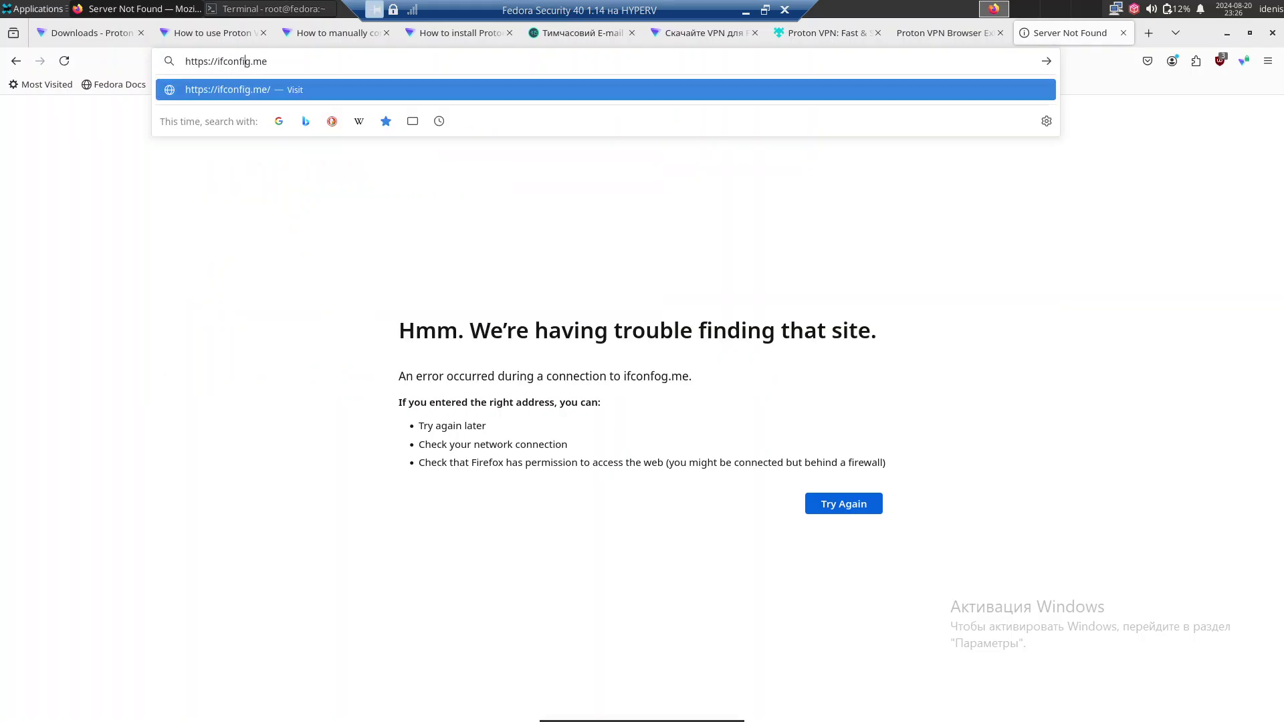
{"action": "key", "text": "Return"}
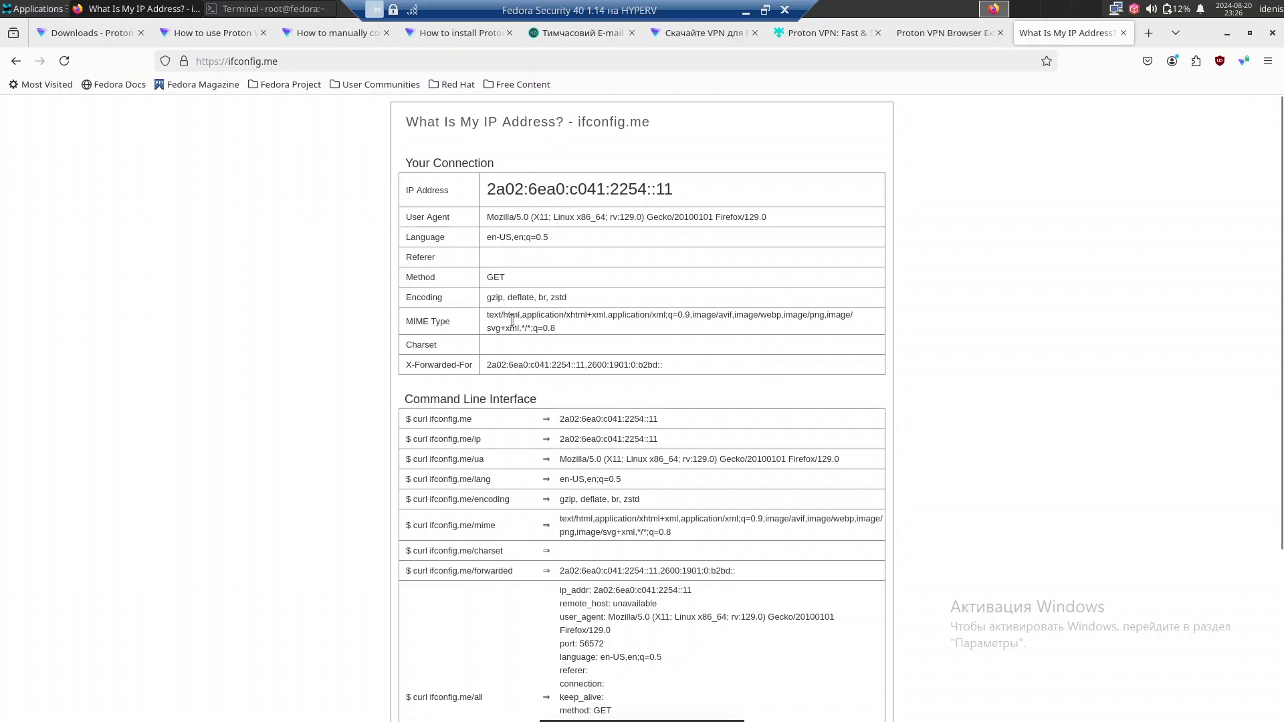
Copy the 'curl ifconfig.me' command from the page.
{"action": "scroll", "coordinate": [582, 416], "scroll_direction": "down", "scroll_amount": 3}
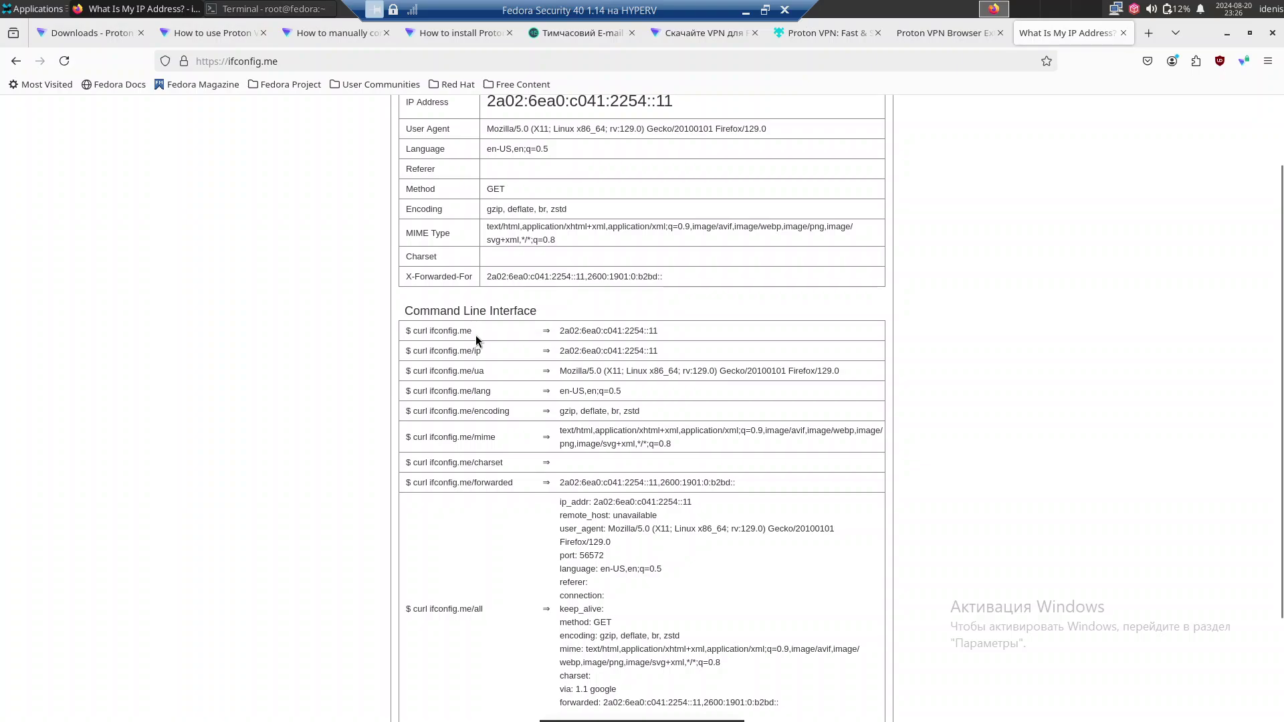
{"action": "right_click", "coordinate": [426, 333]}
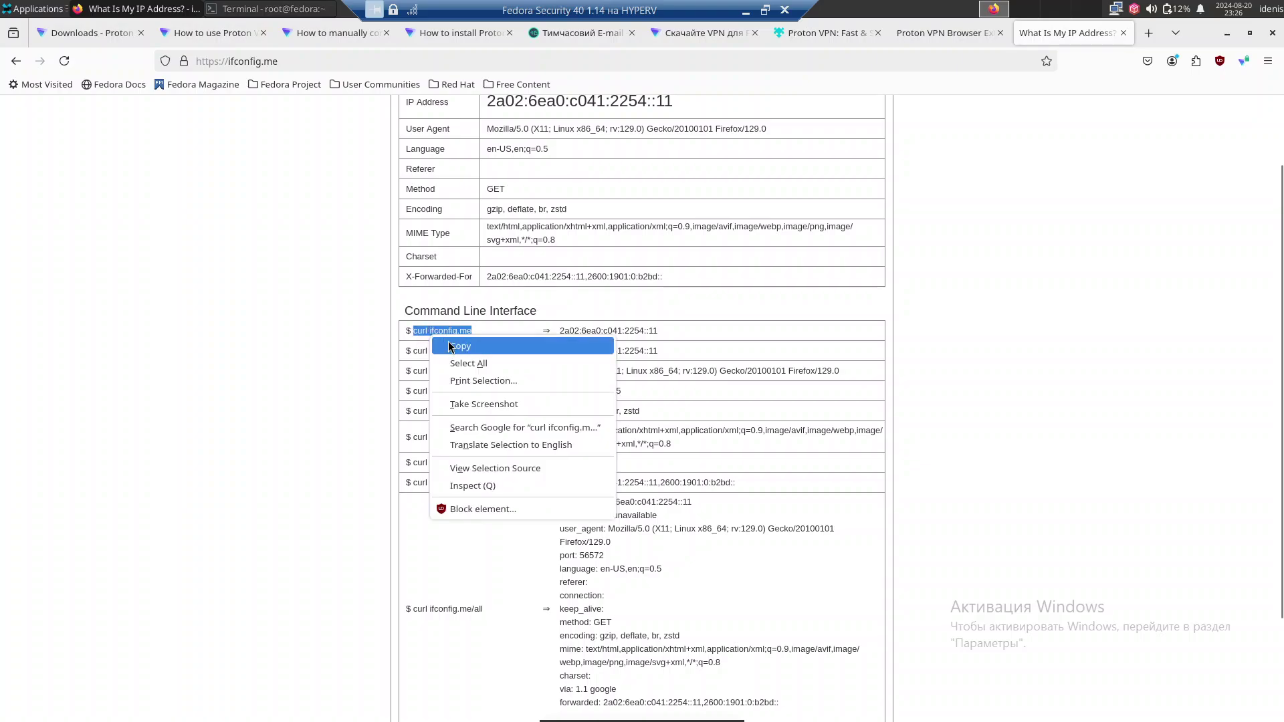
{"action": "left_click", "coordinate": [468, 347]}
{"action": "scroll", "coordinate": [467, 349], "scroll_direction": "down", "scroll_amount": 3}
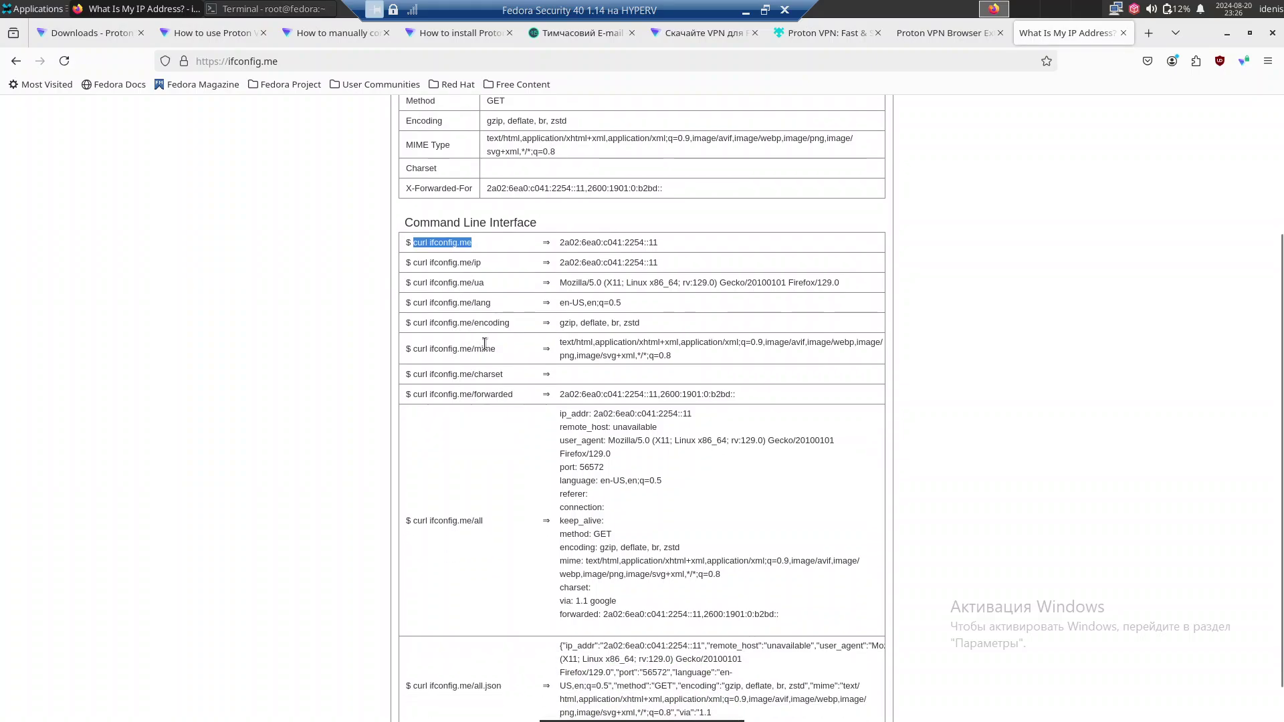
{"action": "scroll", "coordinate": [489, 349], "scroll_direction": "down", "scroll_amount": 2}
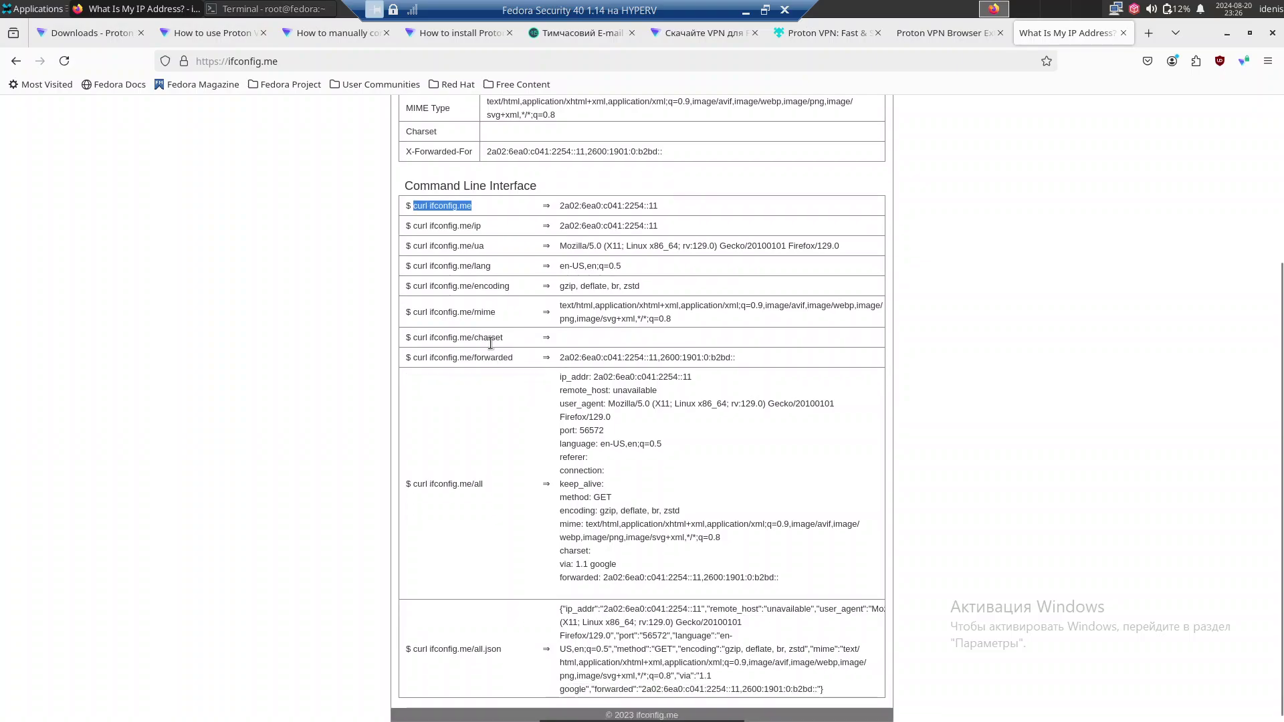
{"action": "scroll", "coordinate": [503, 345], "scroll_direction": "up", "scroll_amount": 5}
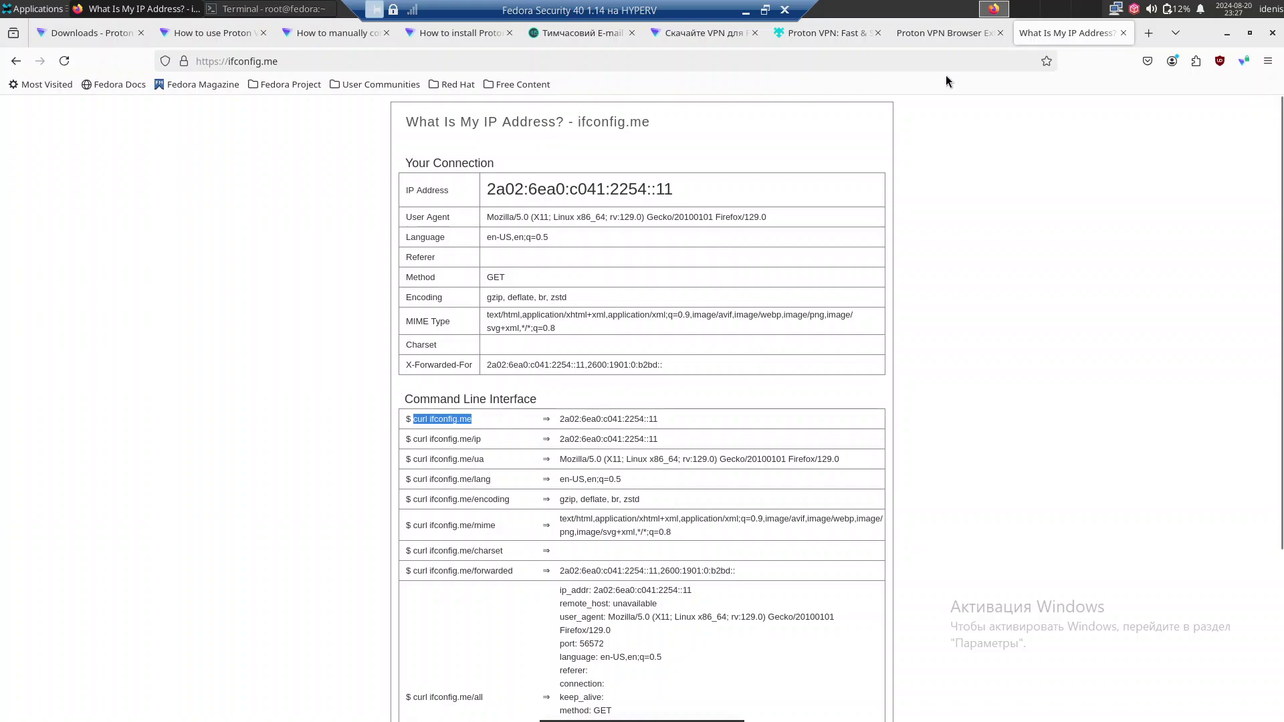
Search 'speedtest' in a new tab, decline page translation, and check the VPN status.
{"action": "left_click", "coordinate": [1148, 32]}
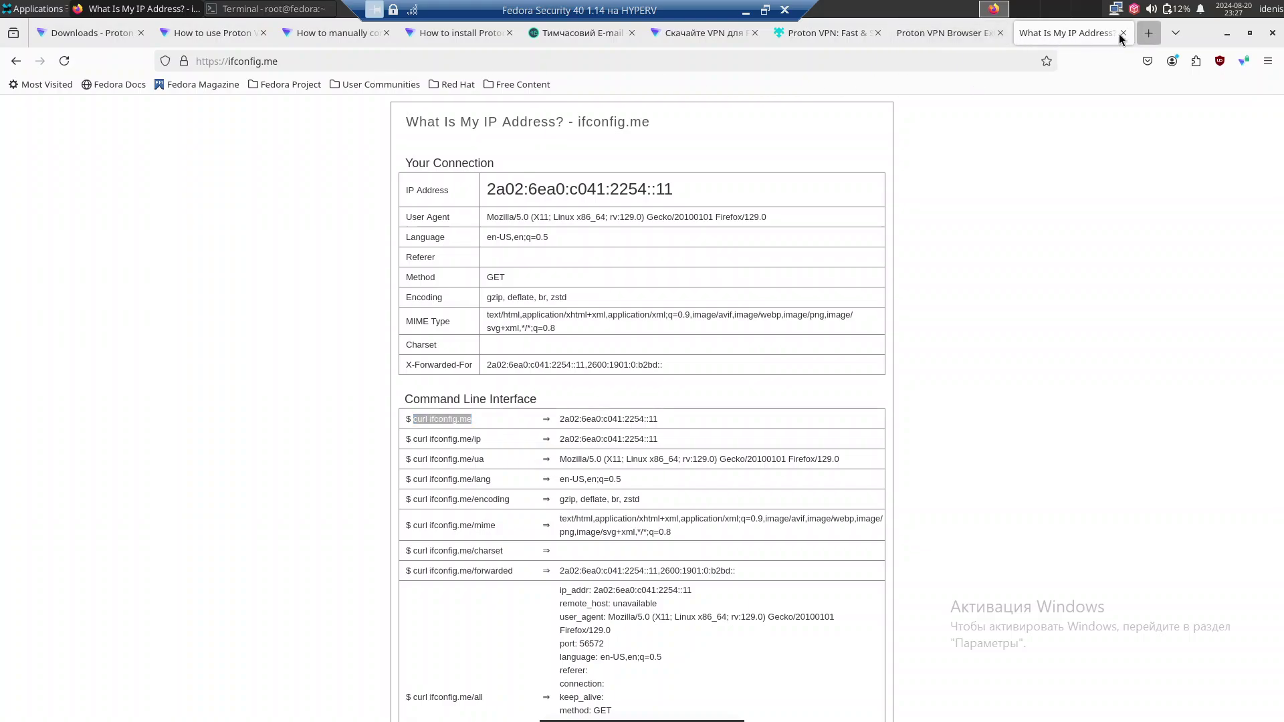
{"action": "type", "text": "speed"}
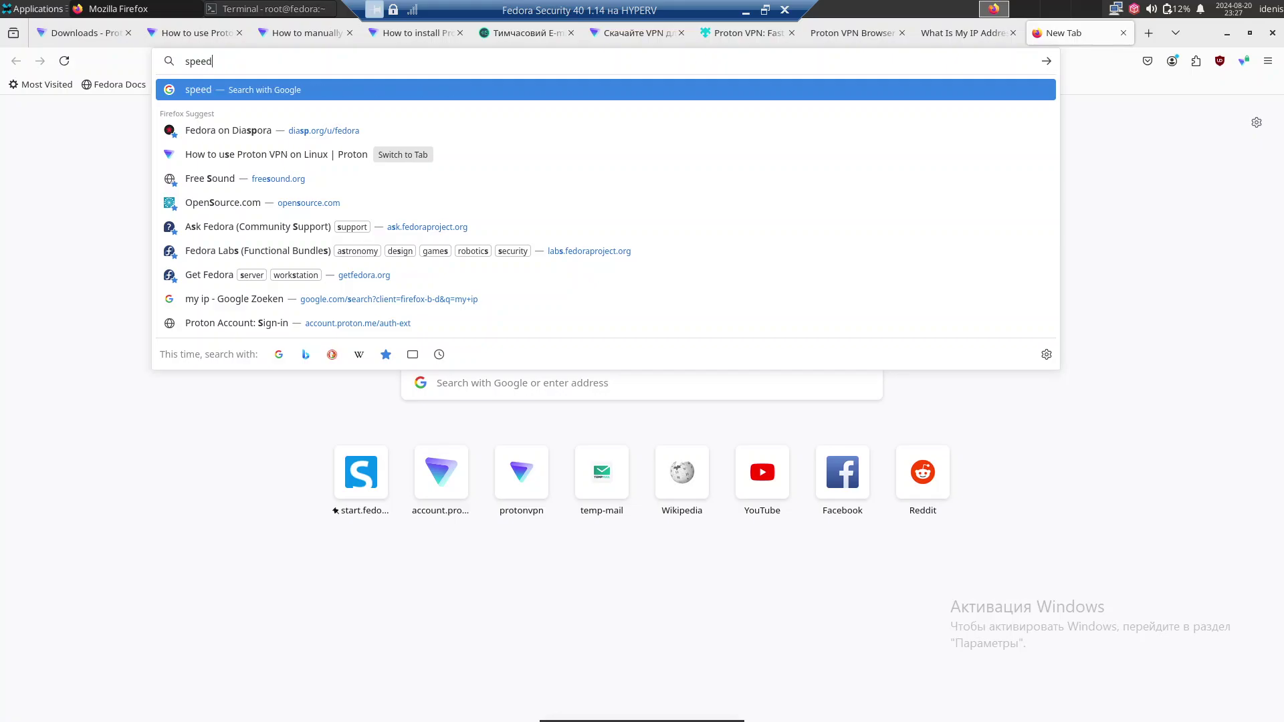
{"action": "type", "text": "test"}
{"action": "key", "text": "Return"}
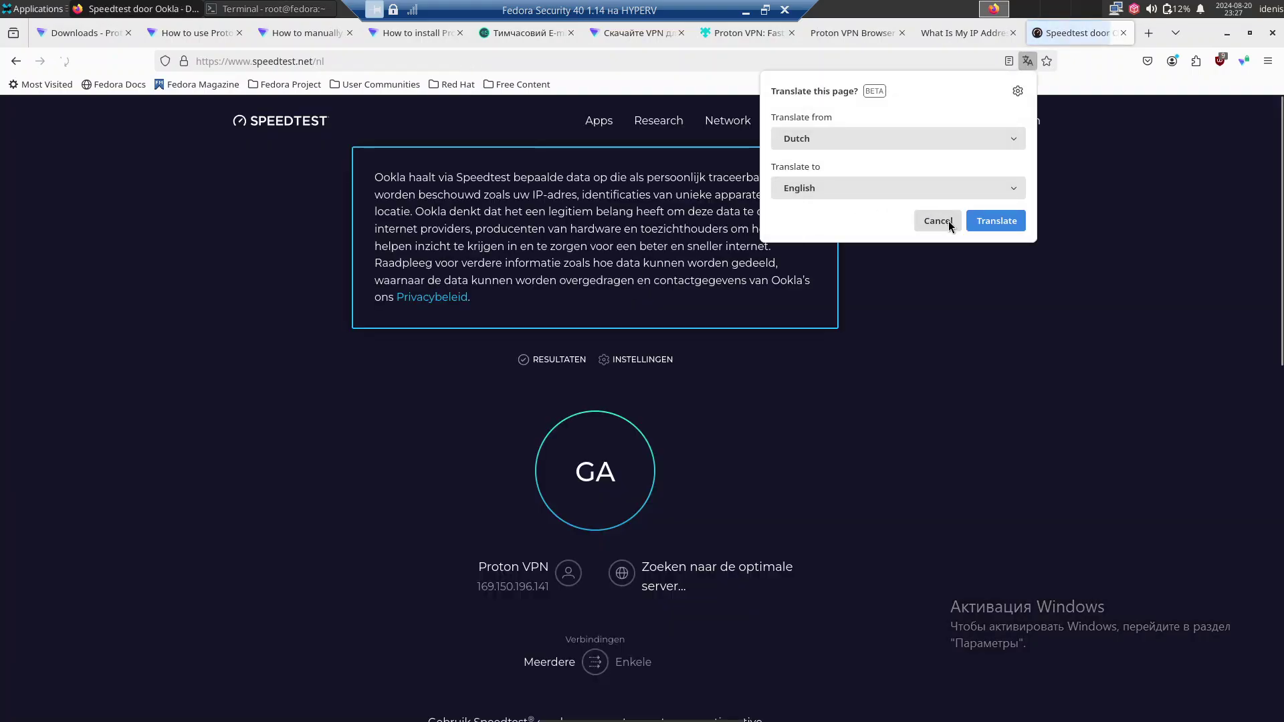
{"action": "left_click", "coordinate": [950, 225]}
{"action": "left_click", "coordinate": [1244, 61]}
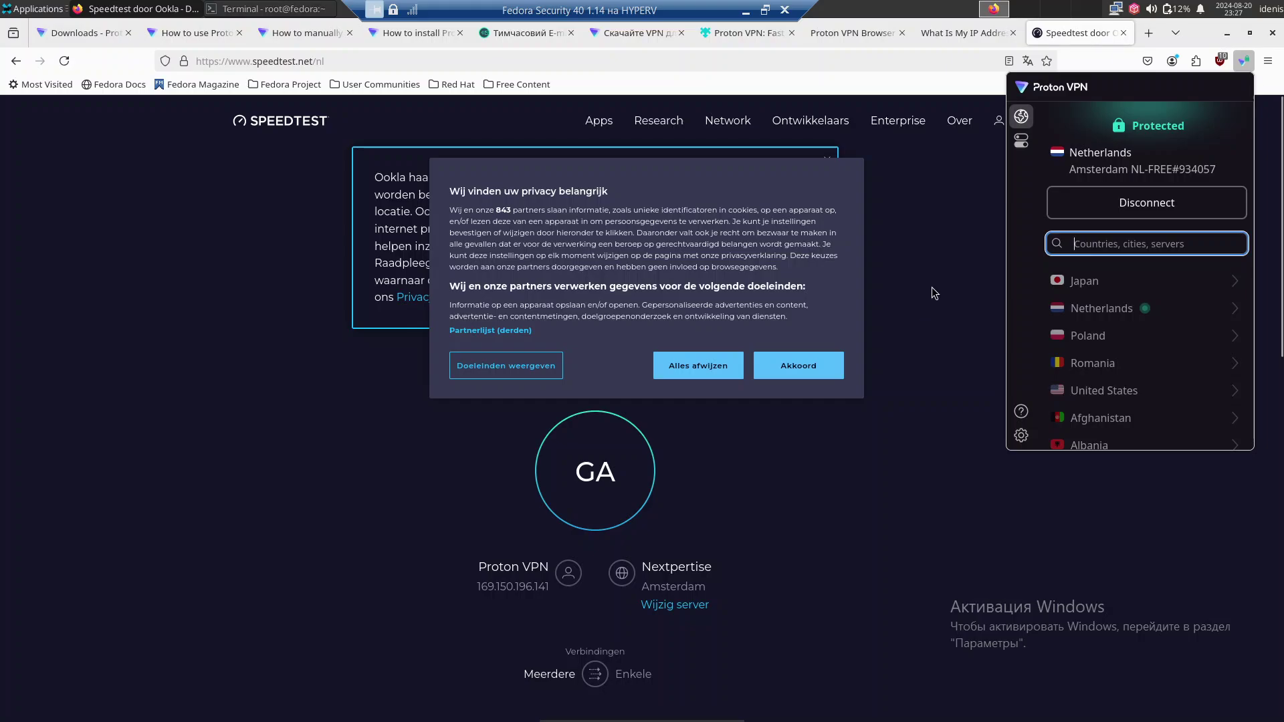
Reject cookies, run the speed test with GA, and permanently allow location access.
{"action": "left_click", "coordinate": [674, 366]}
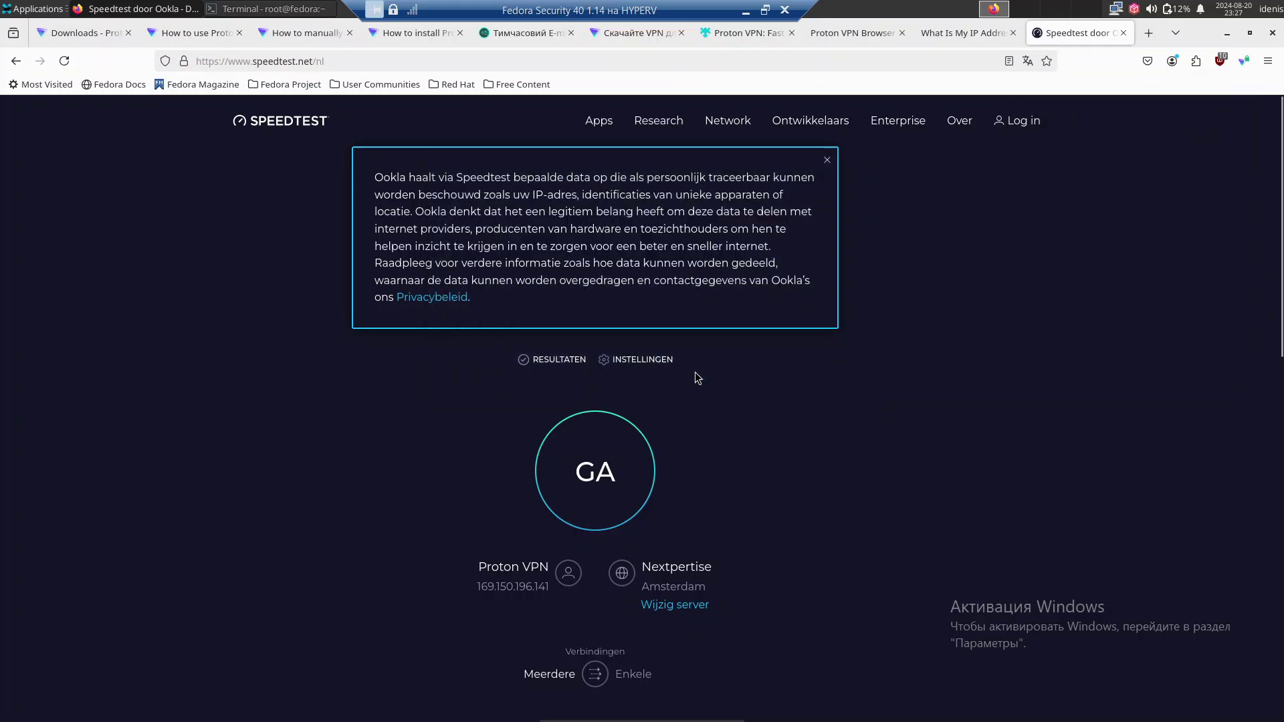
{"action": "left_click", "coordinate": [600, 465]}
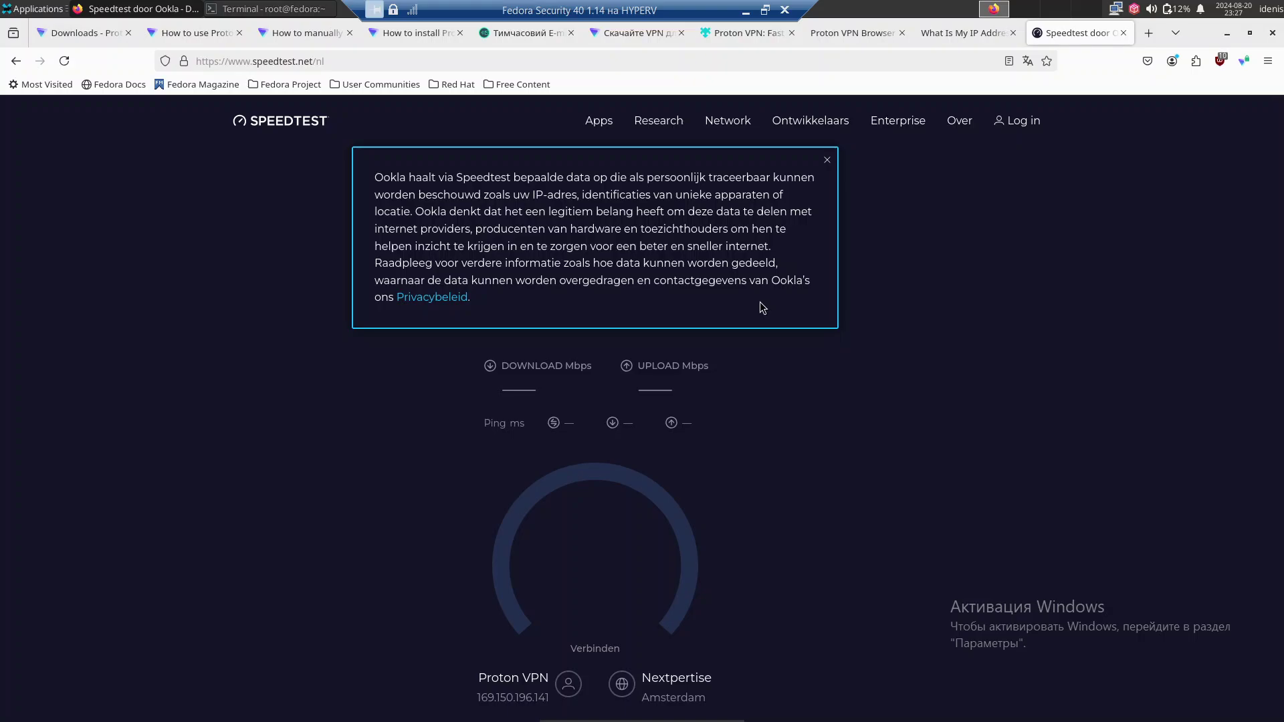
{"action": "left_click", "coordinate": [828, 160]}
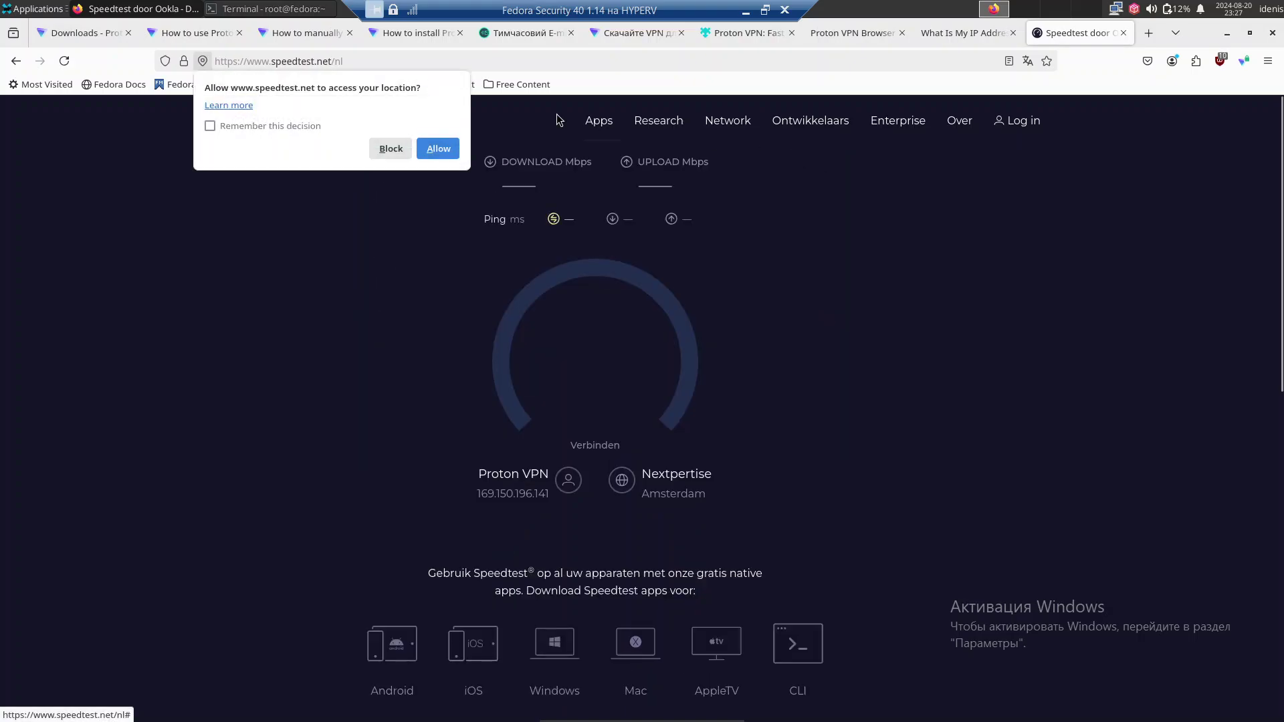
{"action": "left_click", "coordinate": [287, 126]}
{"action": "left_click", "coordinate": [441, 149]}
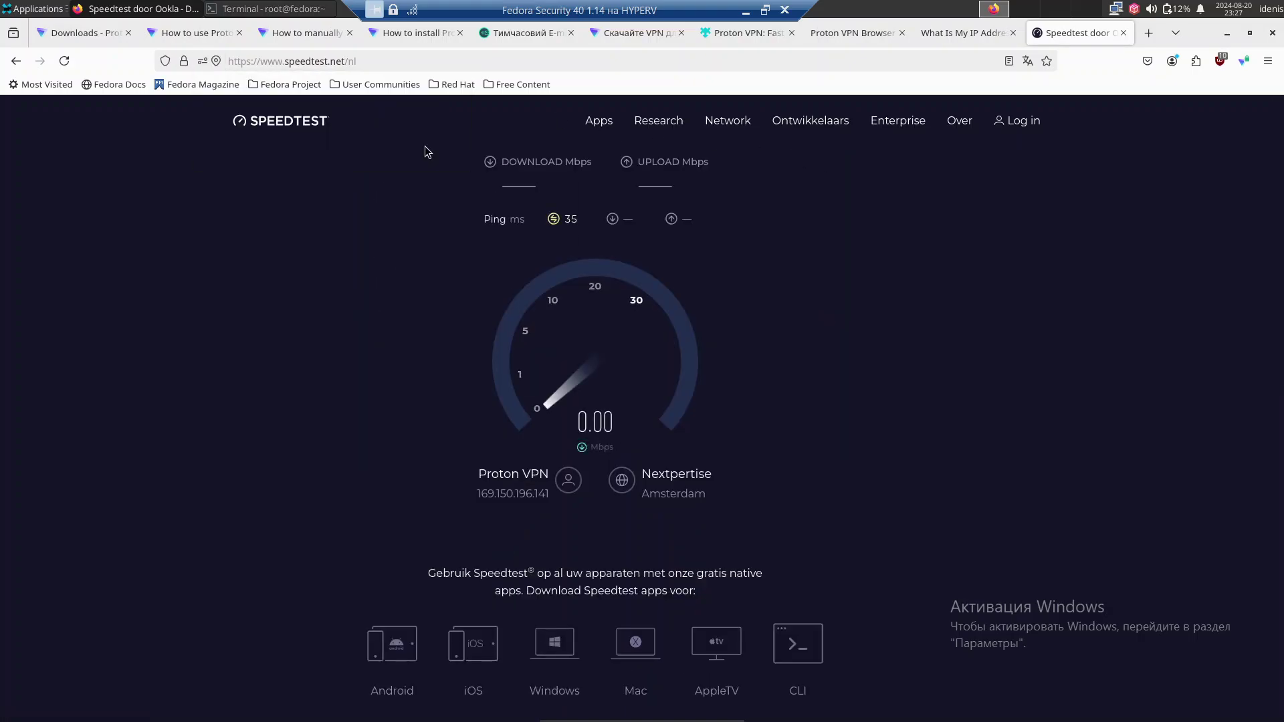
Close the eight leftover tabs, keeping only the Speedtest tab.
{"action": "left_click", "coordinate": [128, 33]}
{"action": "left_click", "coordinate": [128, 33]}
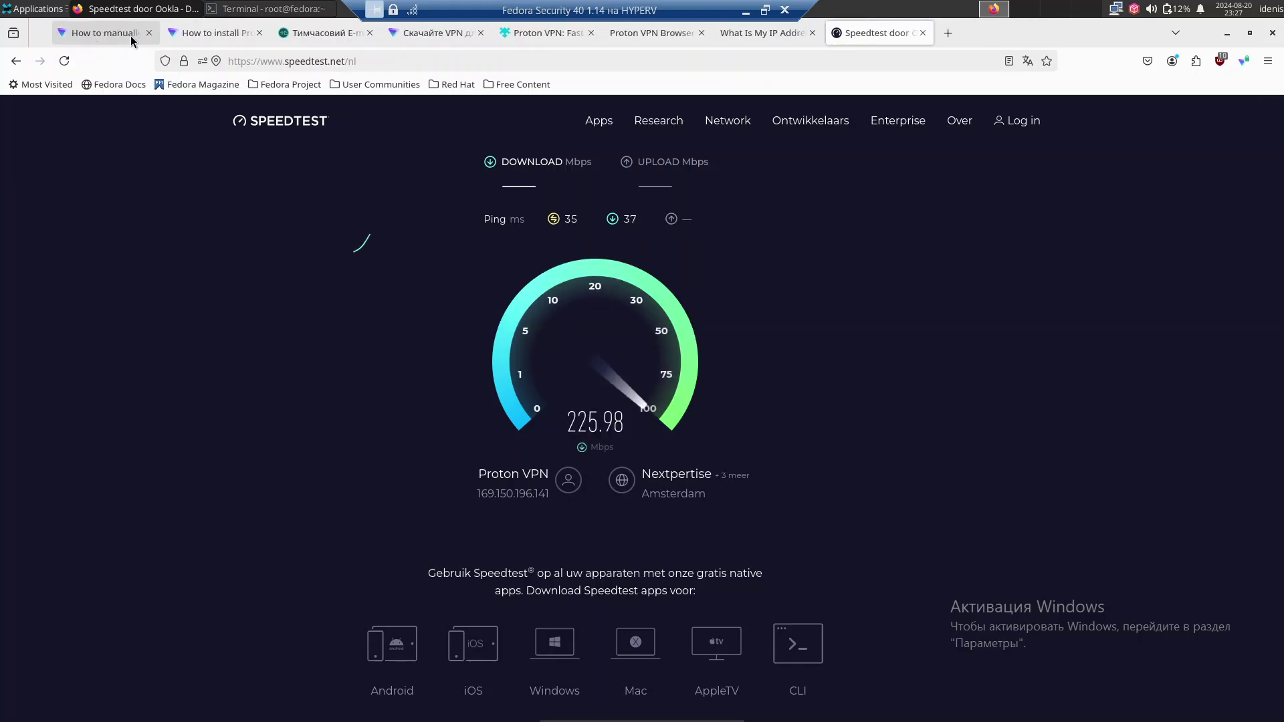
{"action": "left_click", "coordinate": [128, 32]}
{"action": "left_click", "coordinate": [128, 33]}
{"action": "left_click", "coordinate": [128, 33]}
{"action": "left_click", "coordinate": [128, 32]}
{"action": "left_click", "coordinate": [128, 33]}
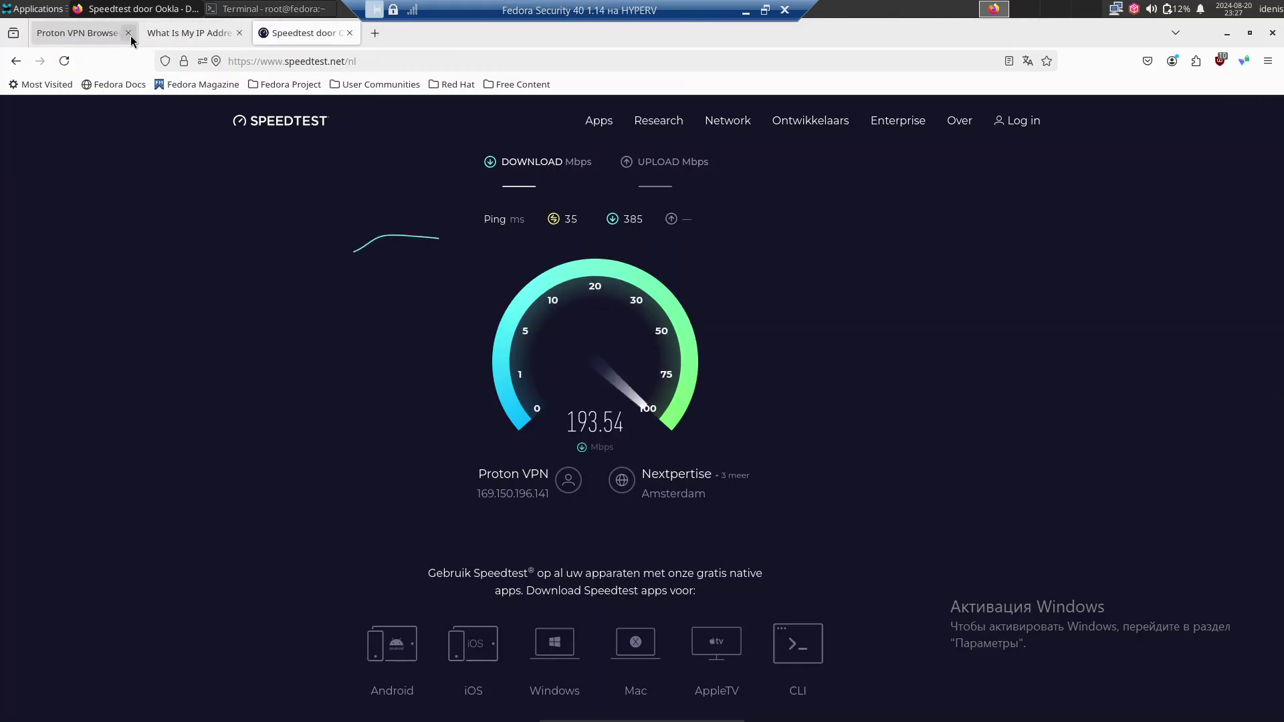
{"action": "left_click", "coordinate": [128, 32]}
{"action": "left_click", "coordinate": [128, 33]}
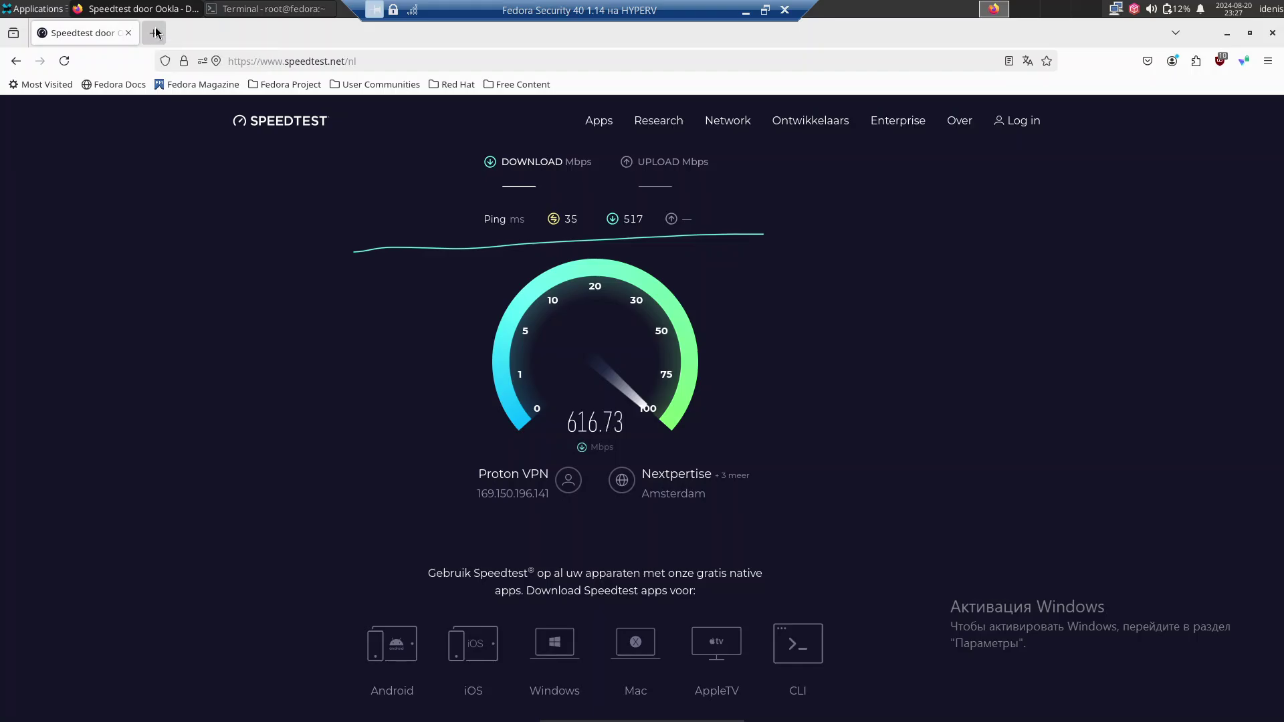
{"action": "left_click", "coordinate": [154, 33]}
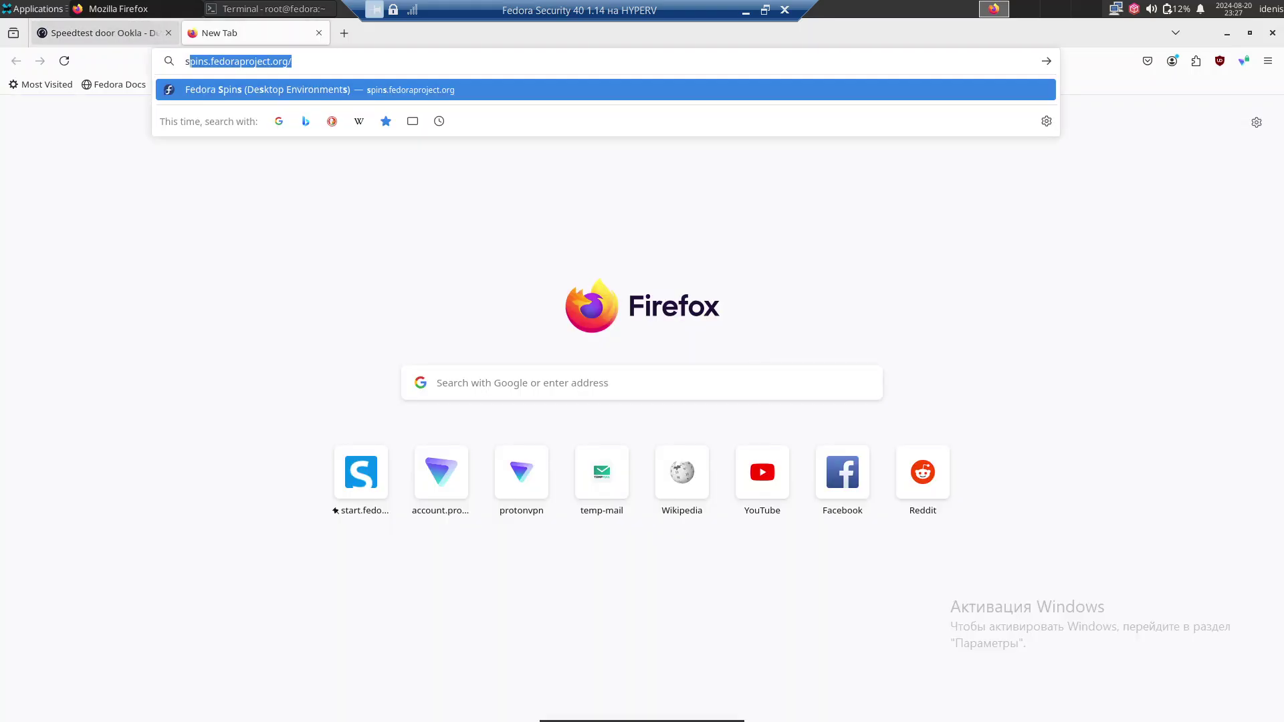
Search 'fedora', open fedoraproject.org, check the speed results, and show the Get Fedora editions menu.
{"action": "type", "text": "fed"}
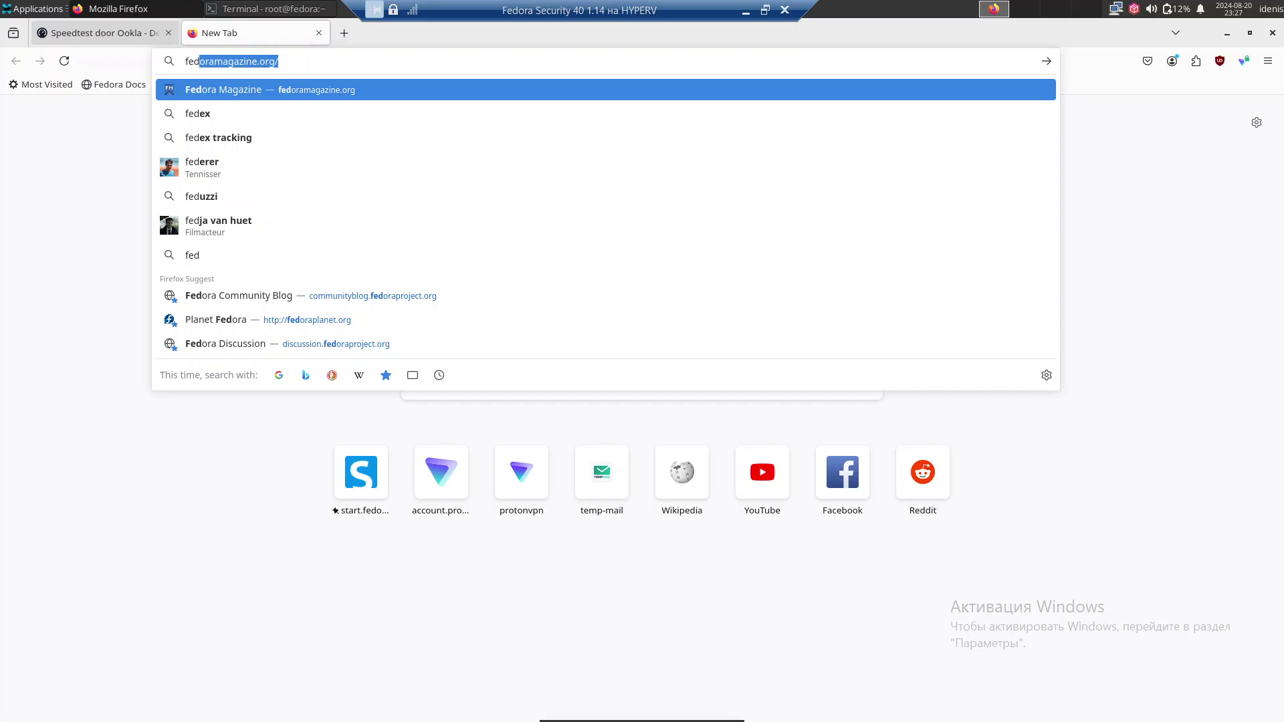
{"action": "type", "text": "ora"}
{"action": "key", "text": "Delete"}
{"action": "key", "text": "Return"}
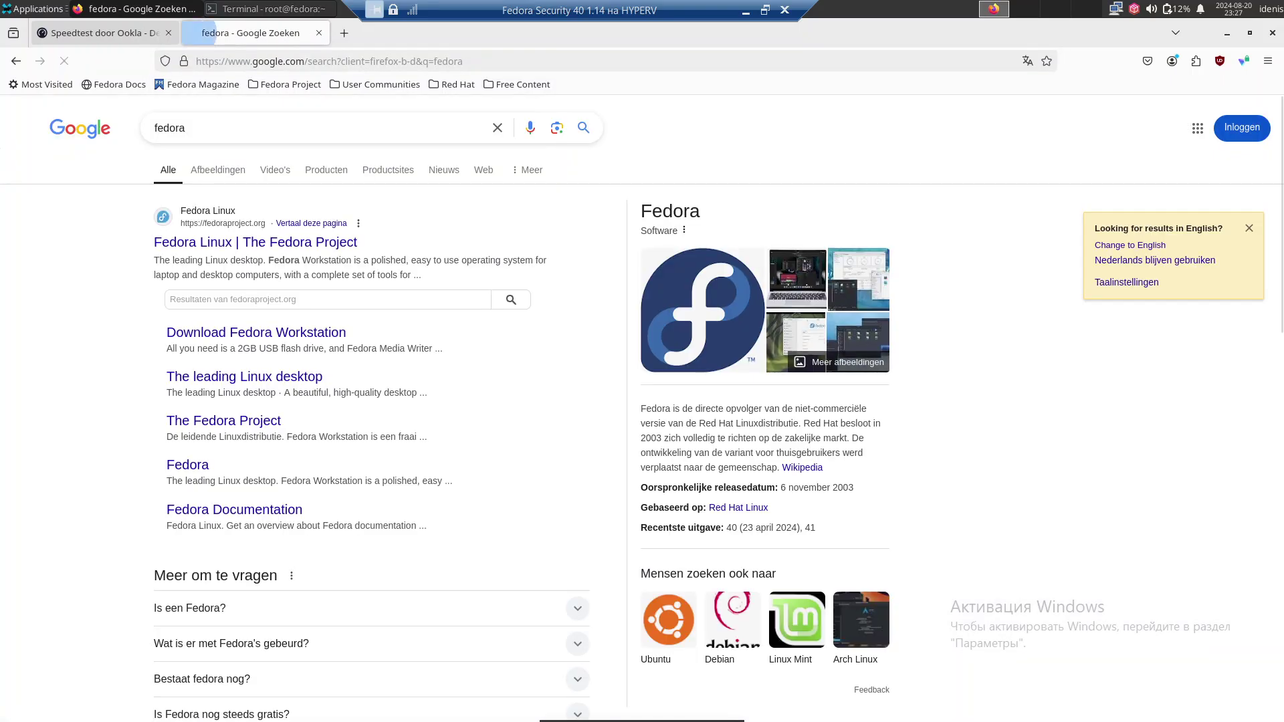
{"action": "left_click", "coordinate": [264, 240]}
{"action": "left_click", "coordinate": [135, 34]}
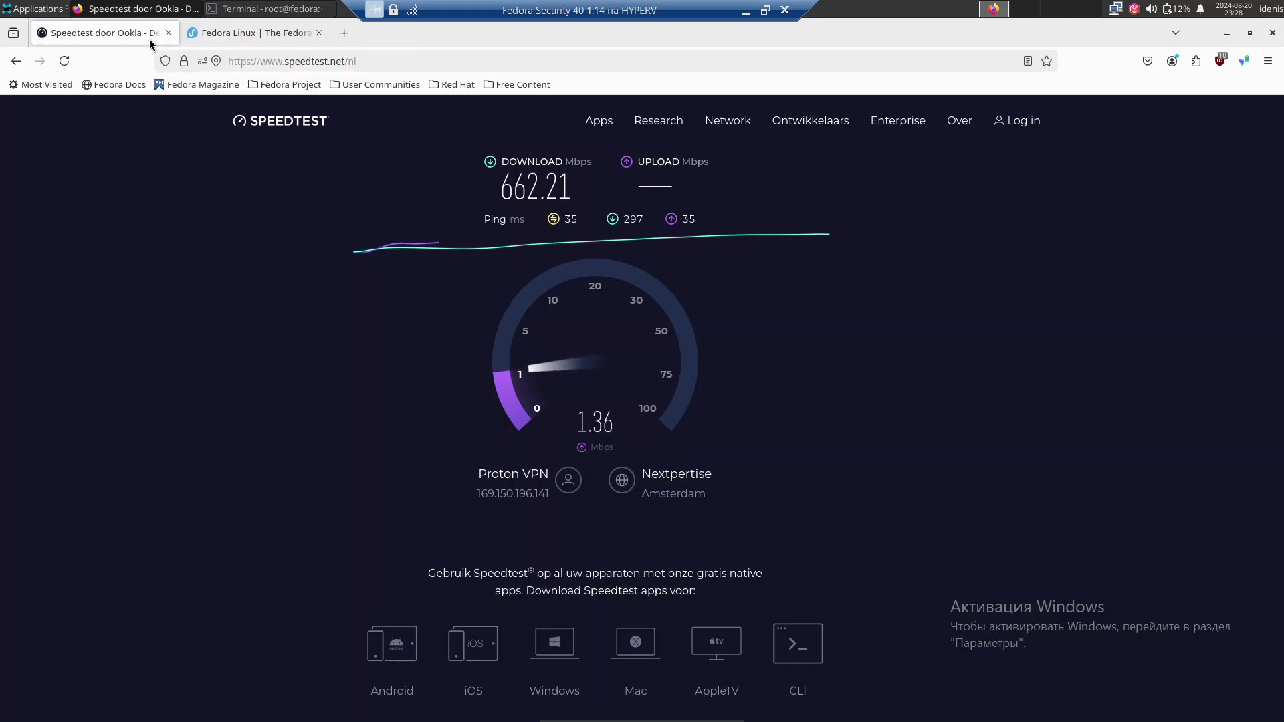
{"action": "left_click", "coordinate": [255, 35]}
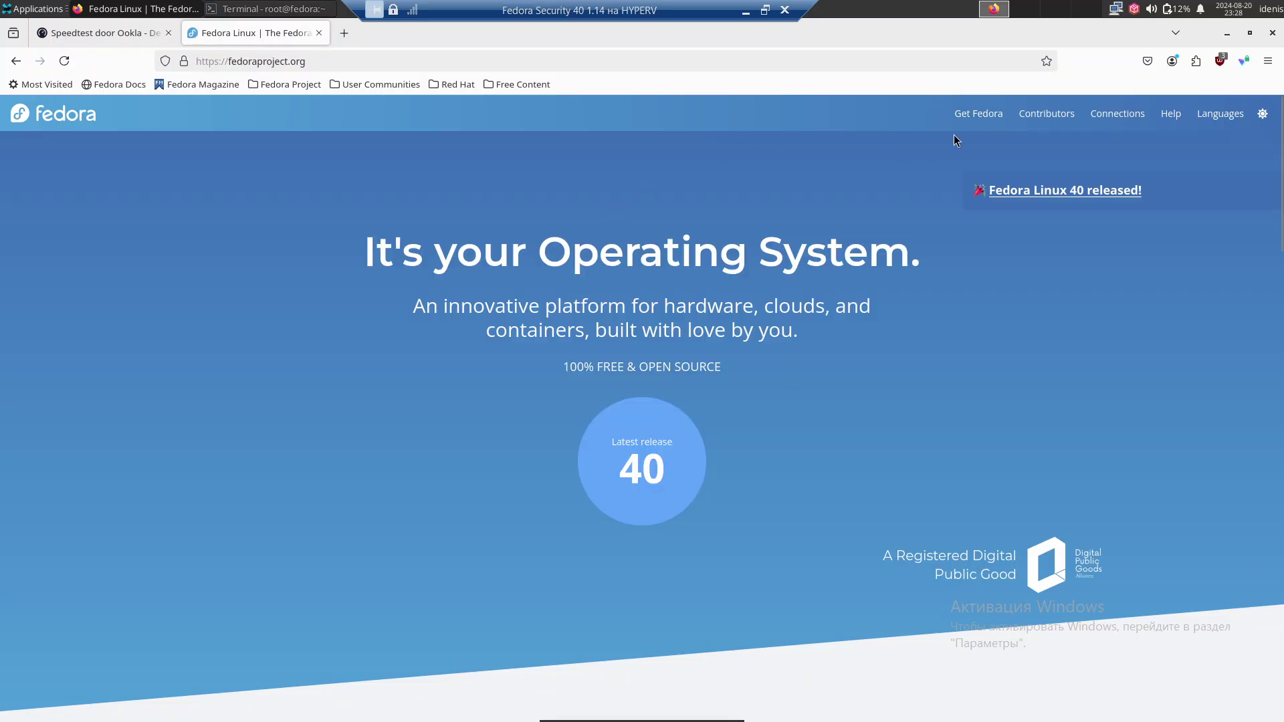
{"action": "mouse_move", "coordinate": [963, 120]}
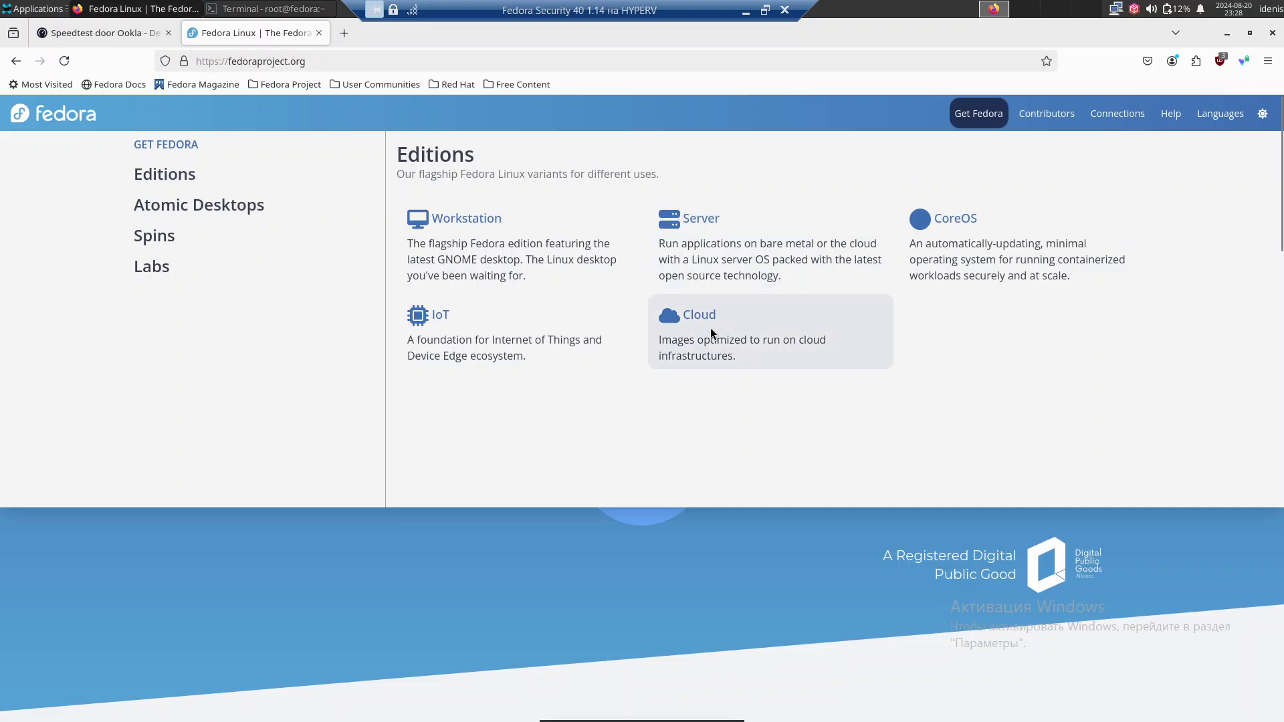